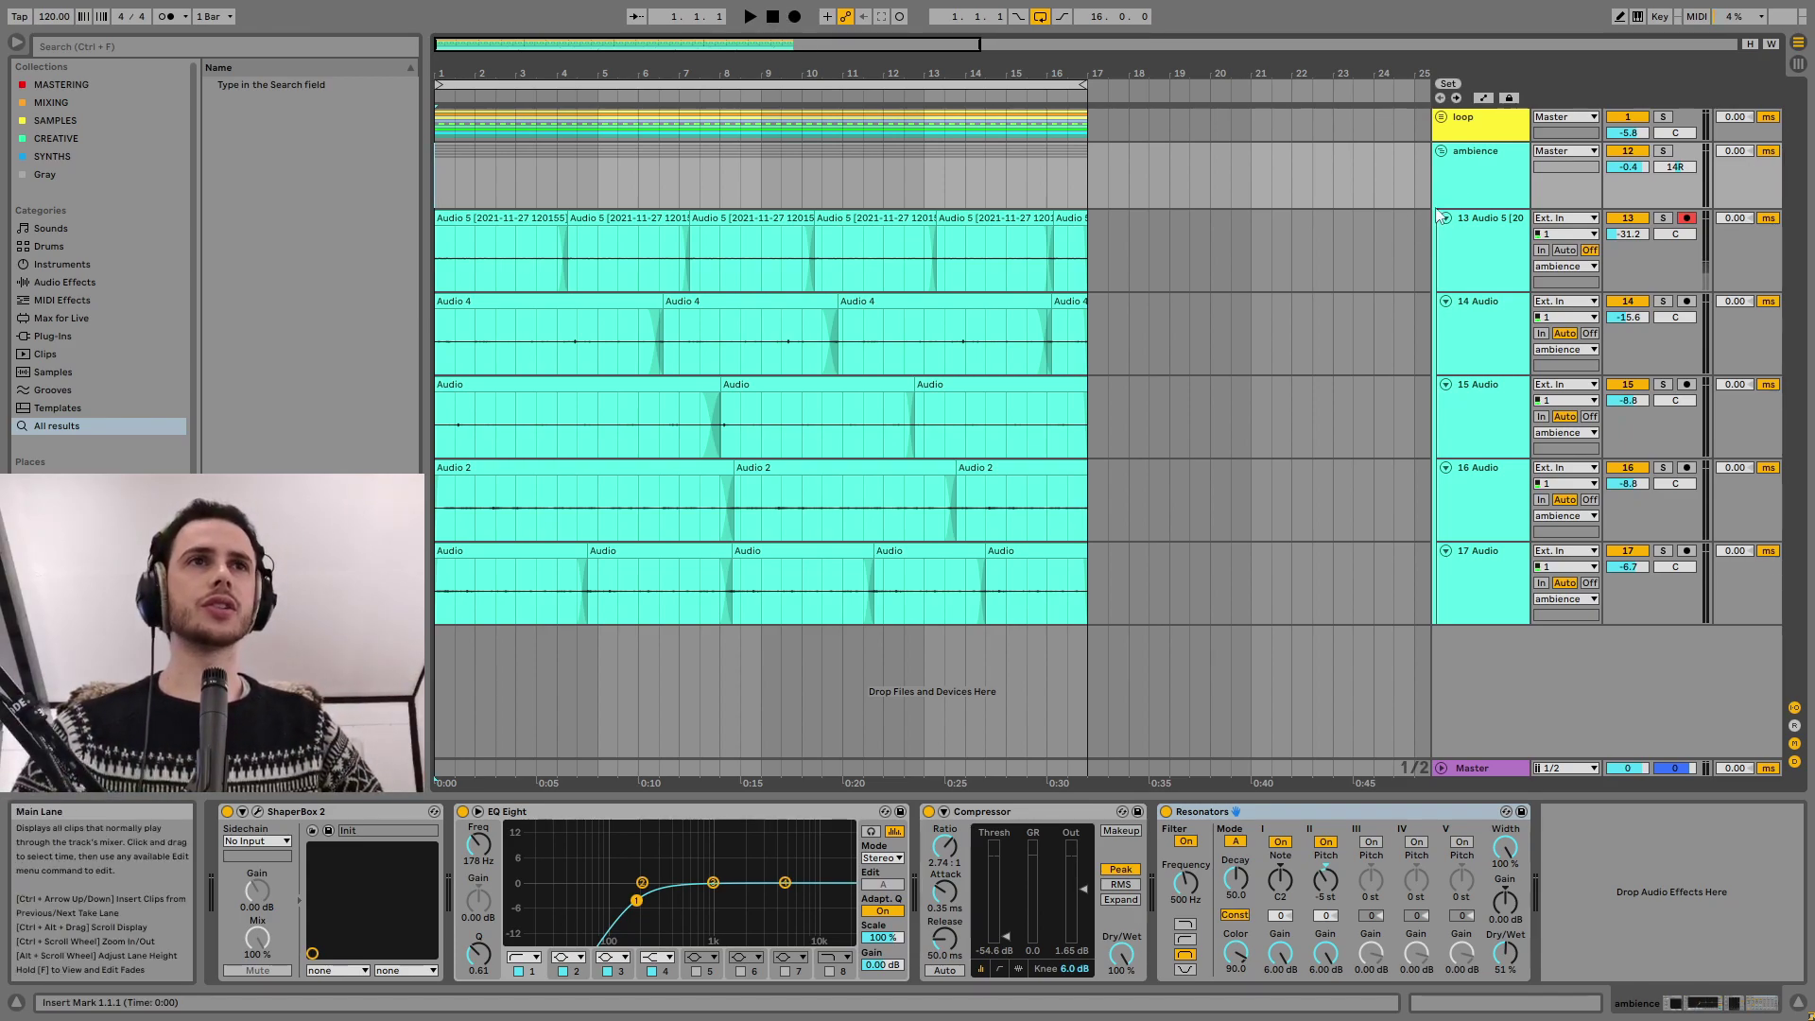
Play back the arrangement, comparing the ambience group in solo with the full mix including the loop group.
click(1462, 170)
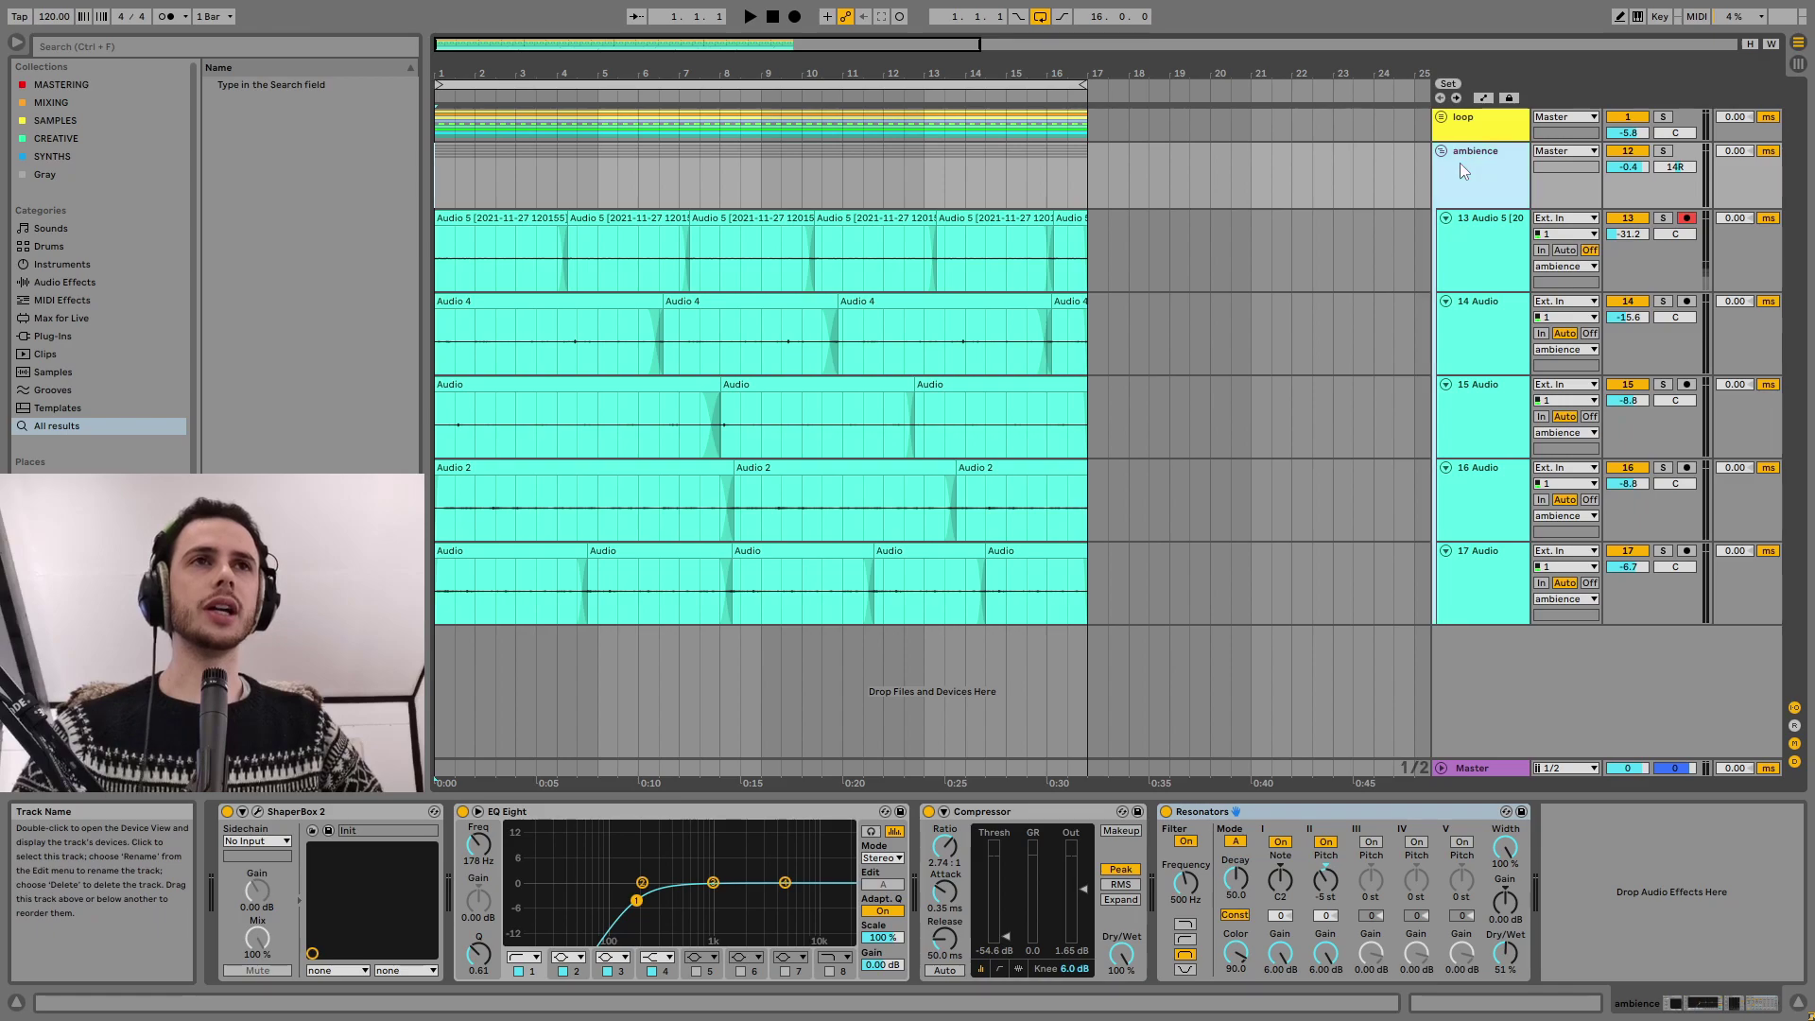
key(space)
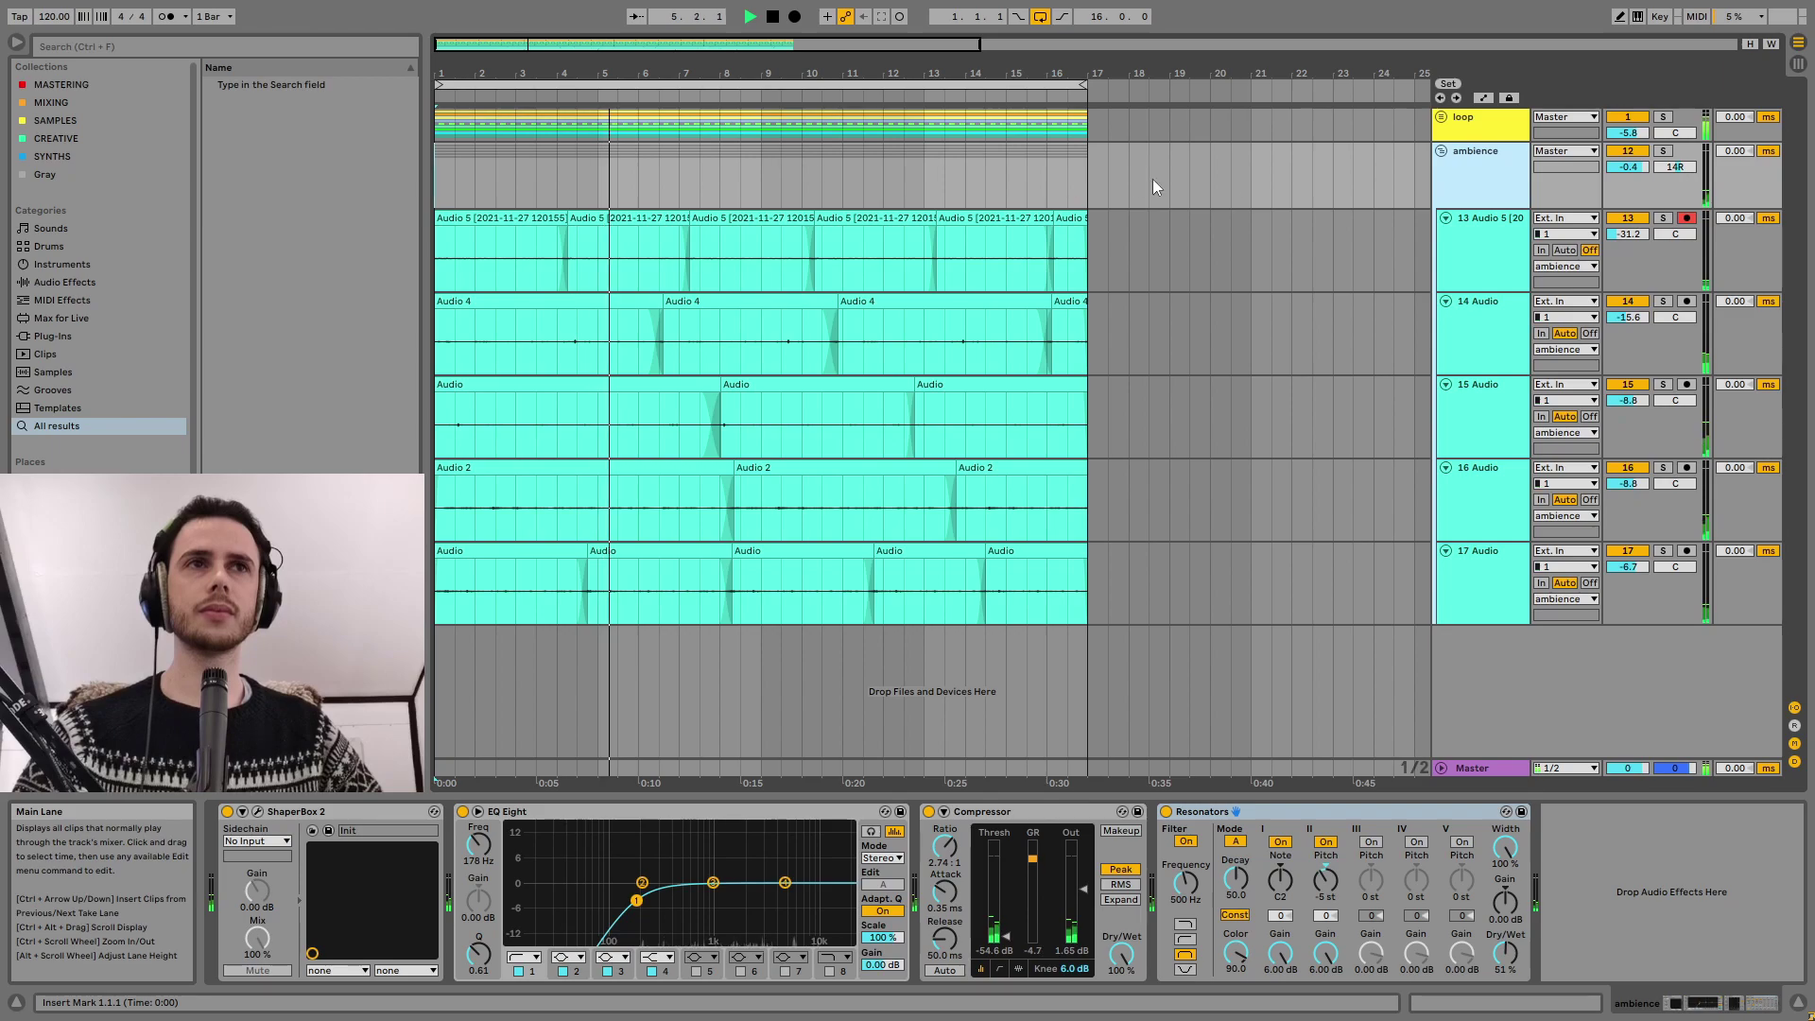
key(s)
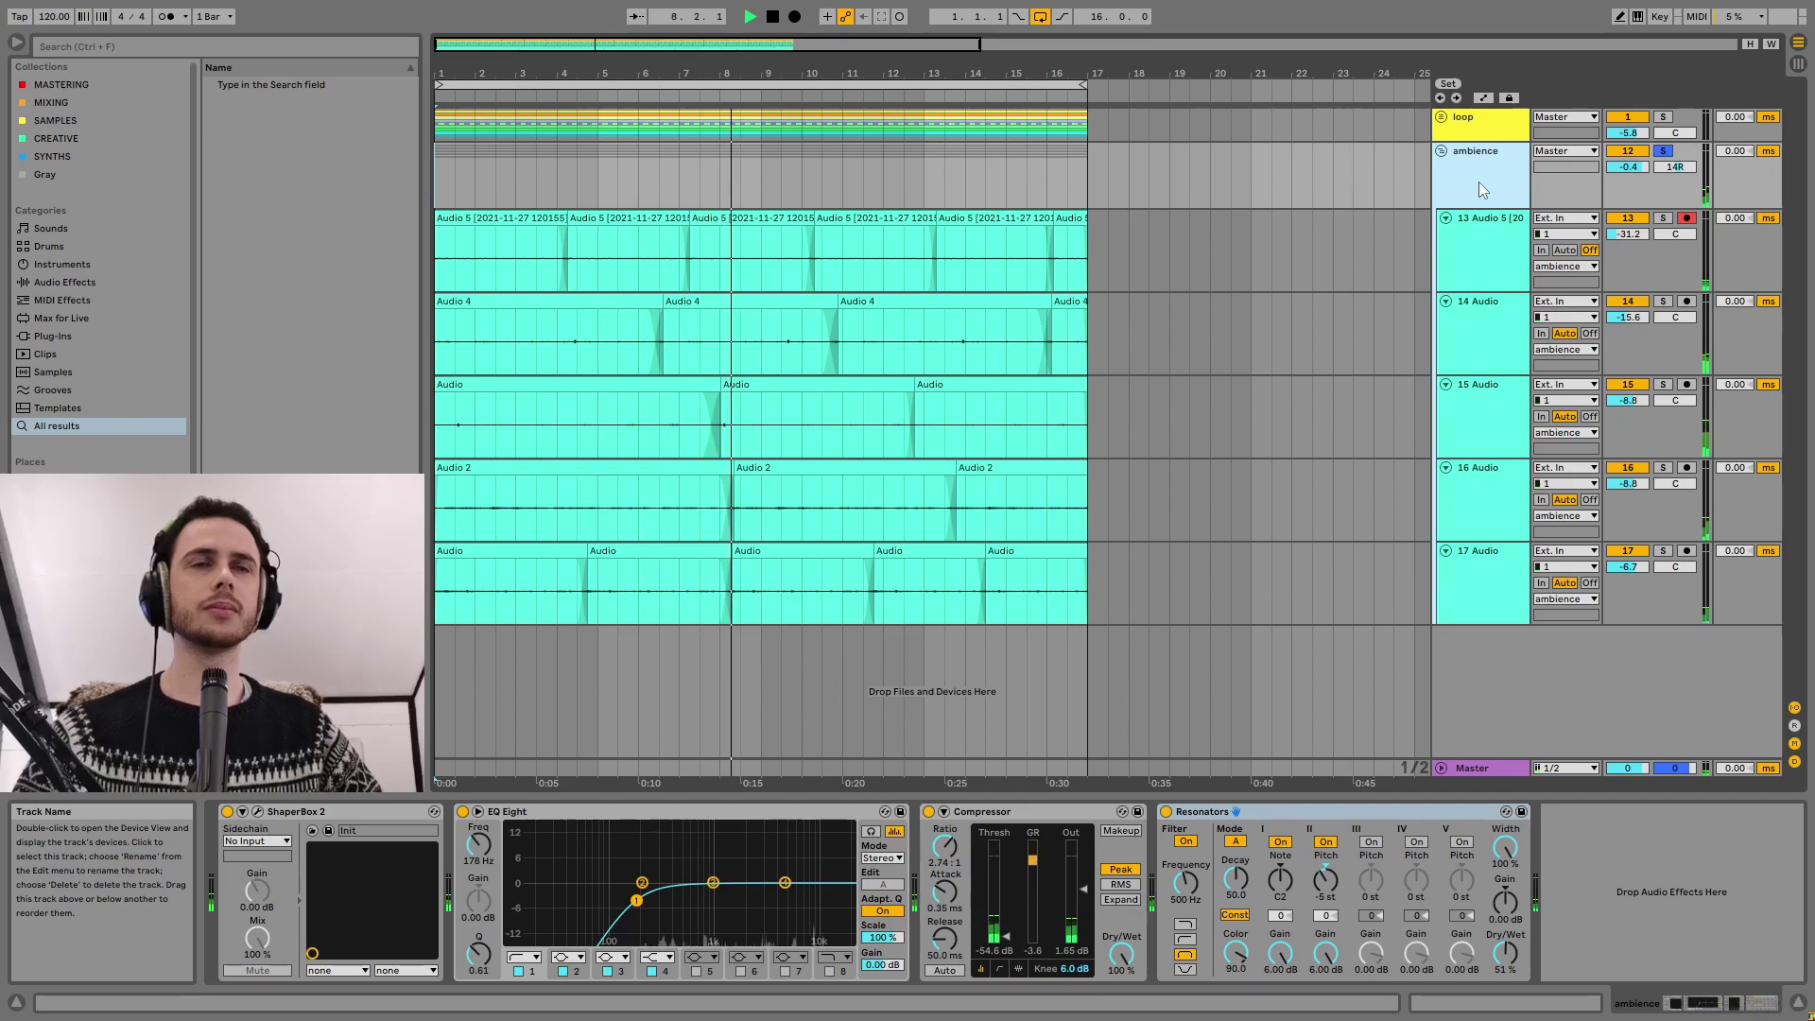
click(1475, 132)
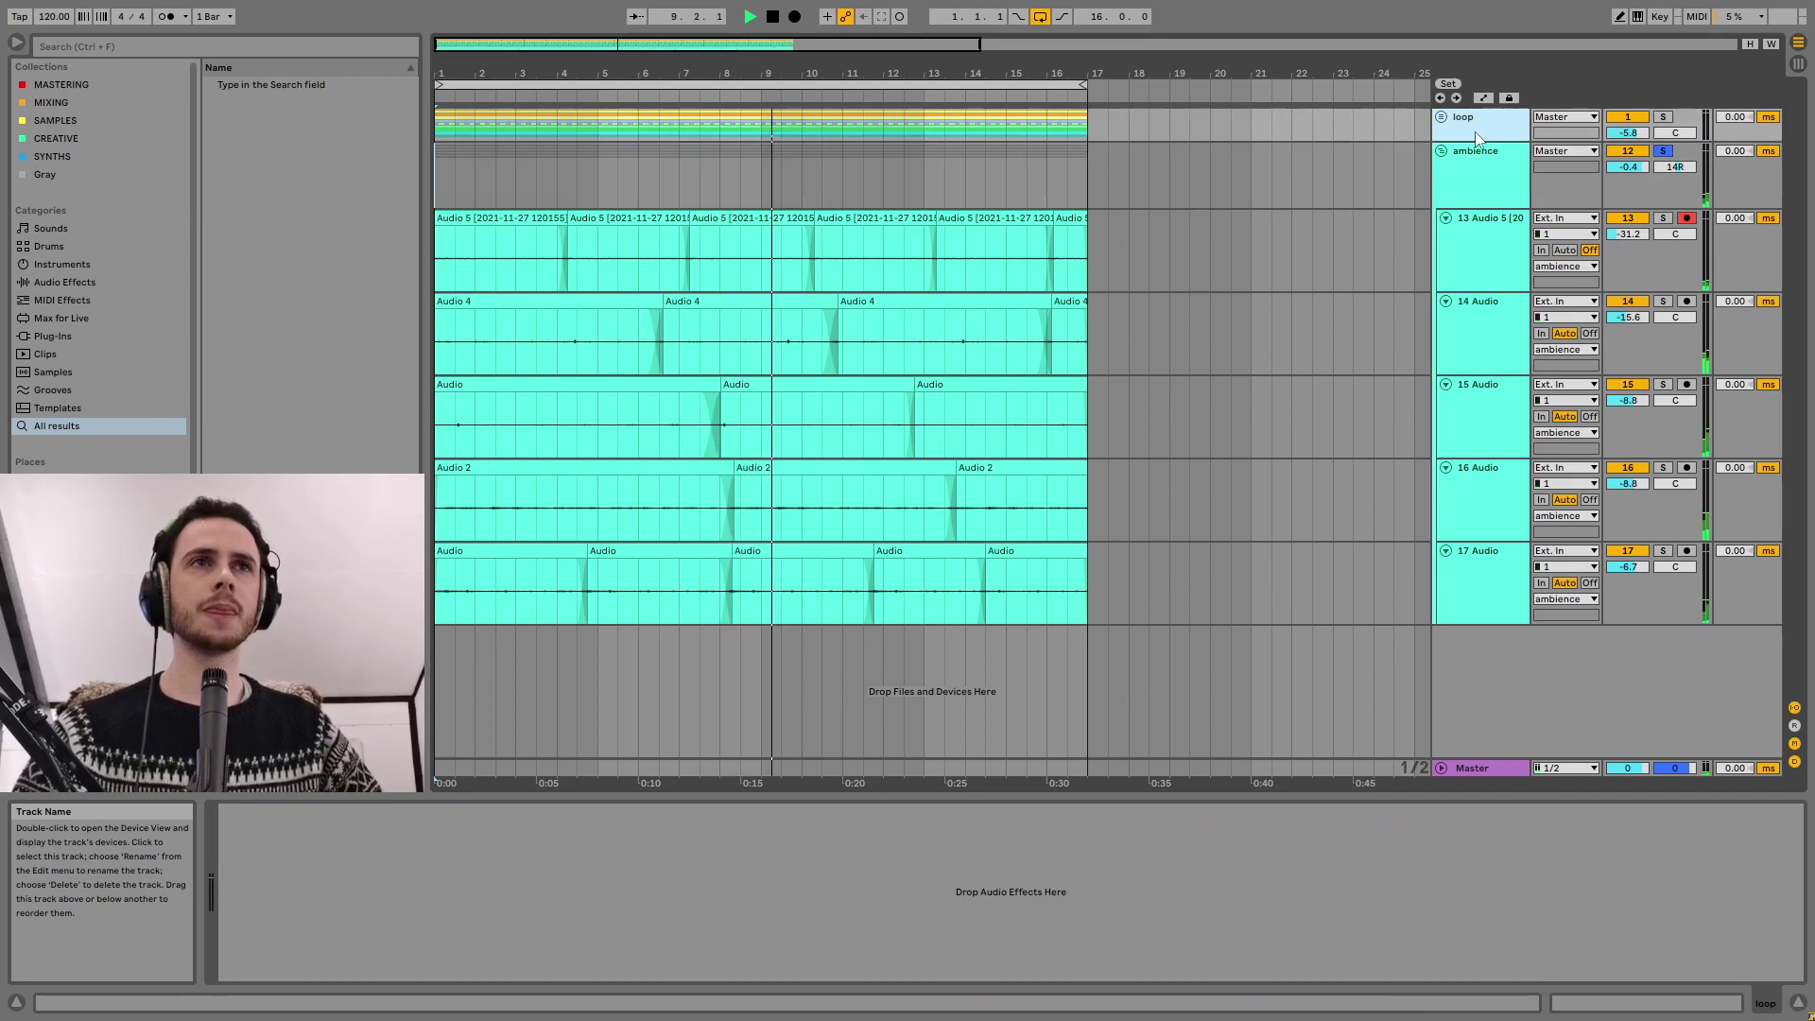
key(s)
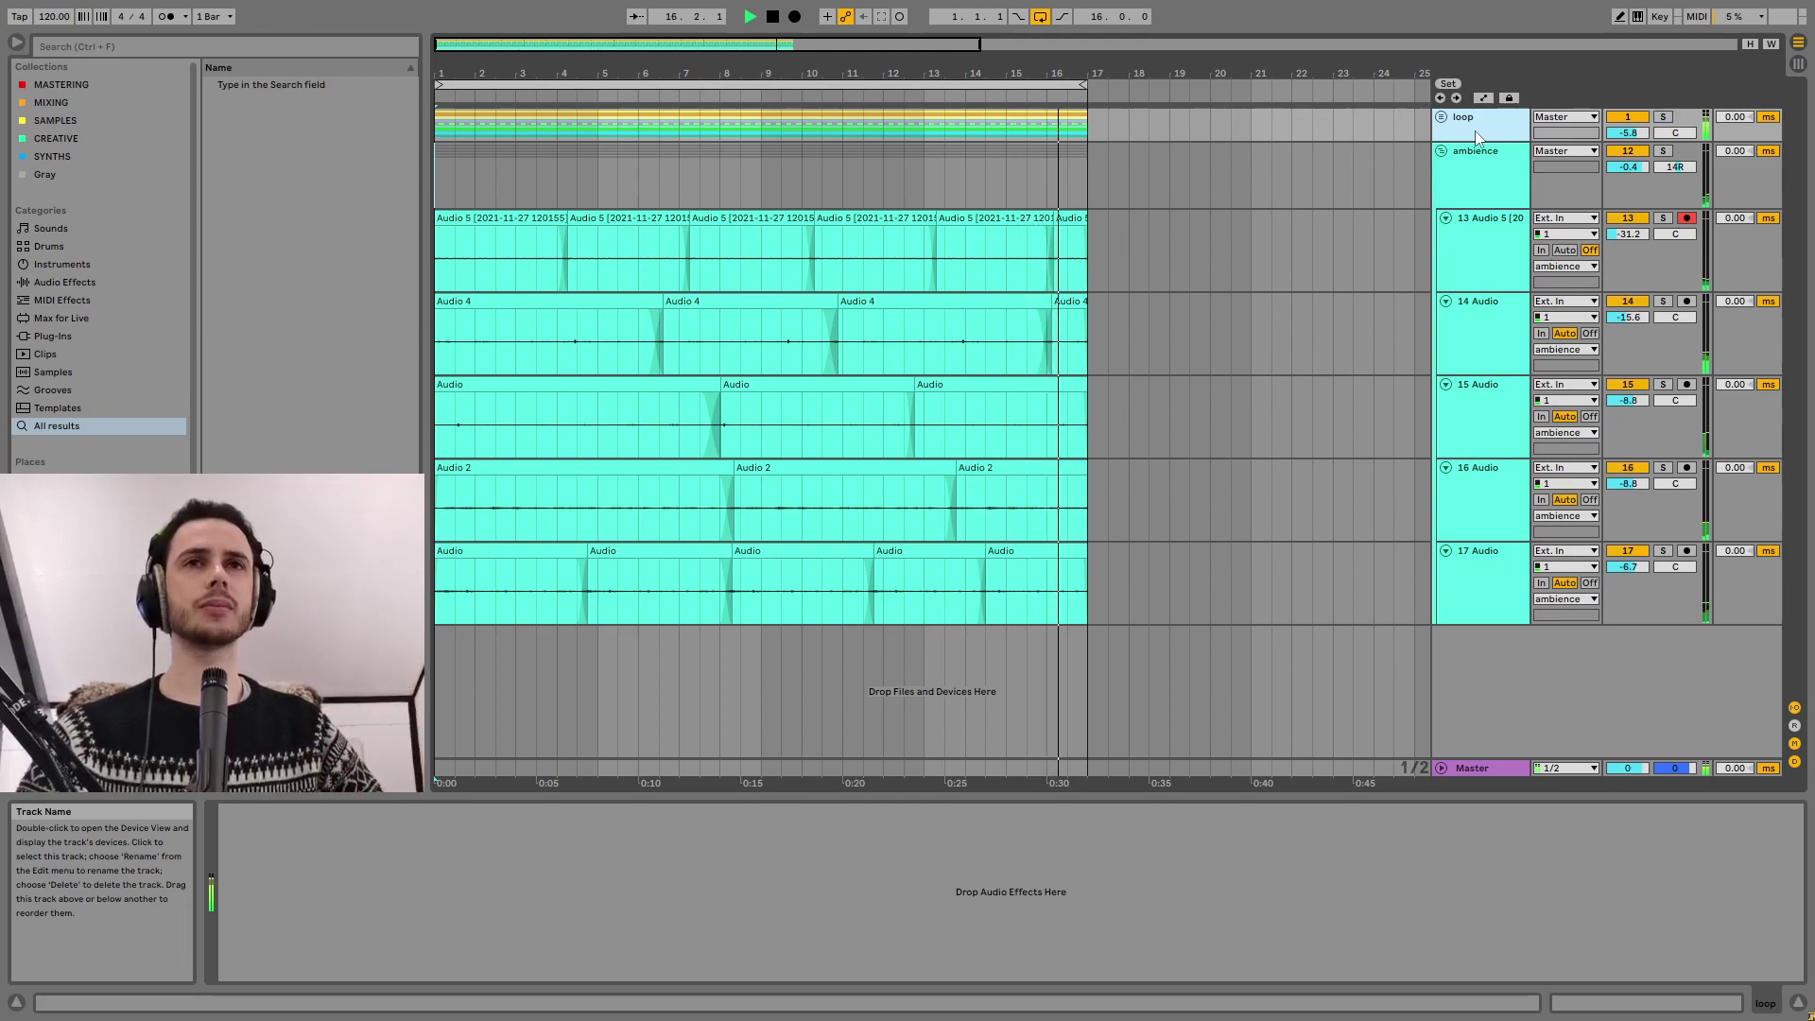
key(space)
Remove the existing recordings from the ambience group, leaving a single empty audio track in it.
click(1451, 263)
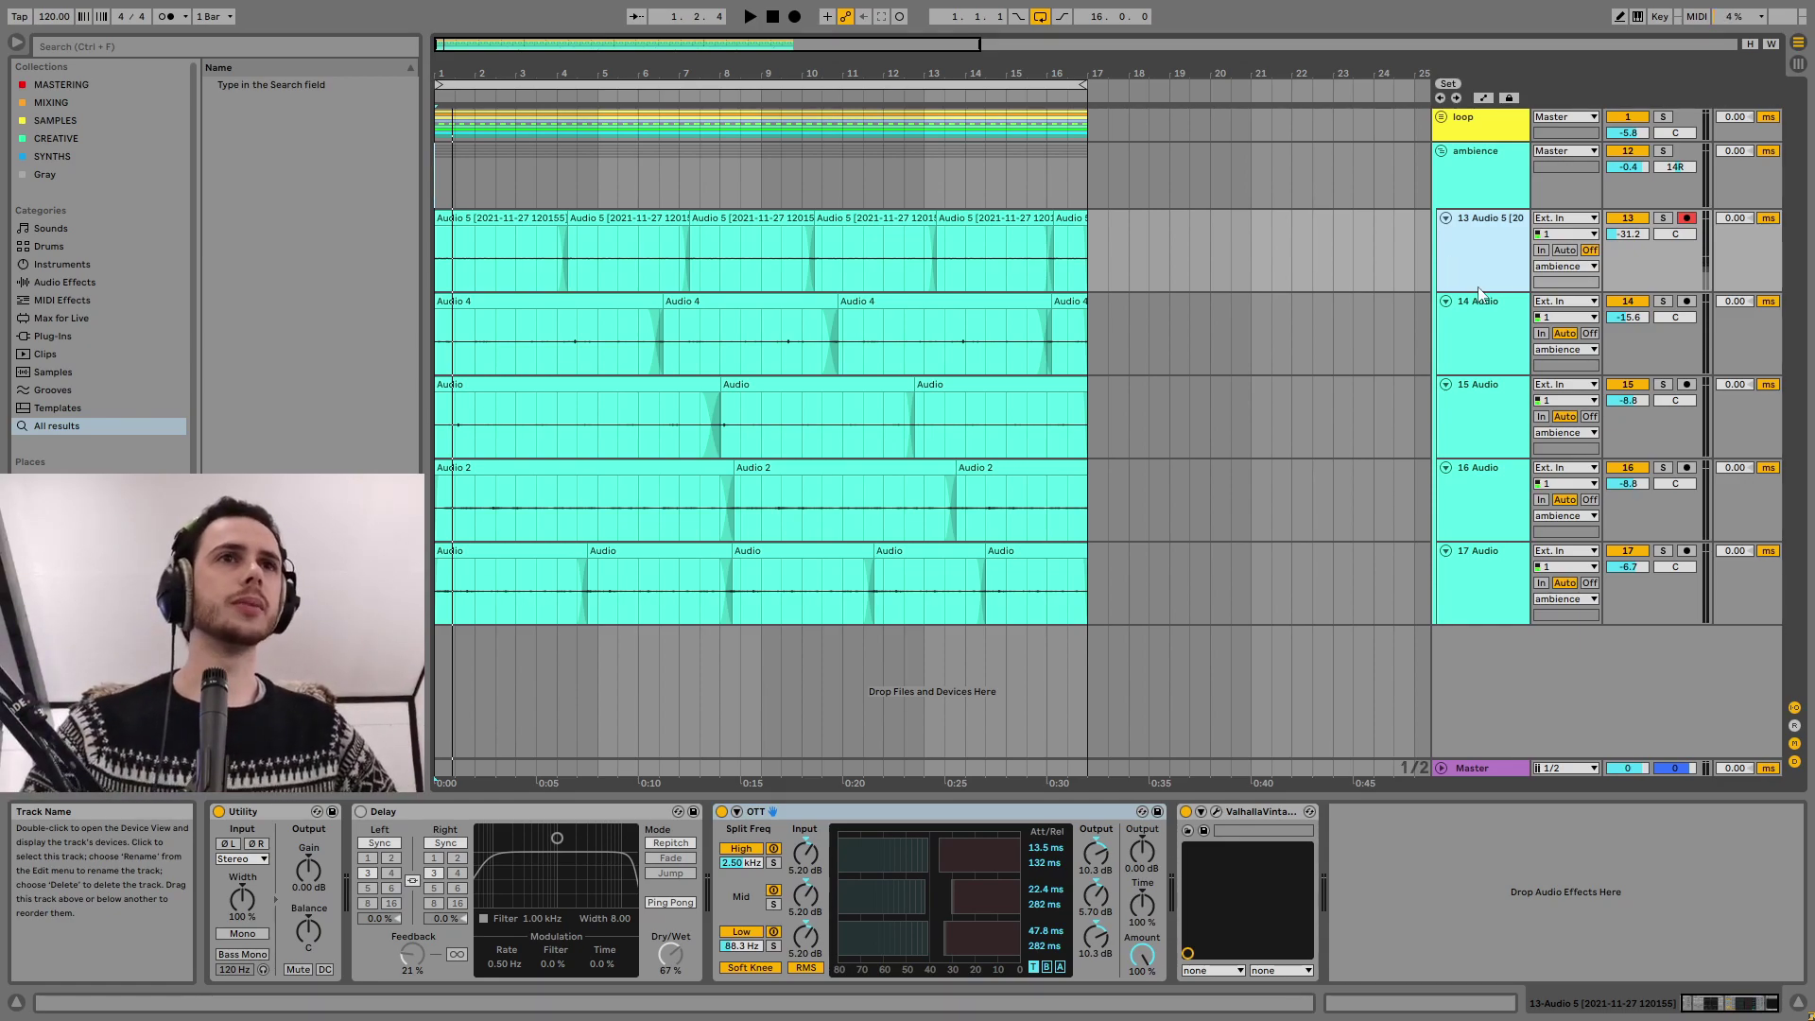
click(1476, 322)
shift+click(1498, 565)
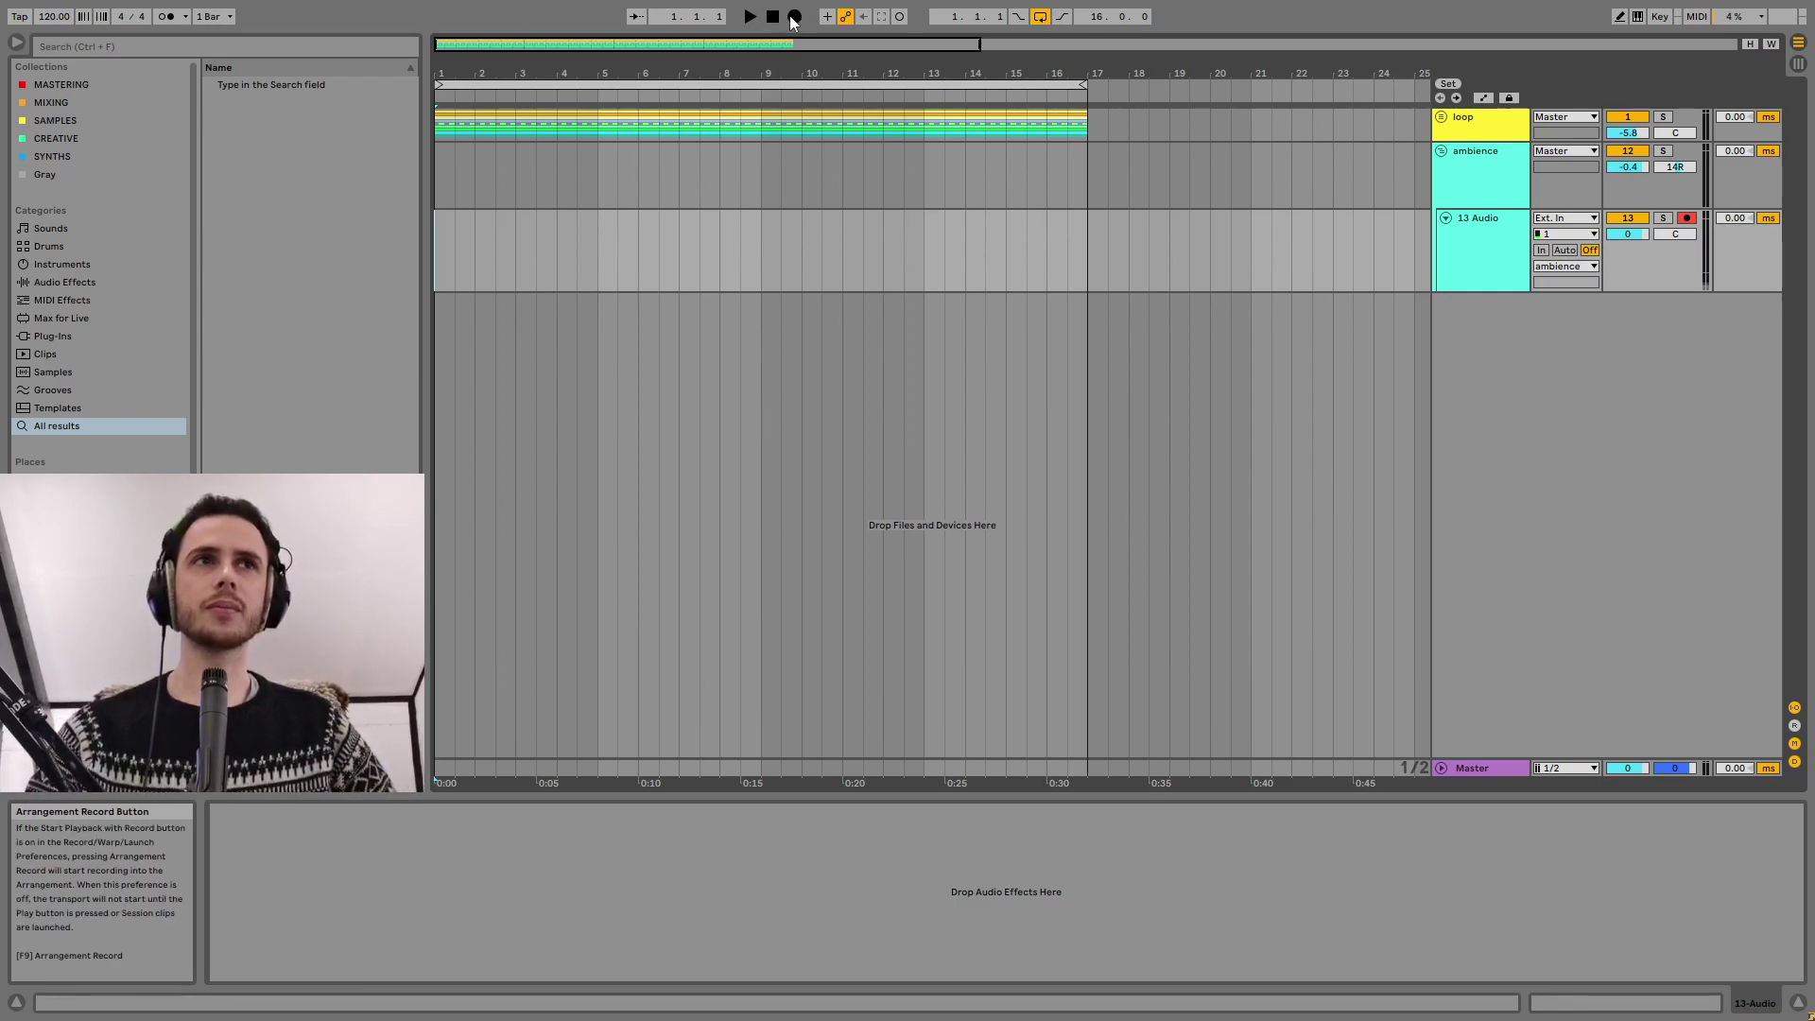
Record a new take on the empty ambience track from bar 1, and duplicate its clip so the audio runs to about bar 10.
click(794, 17)
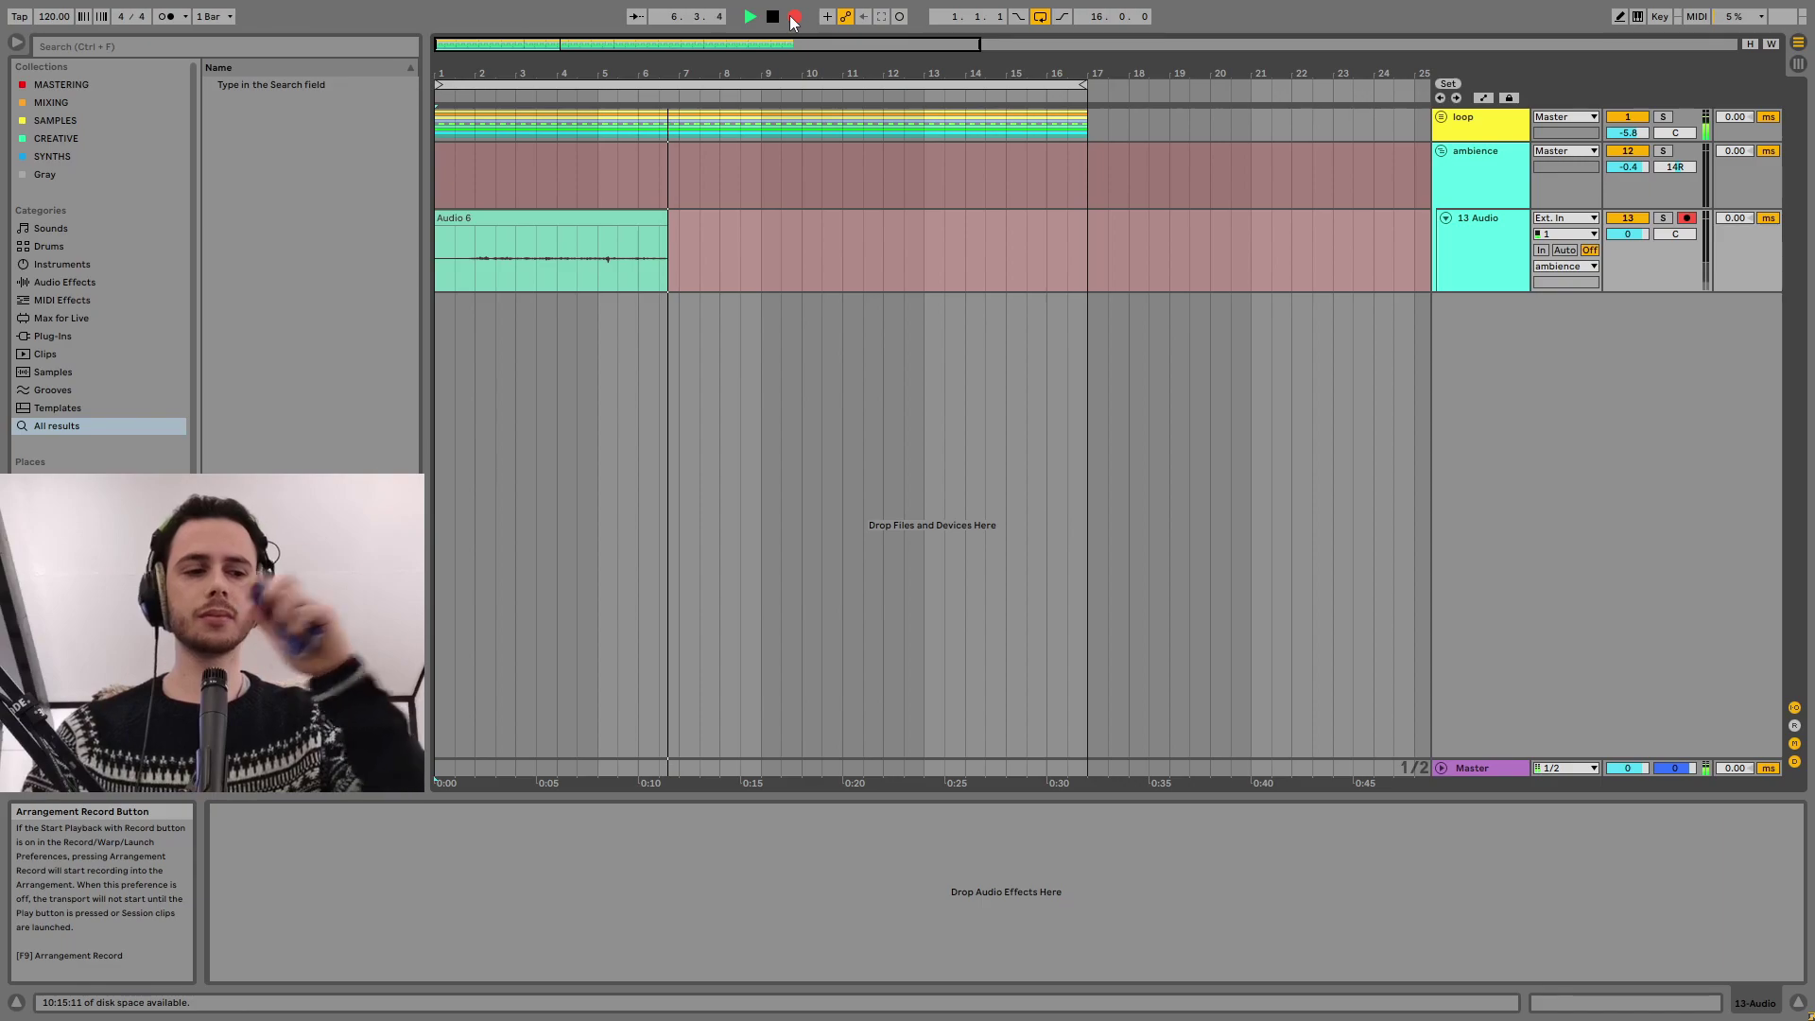
key(space)
drag(486, 252, 622, 231)
click(609, 219)
shift+click(652, 219)
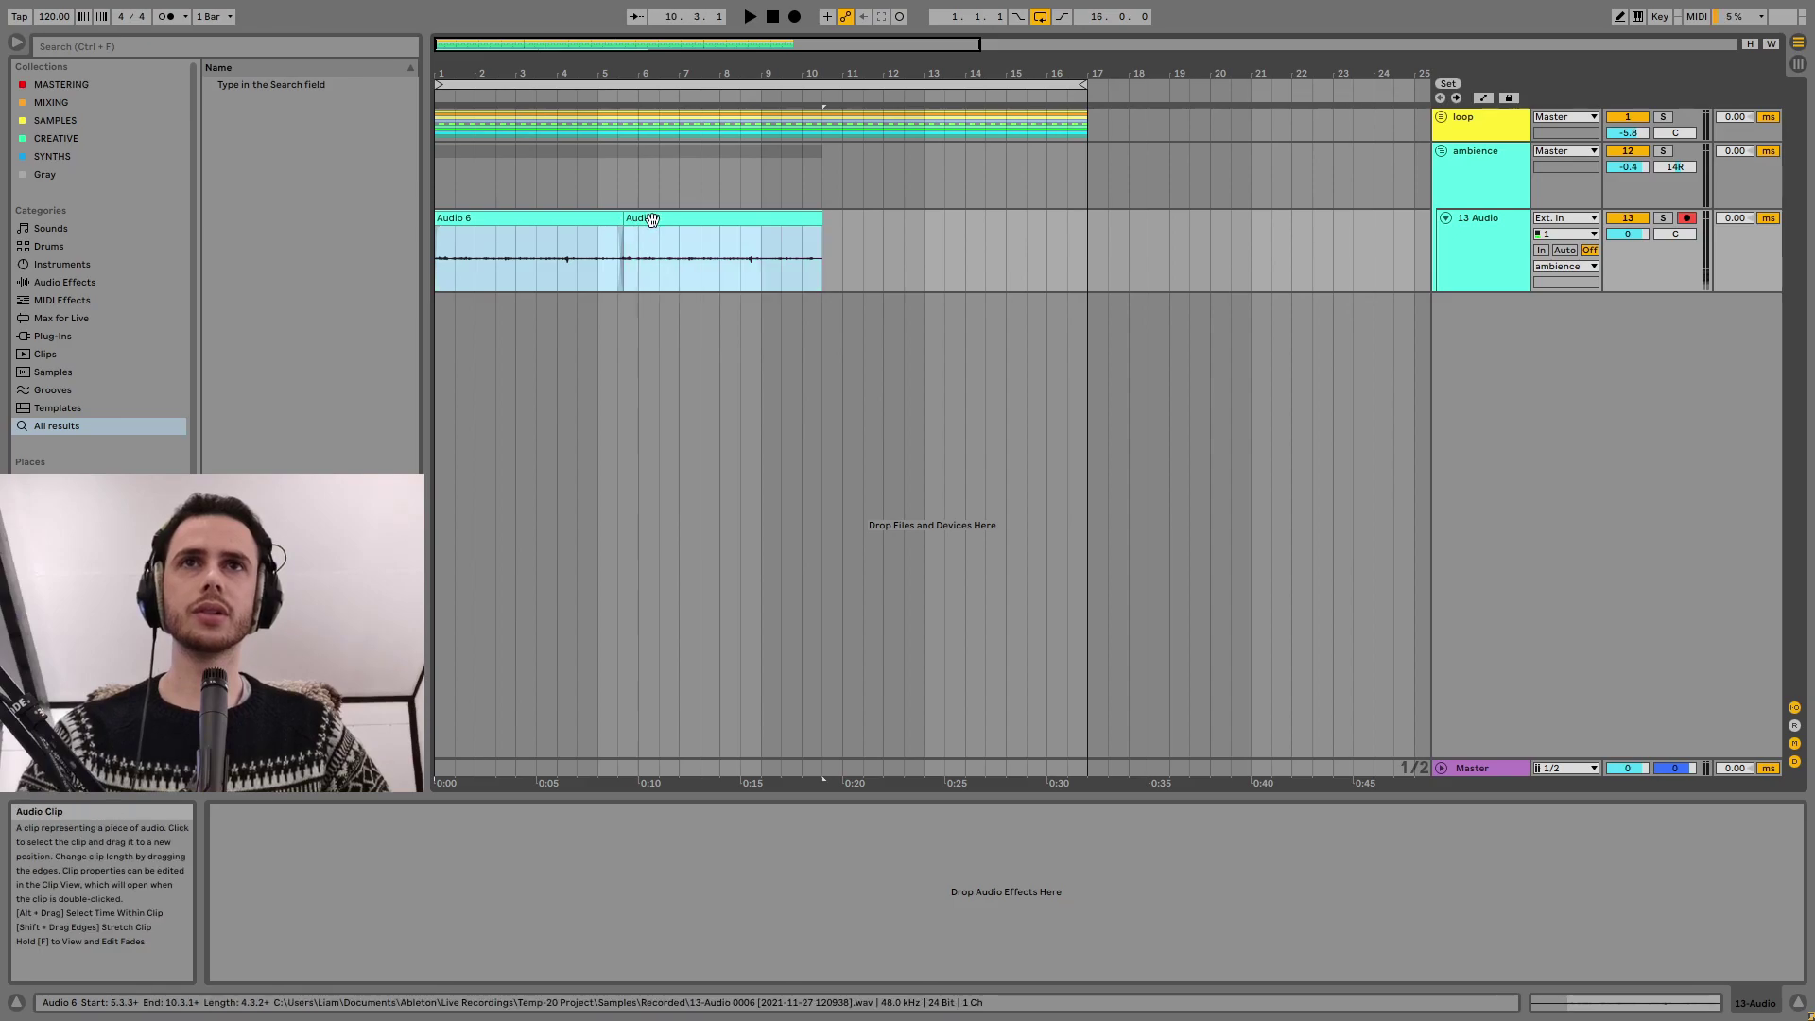
Duplicate both clips, crossfading the repeat in around bar 9, and delete everything past bar 17.
key(ctrl+d)
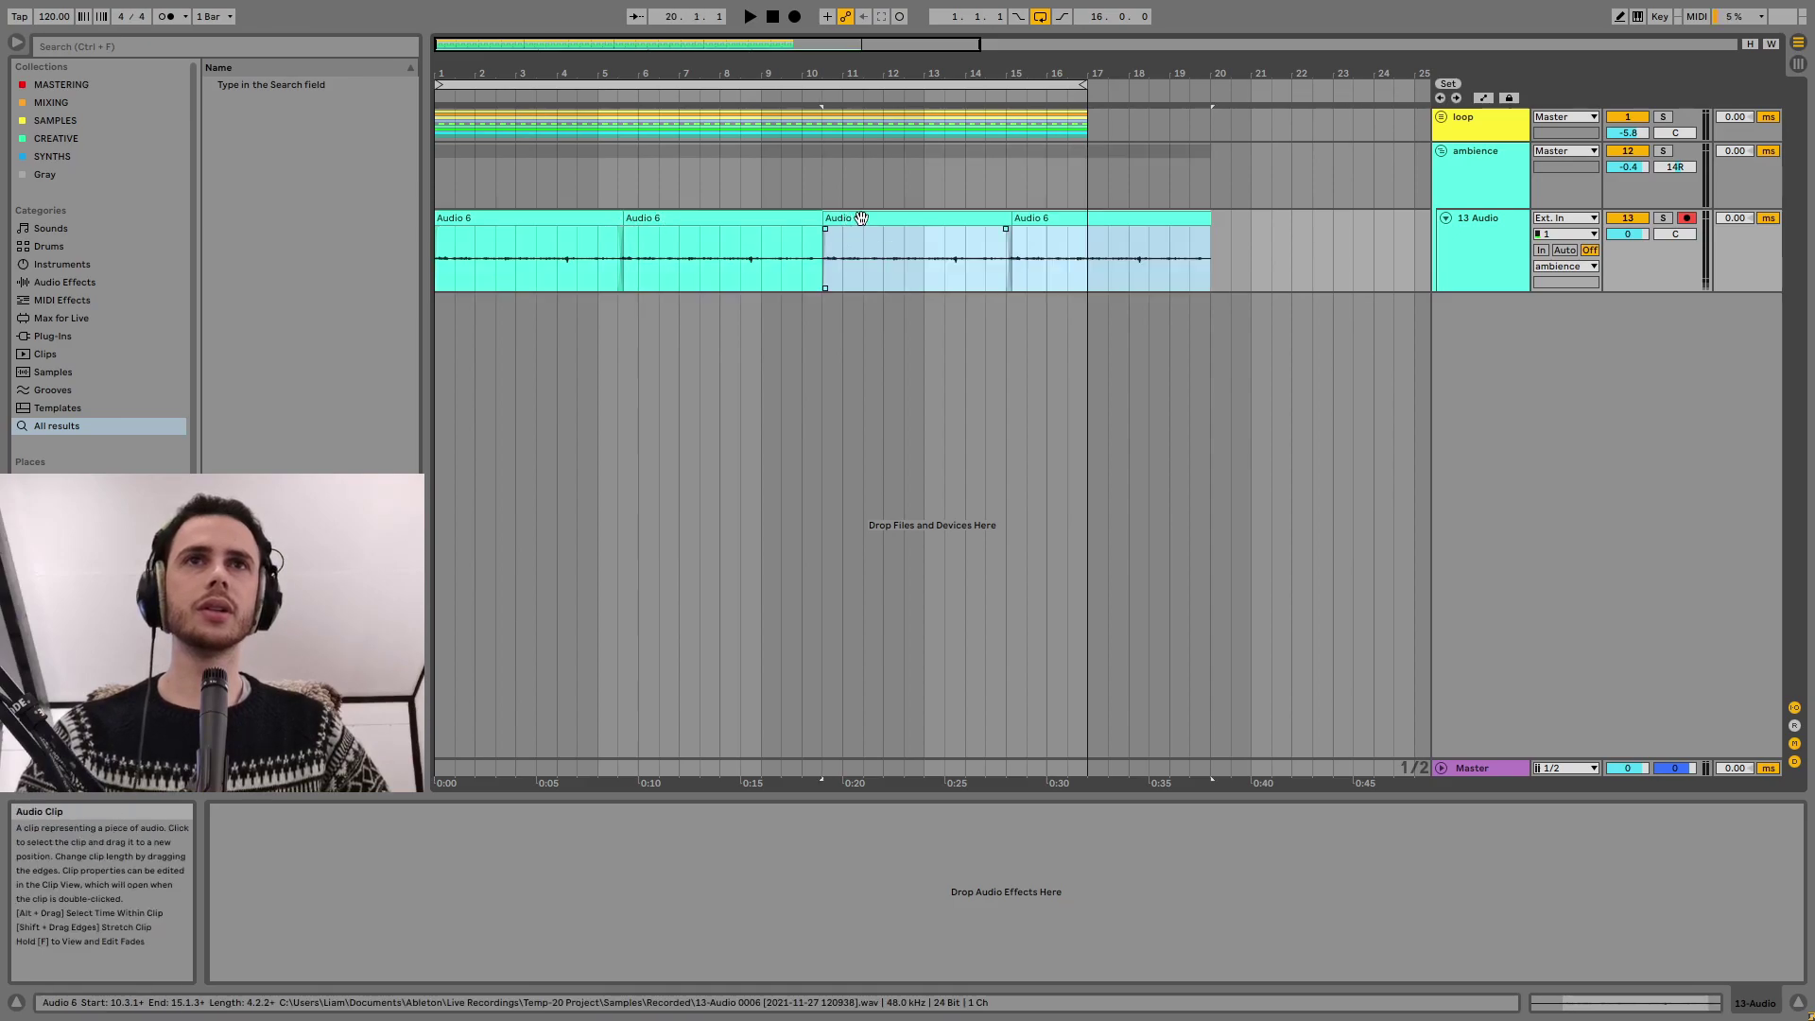
drag(826, 236, 784, 235)
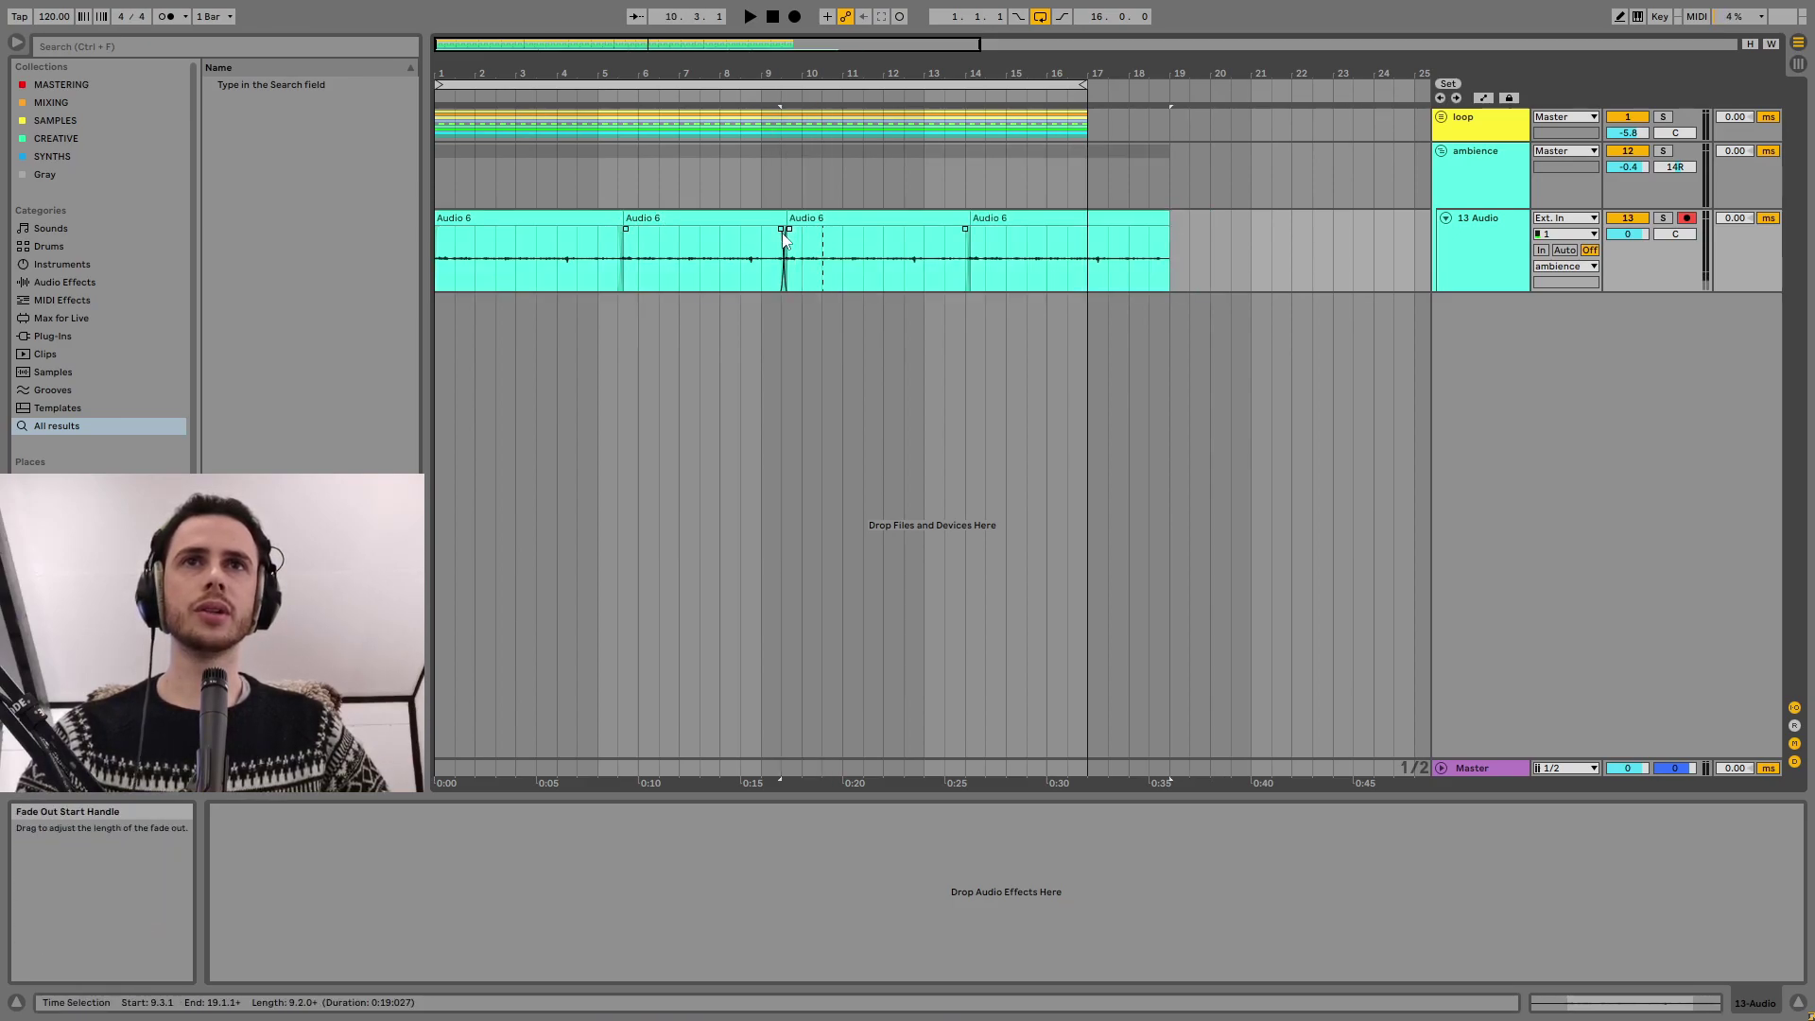
click(1076, 218)
click(1092, 261)
drag(1092, 259, 1170, 259)
key(Delete)
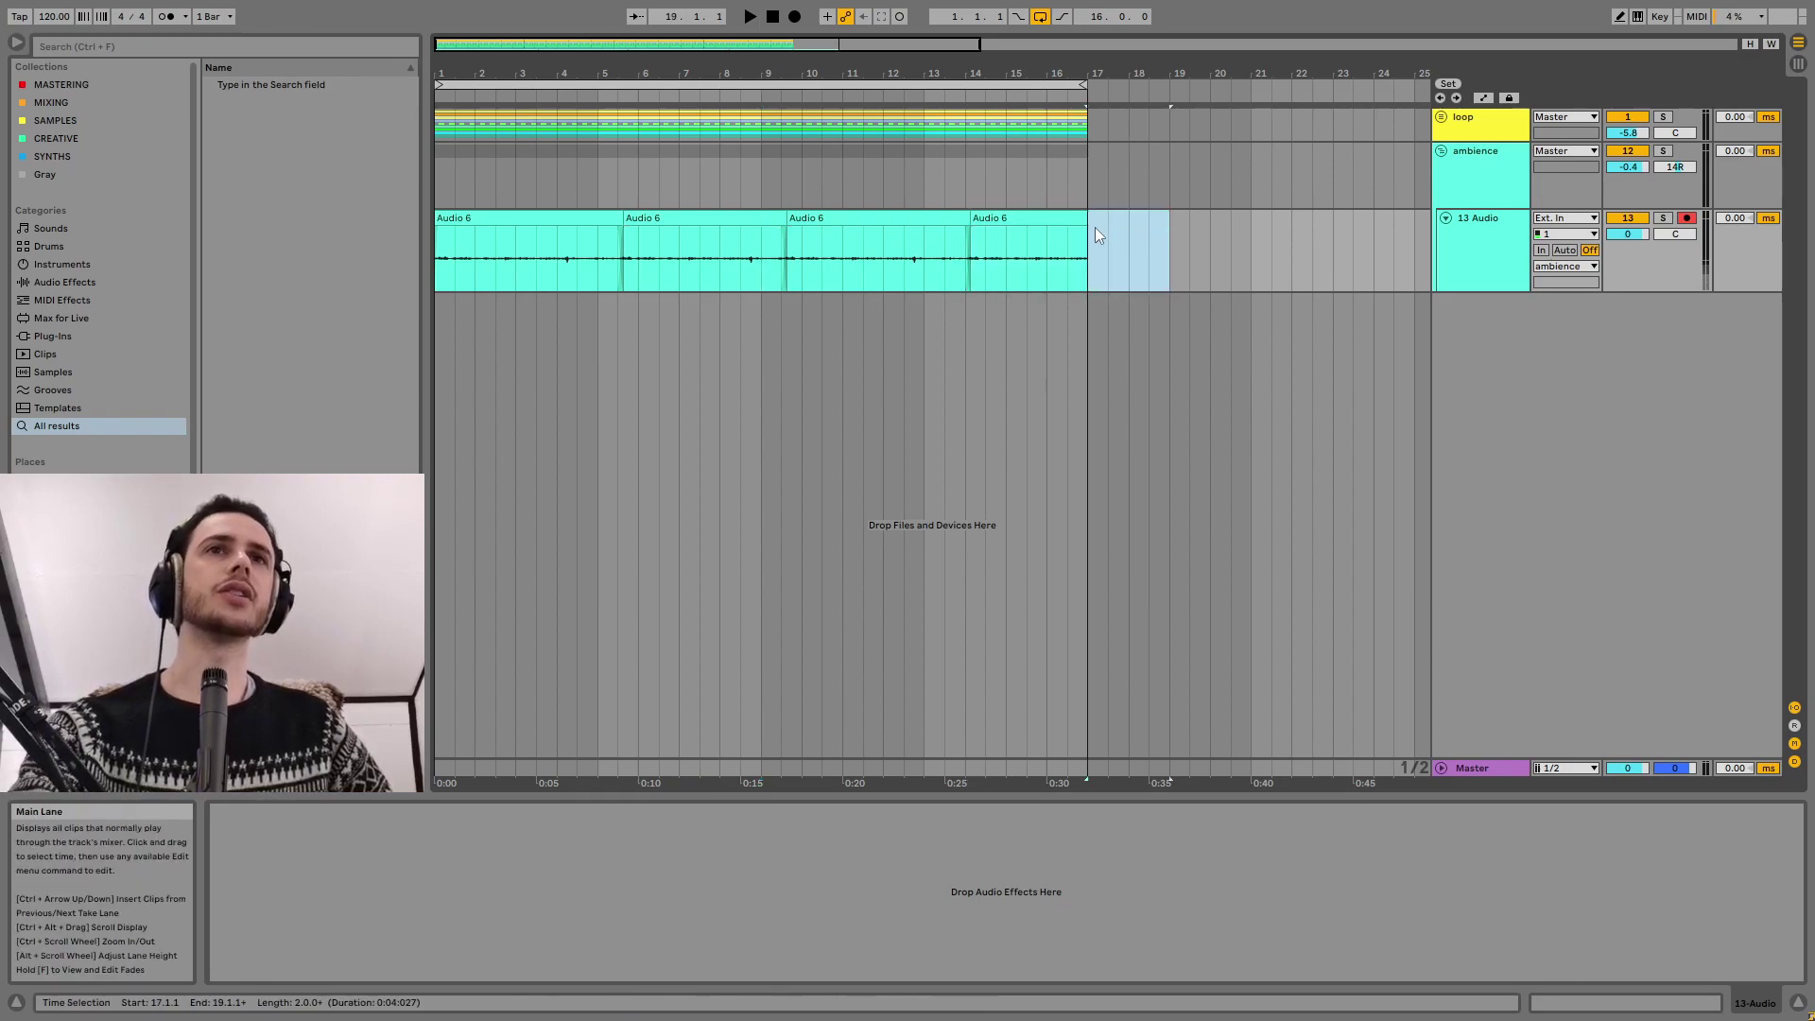
Add a Delay to the soloed ambience track with Ping Pong enabled and Dry/Wet at 64%.
click(510, 217)
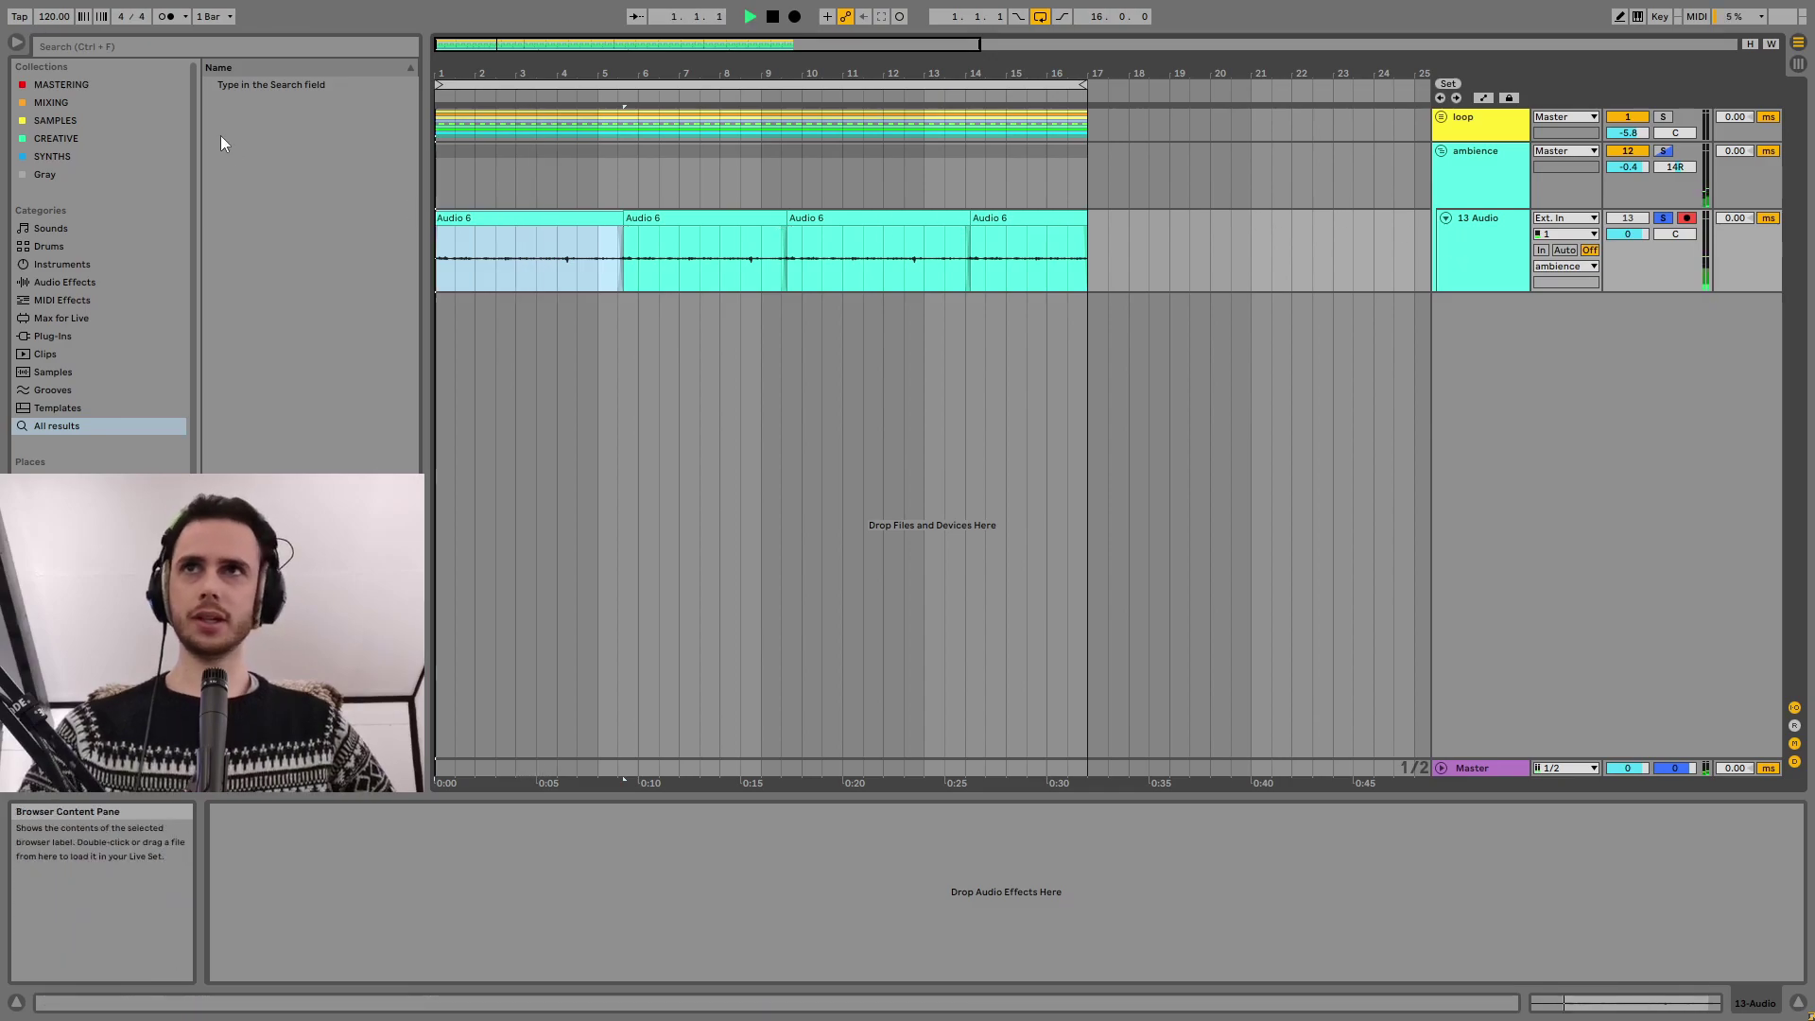
click(214, 49)
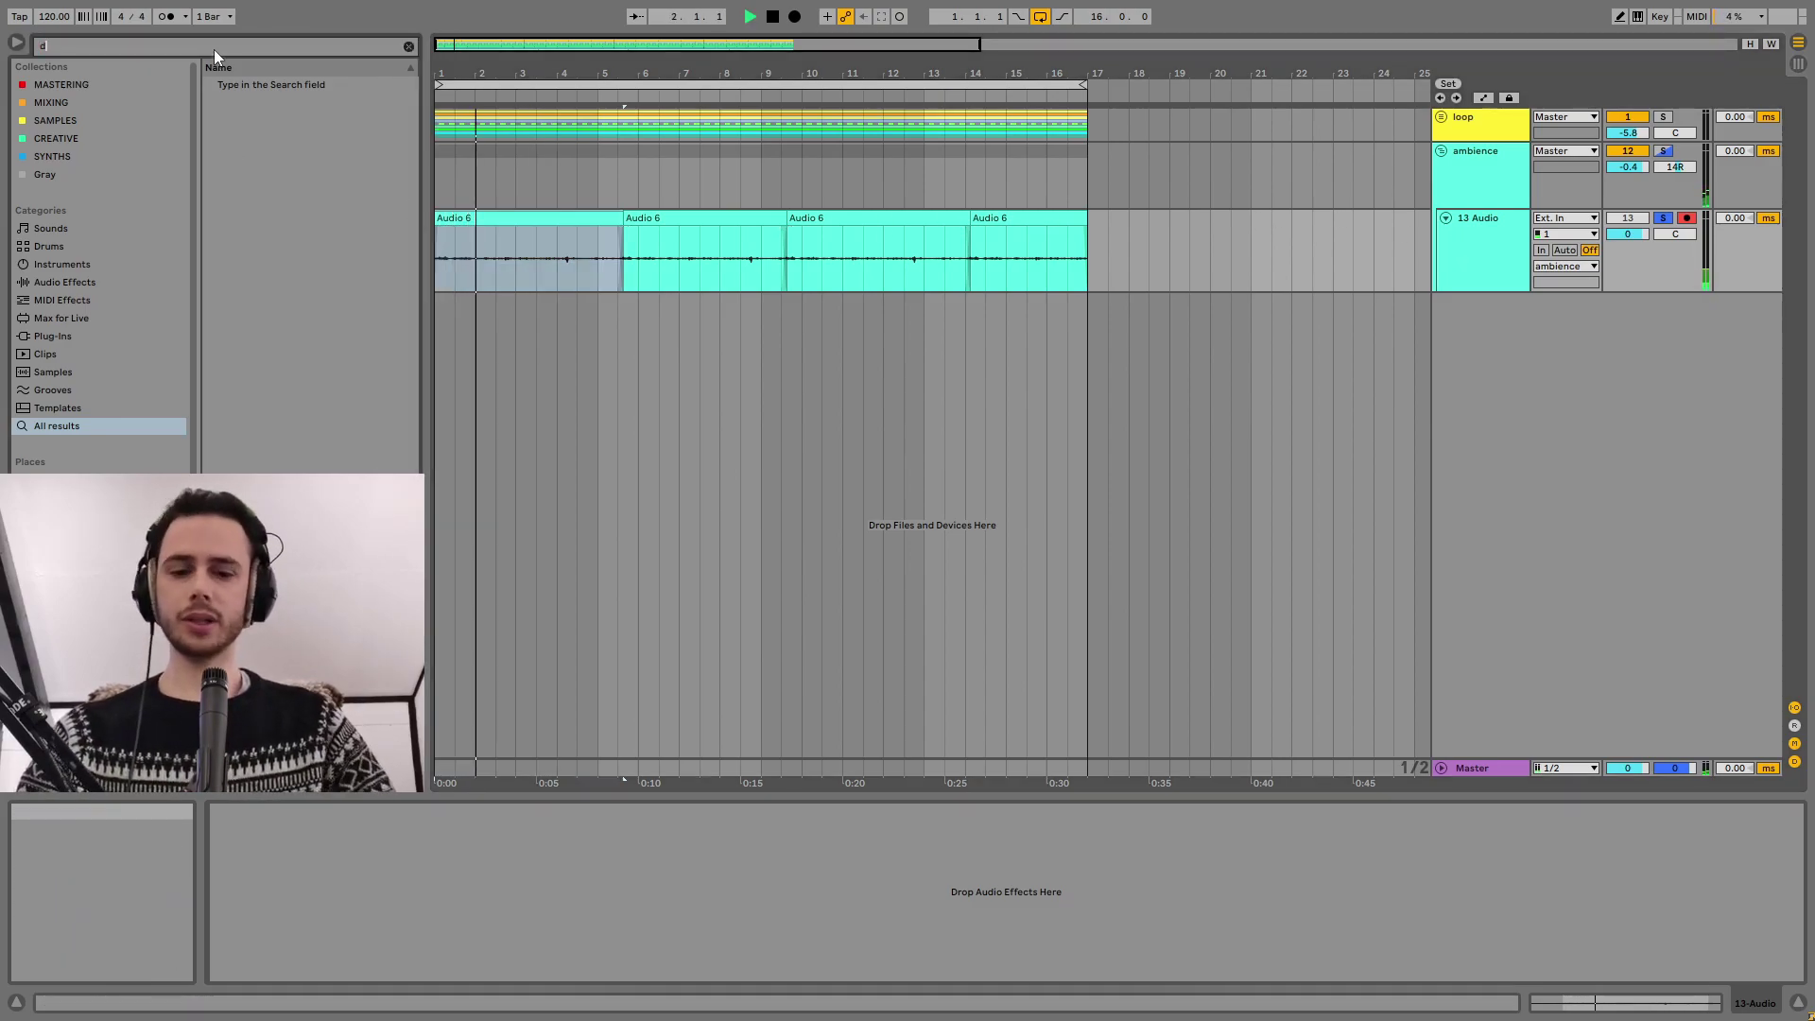
text(delay)
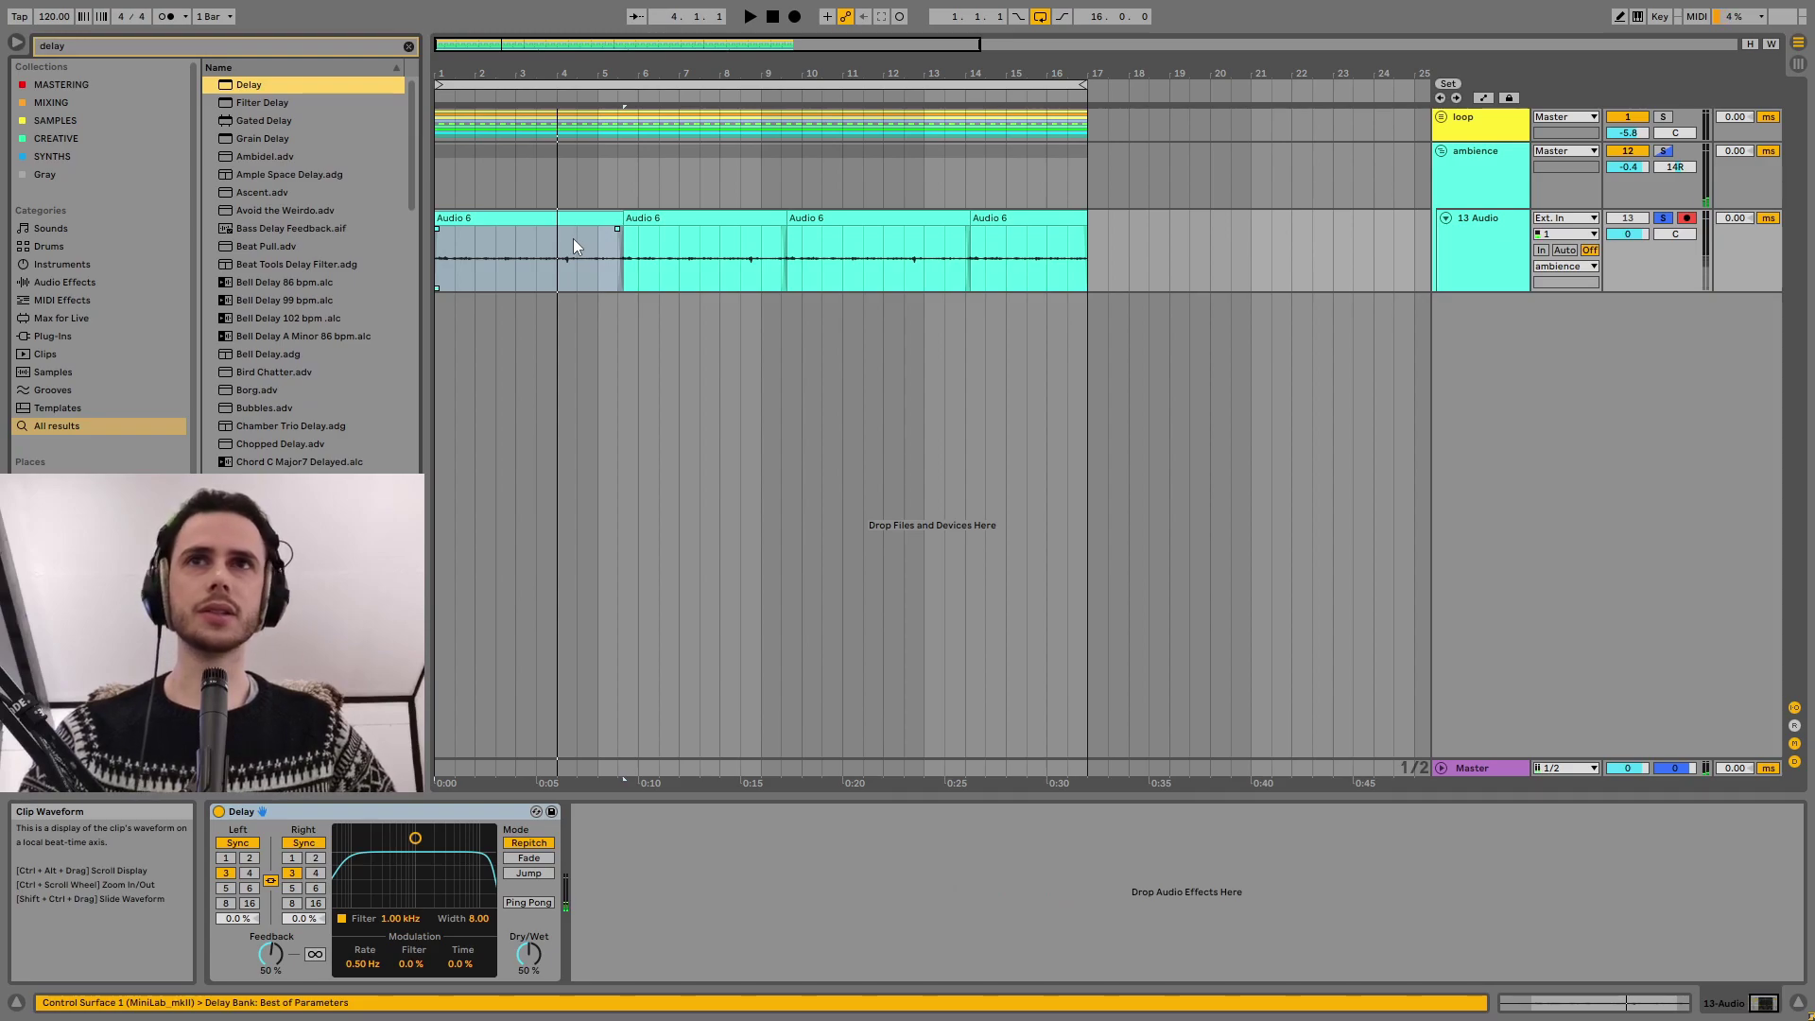
click(537, 905)
drag(535, 955, 535, 941)
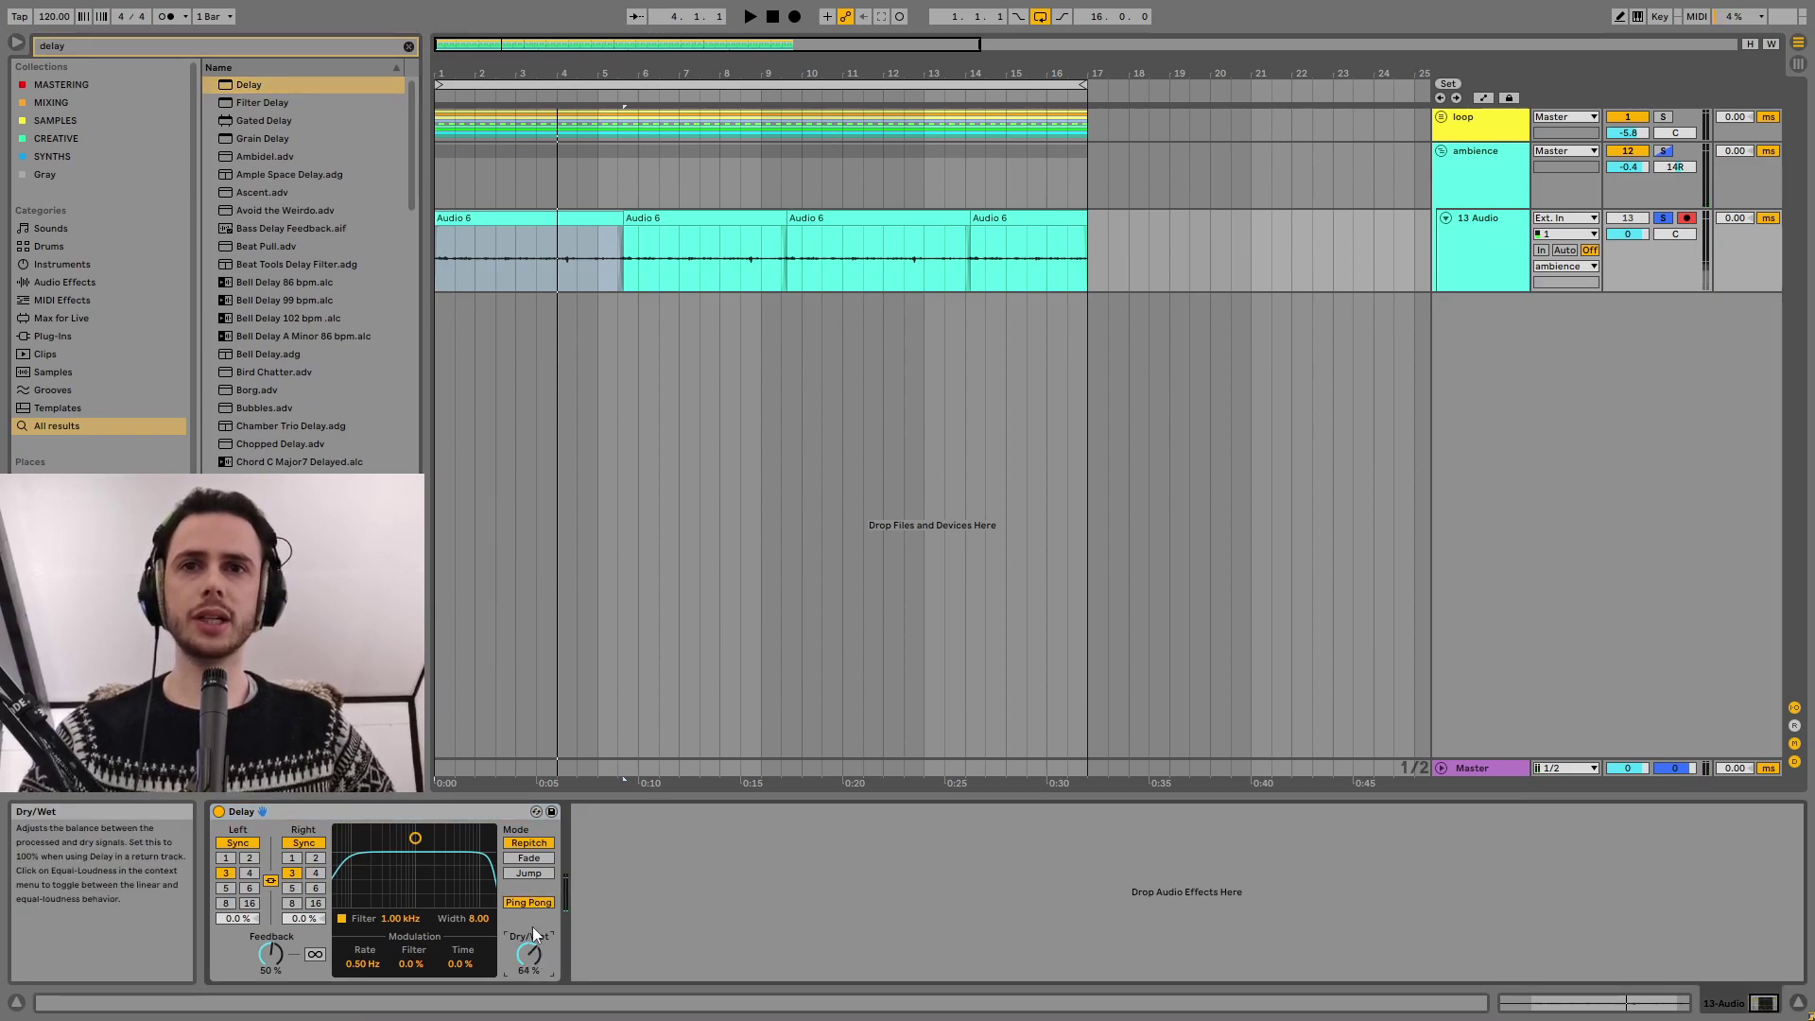
click(409, 46)
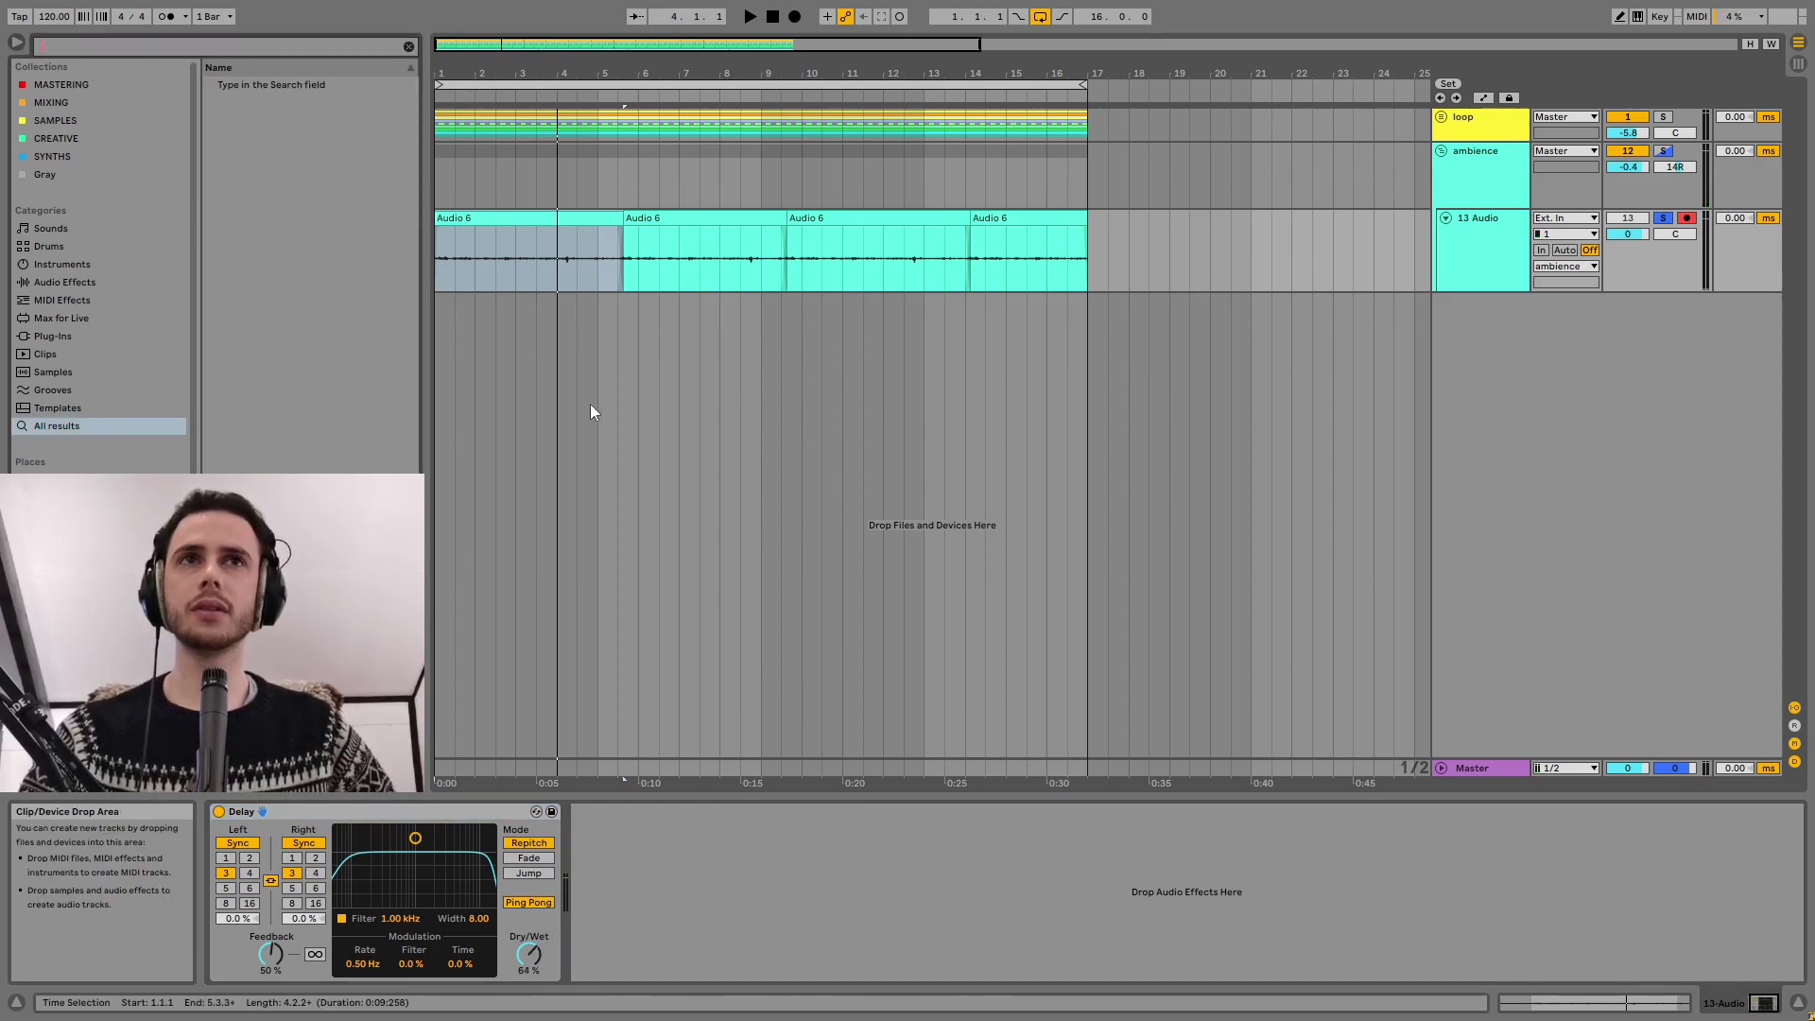
Audition the delayed track and add a Utility after the Delay with its stereo Width set to 49%.
click(520, 241)
key(space)
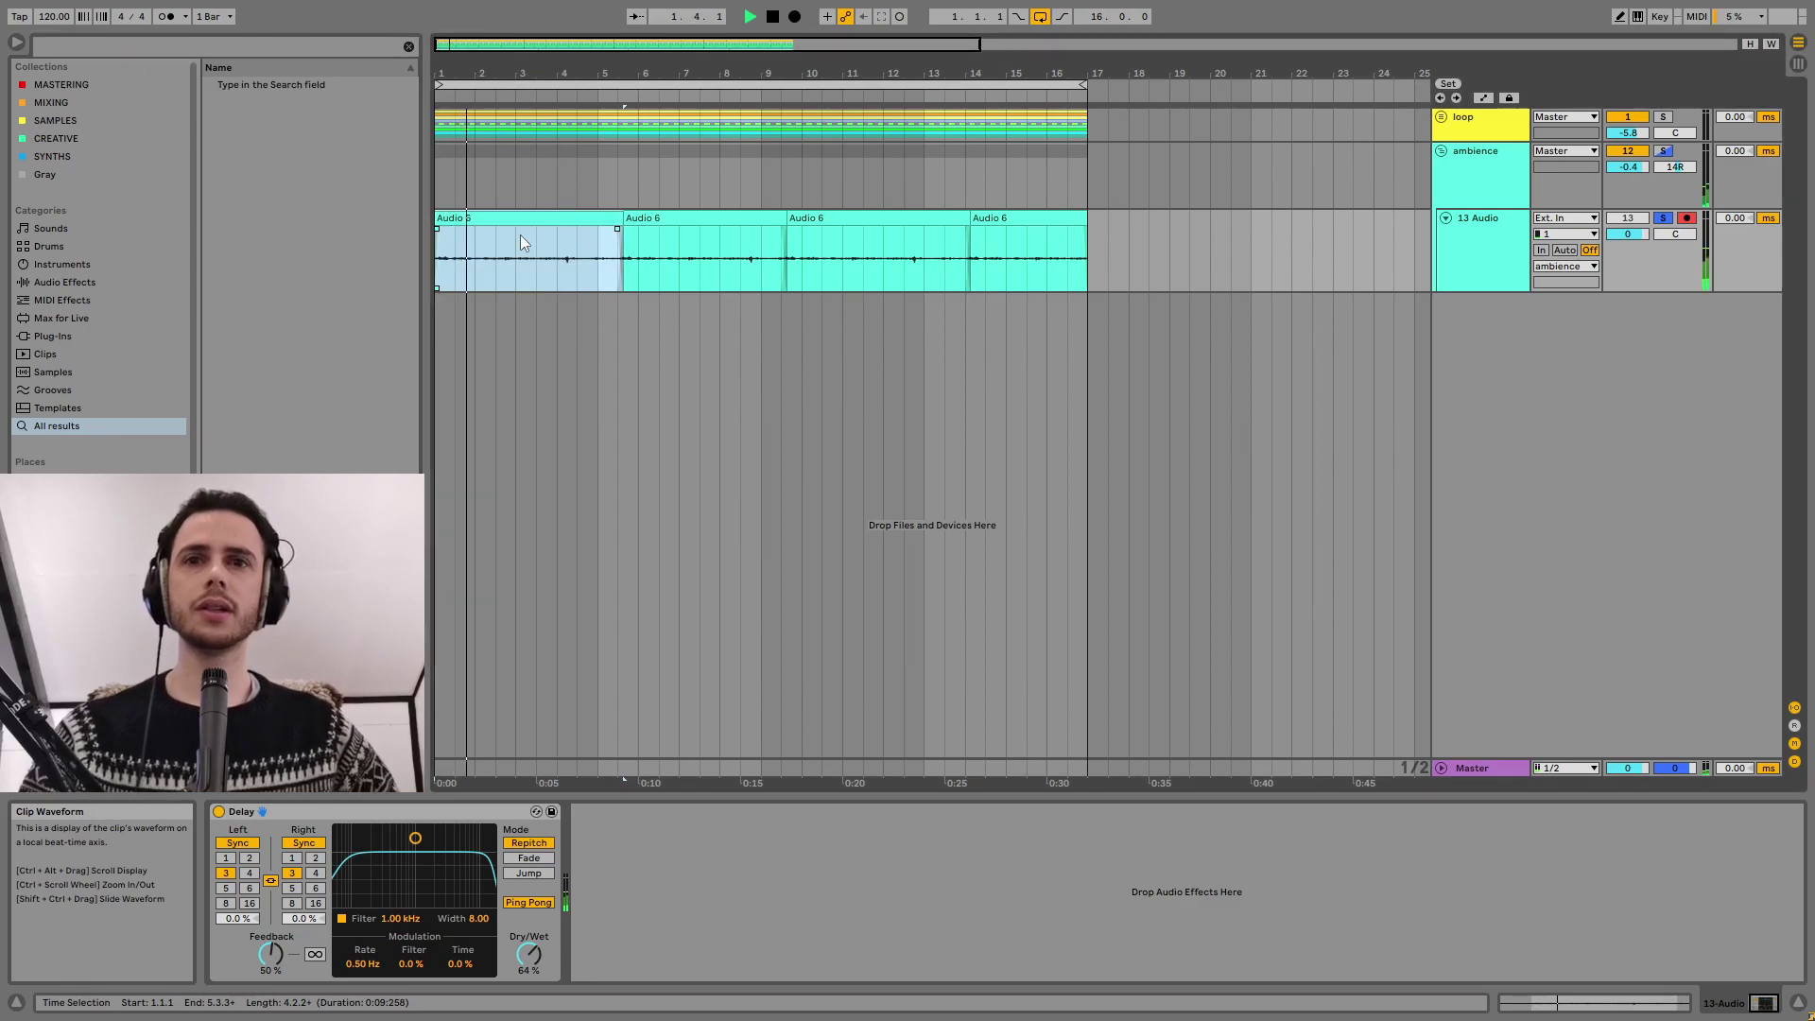
click(215, 49)
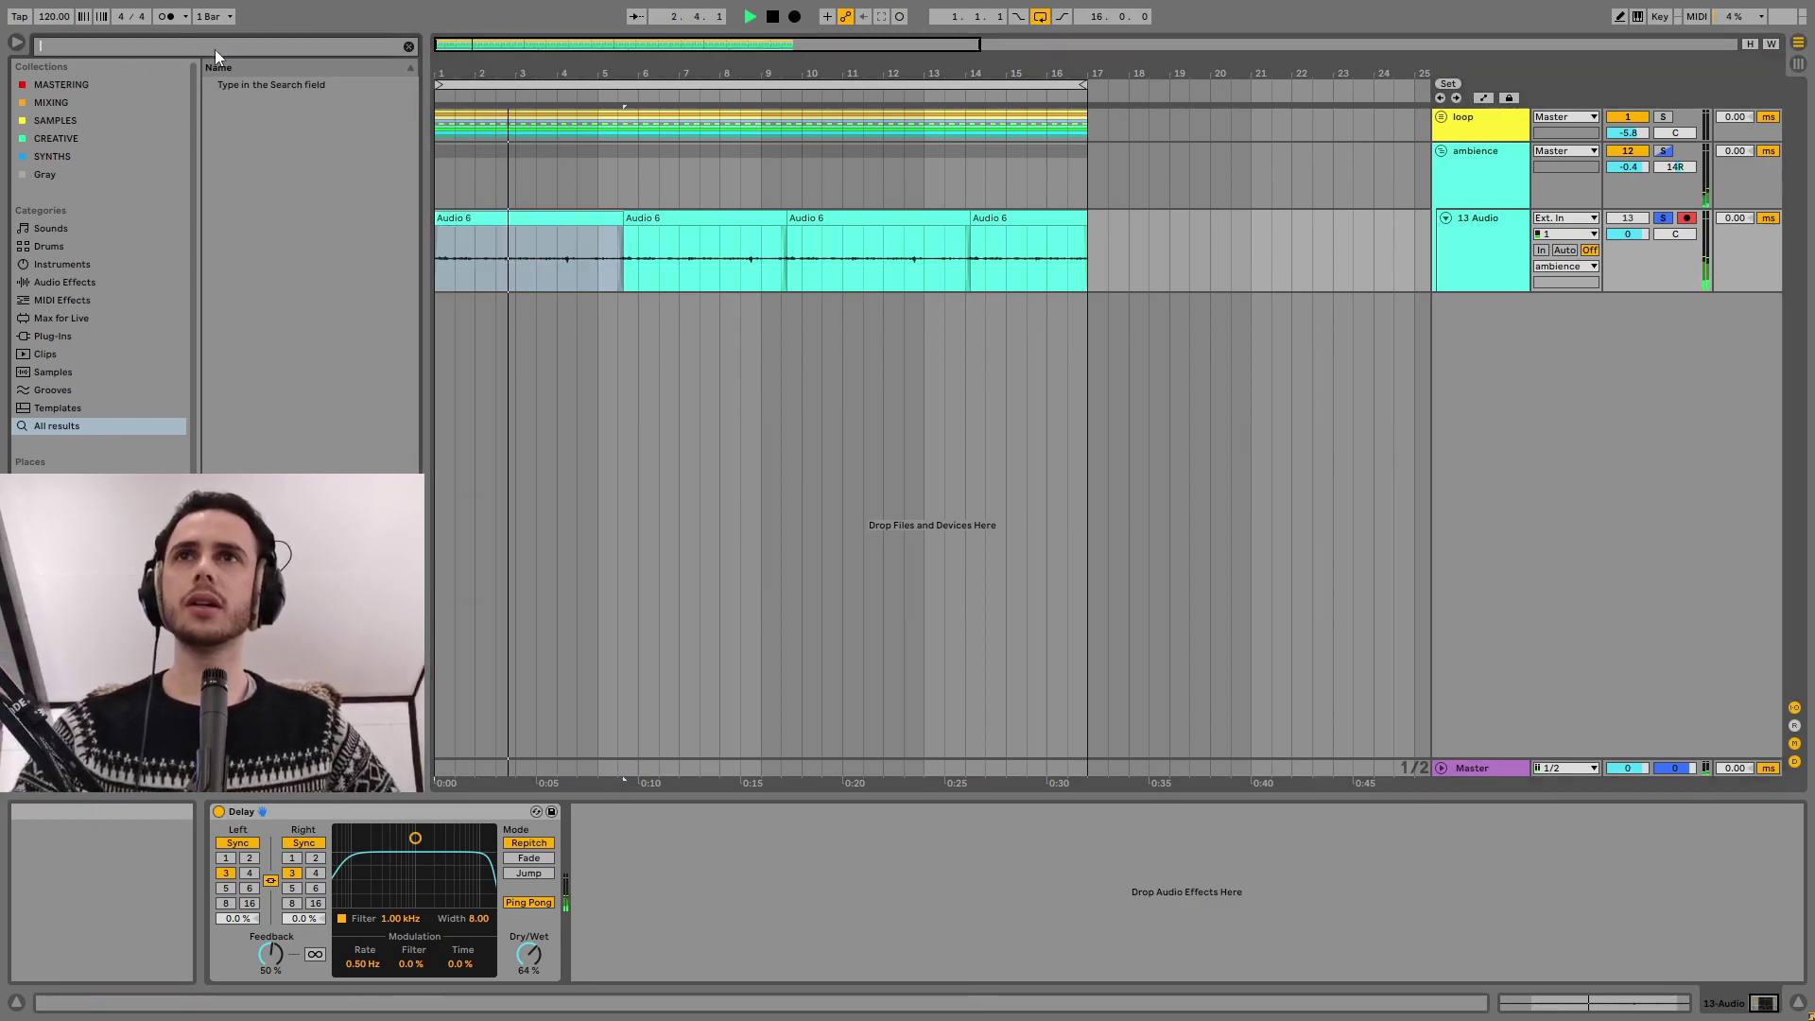
text(ut)
drag(241, 102, 603, 903)
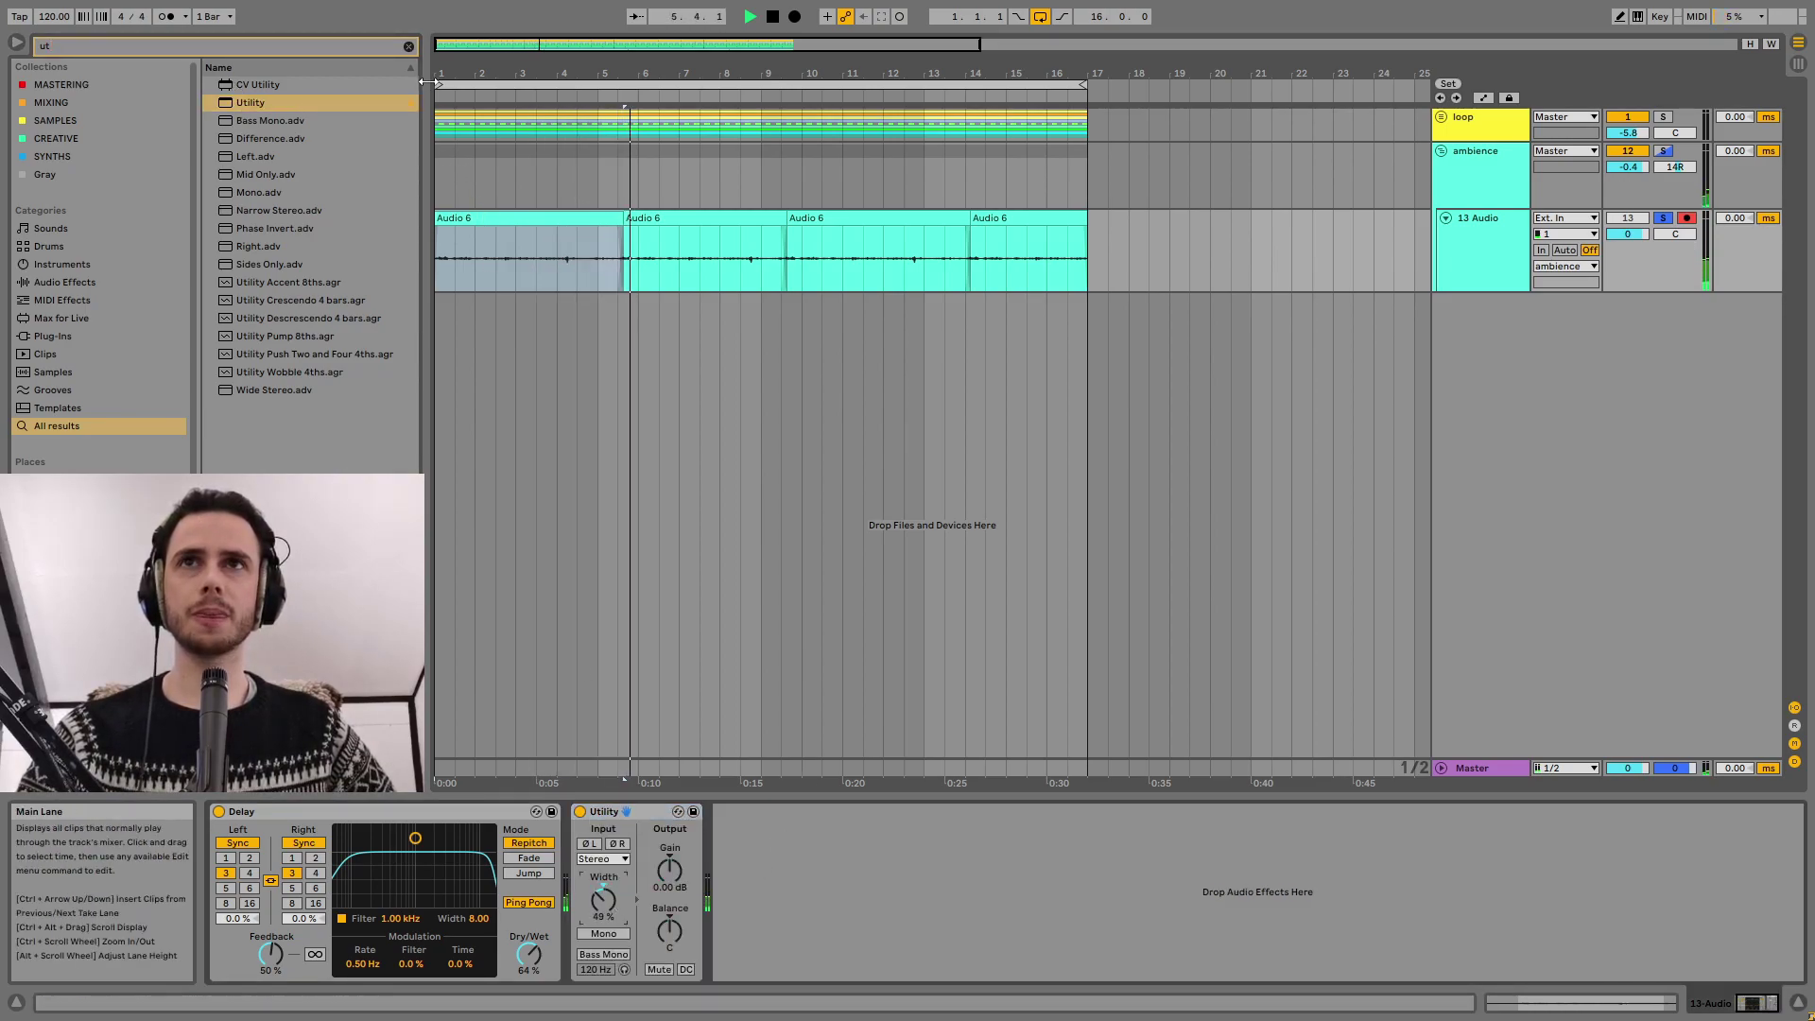
click(409, 45)
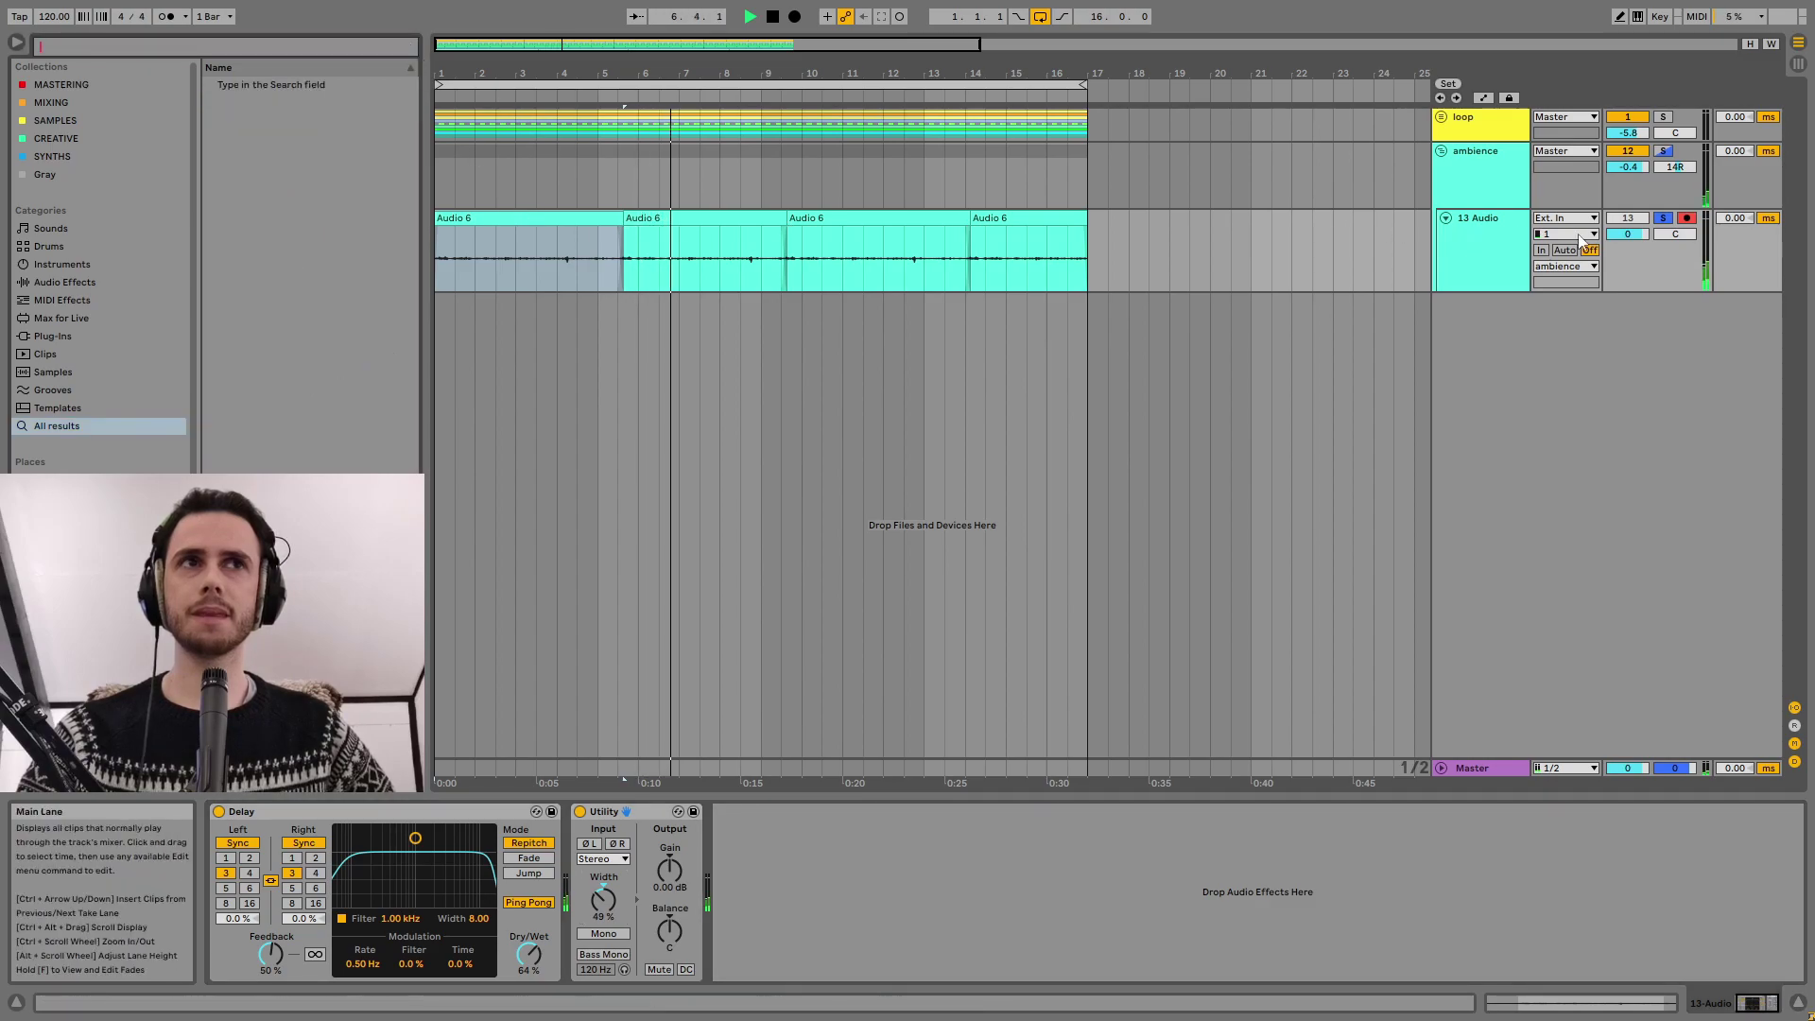
Lower the ambience track's volume to -8.9 dB and unsolo it to hear it in the full mix.
drag(1628, 233, 1628, 257)
key(s)
key(space)
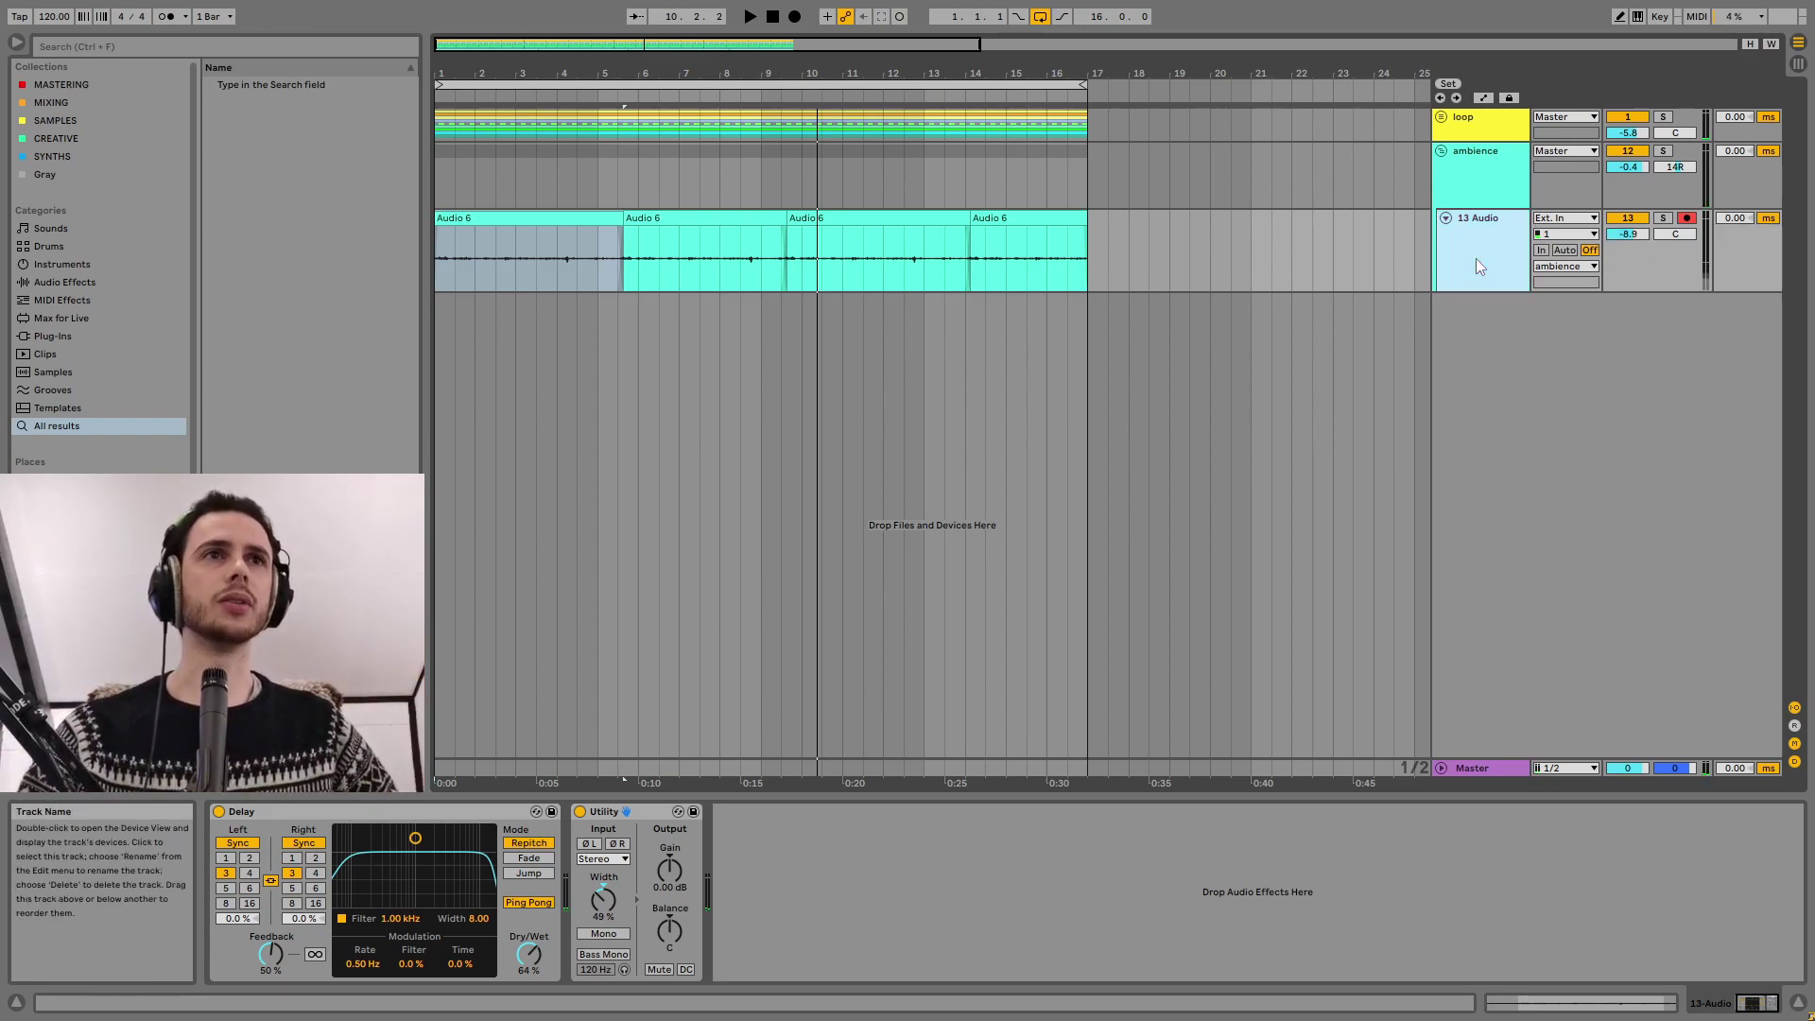
Duplicate the ambience track and clear all clips from the upper, record-armed copy.
key(ctrl+d)
drag(1144, 274, 354, 230)
key(Delete)
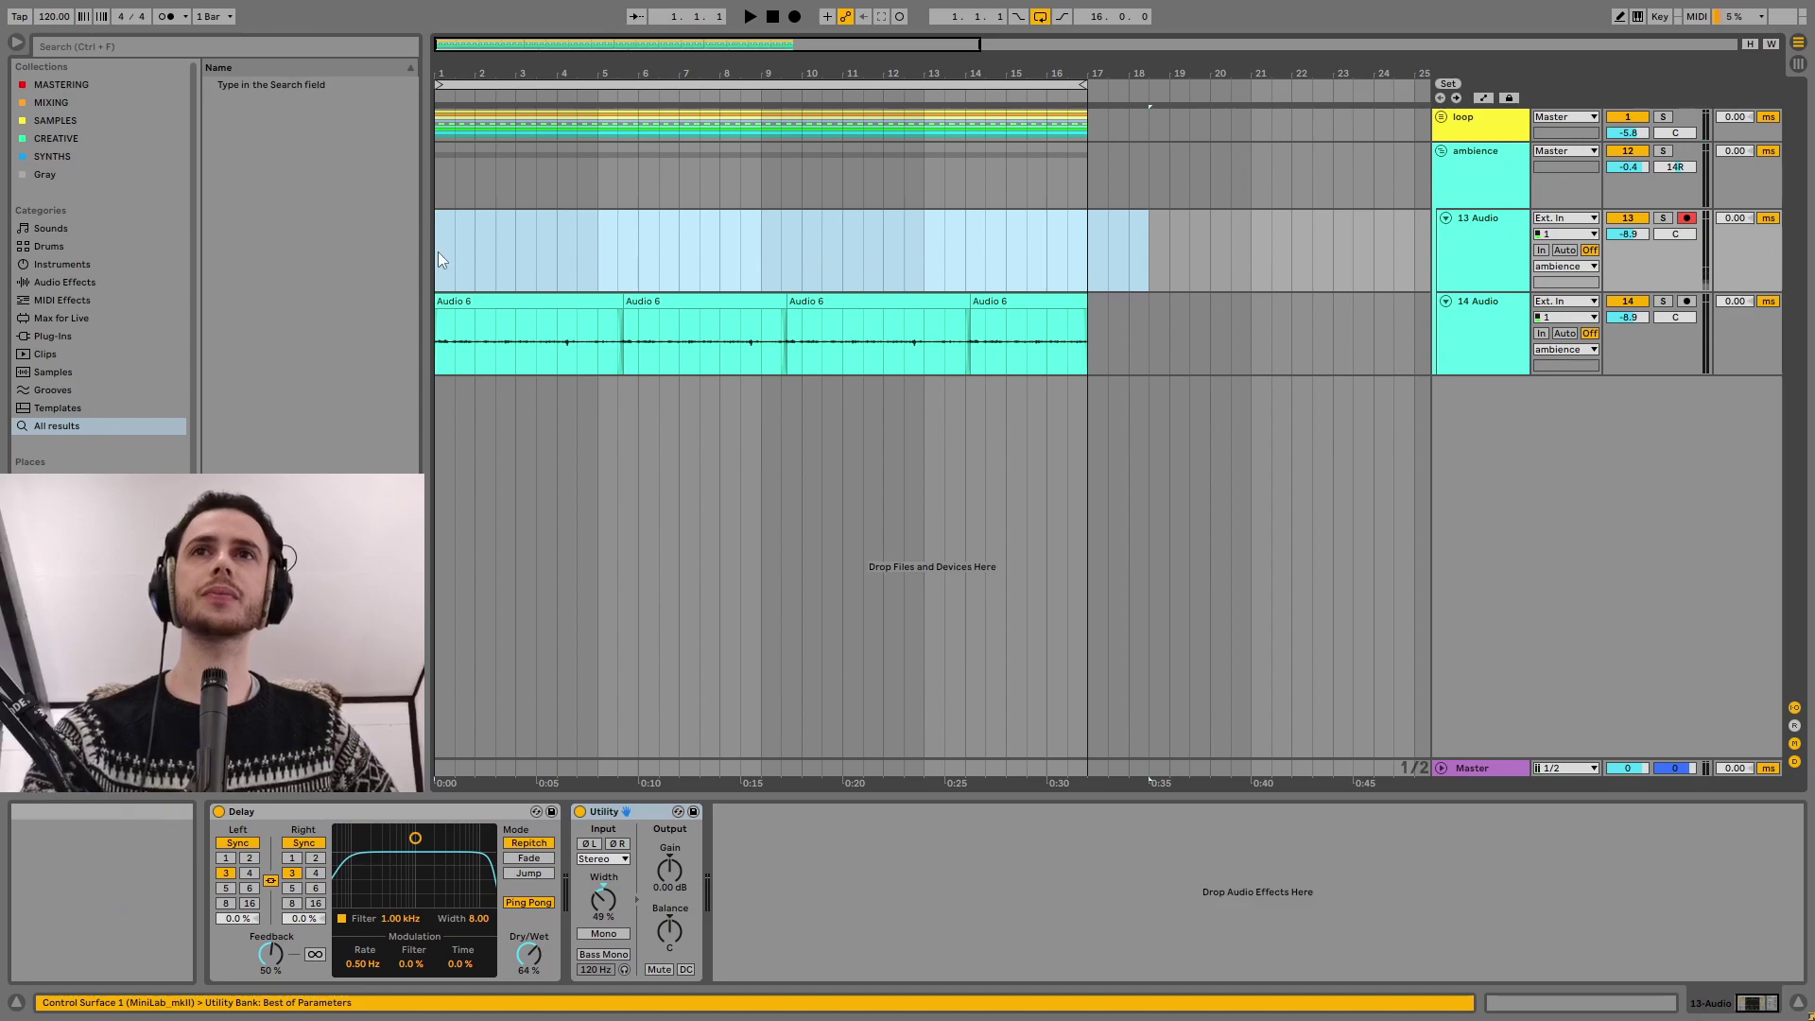
click(436, 251)
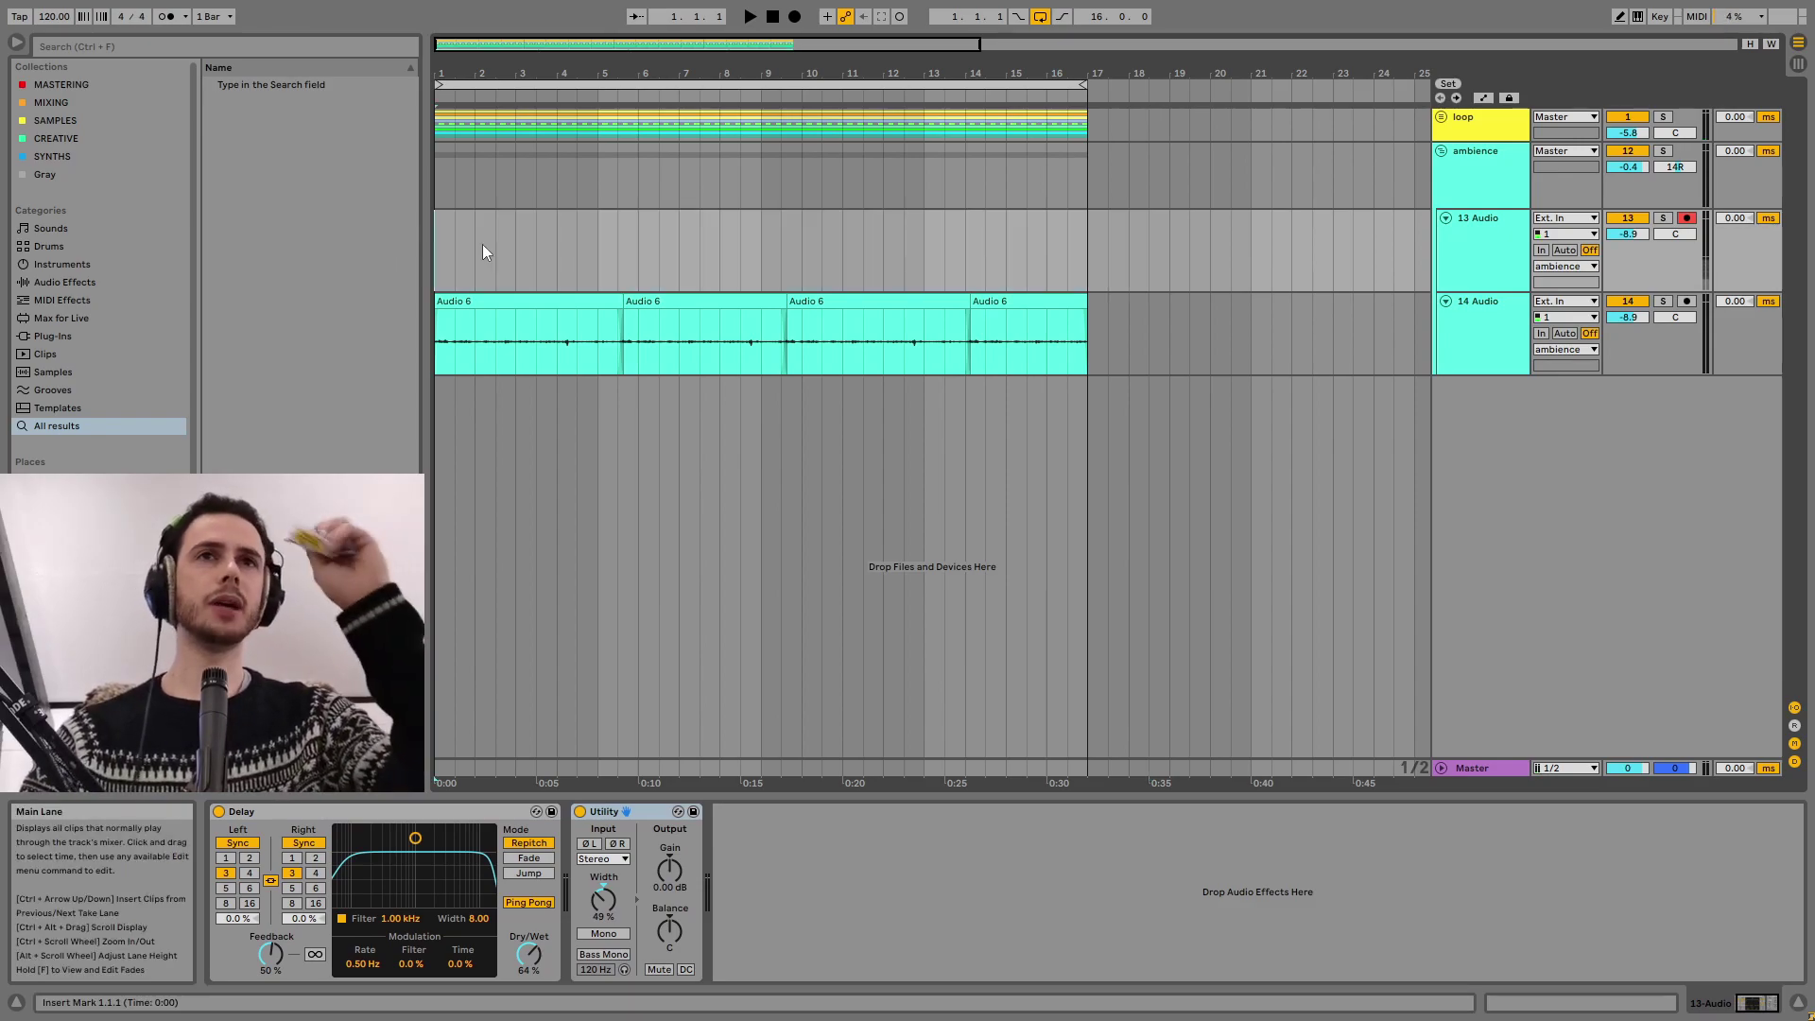
Record a second take on the emptied ambience track from bar 1 and audition it in solo.
click(796, 17)
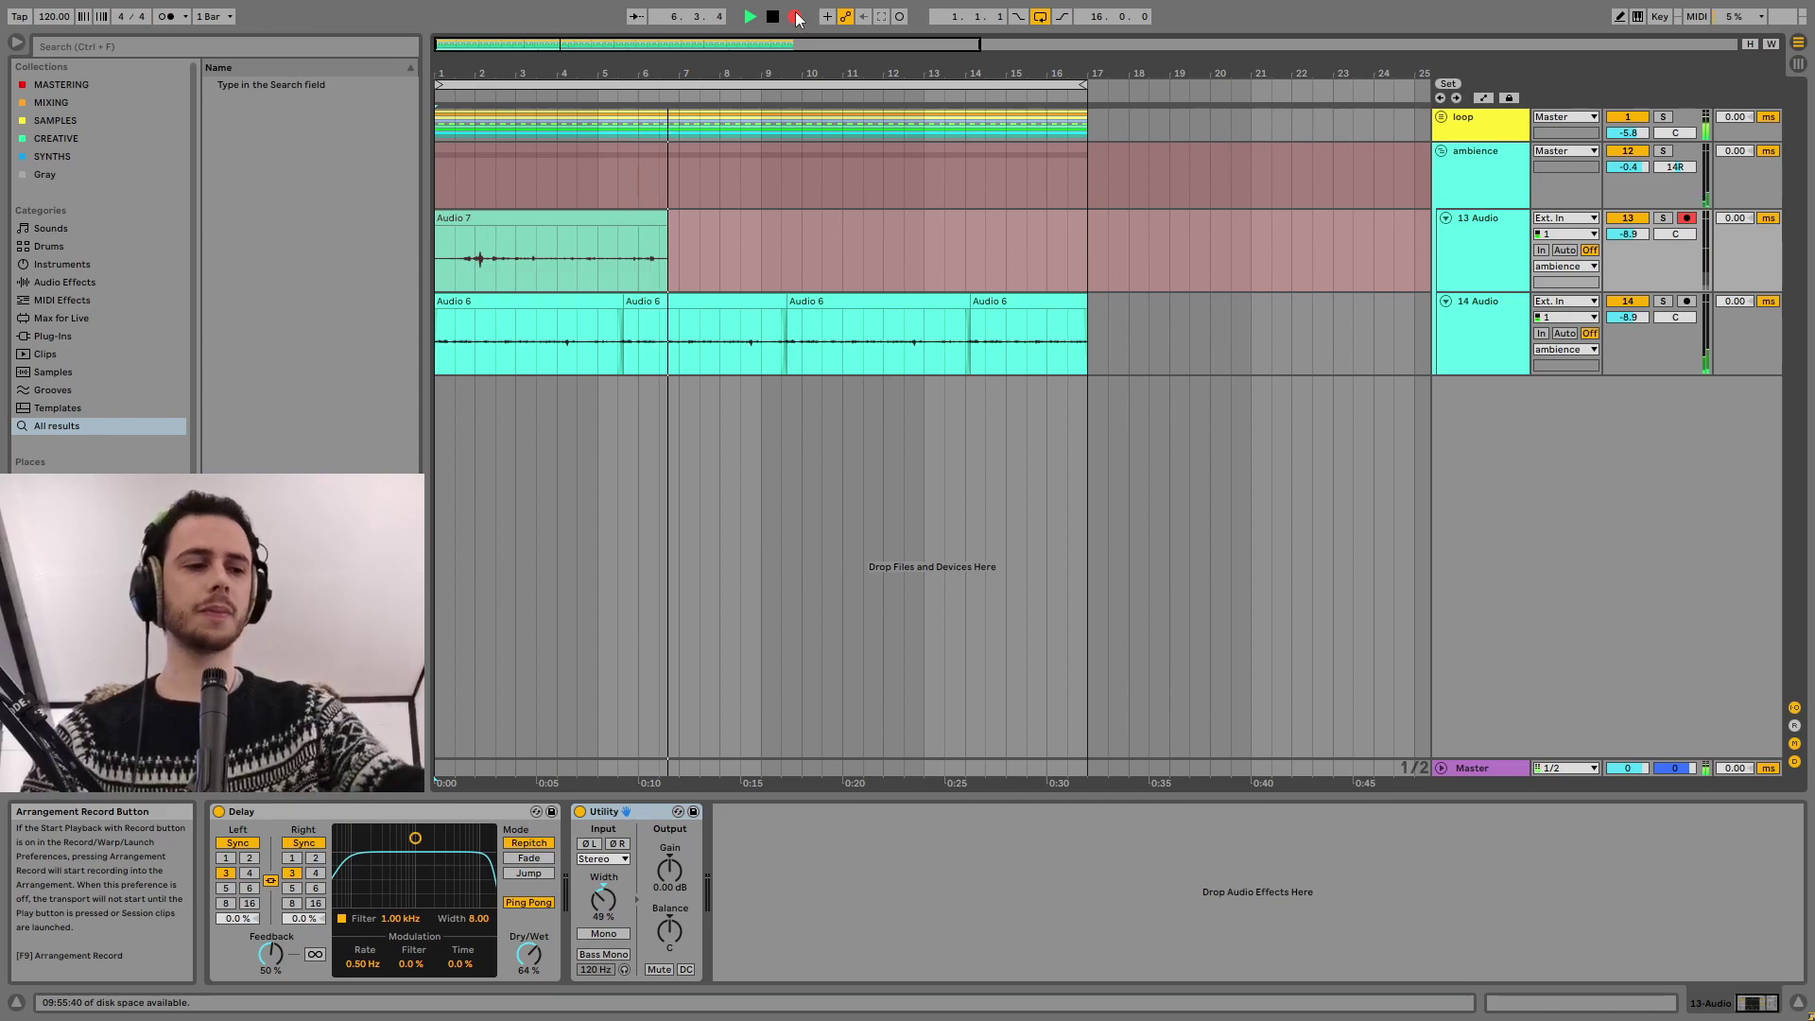
key(space)
drag(479, 73, 628, 213)
key(space)
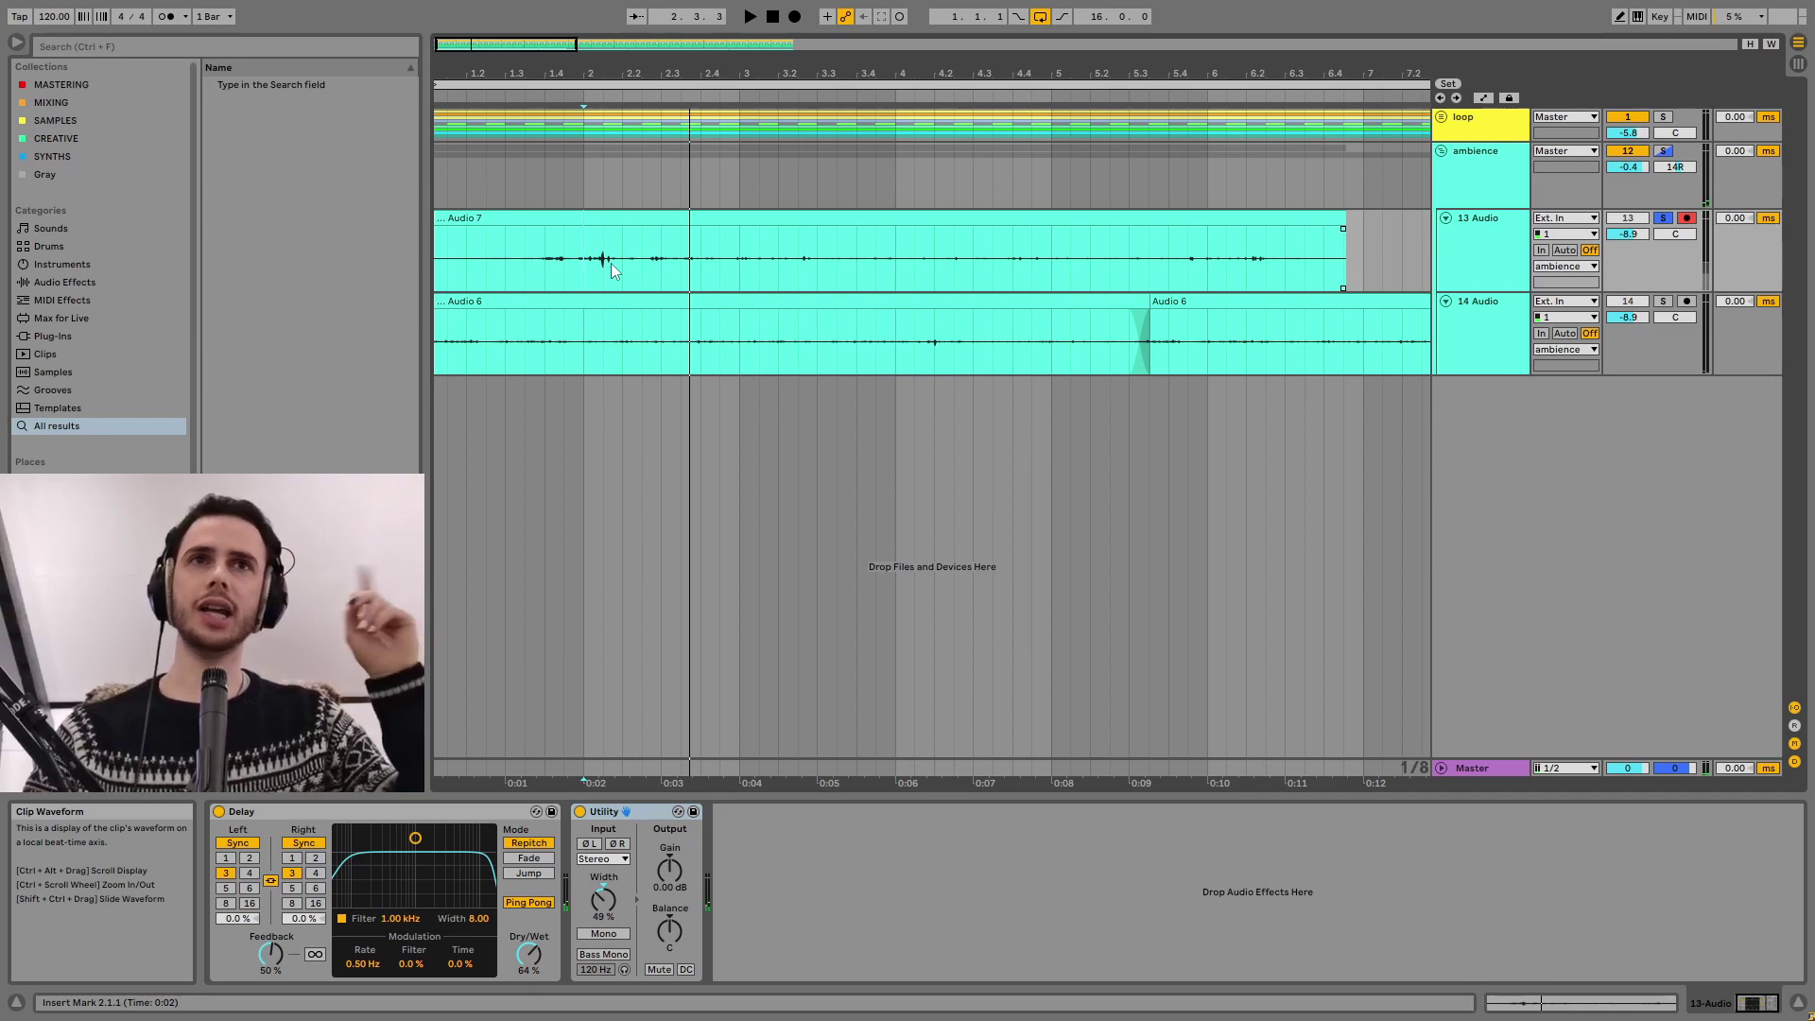
Repeat the opening four bars of the new take from bar 6 to bar 10, crossfading the join.
drag(689, 76, 689, 38)
mouse_move(734, 227)
mouse_down()
mouse_move(665, 218)
mouse_move(742, 239)
mouse_move(703, 232)
mouse_up()
key(ctrl+d)
click(723, 259)
key(ctrl+e)
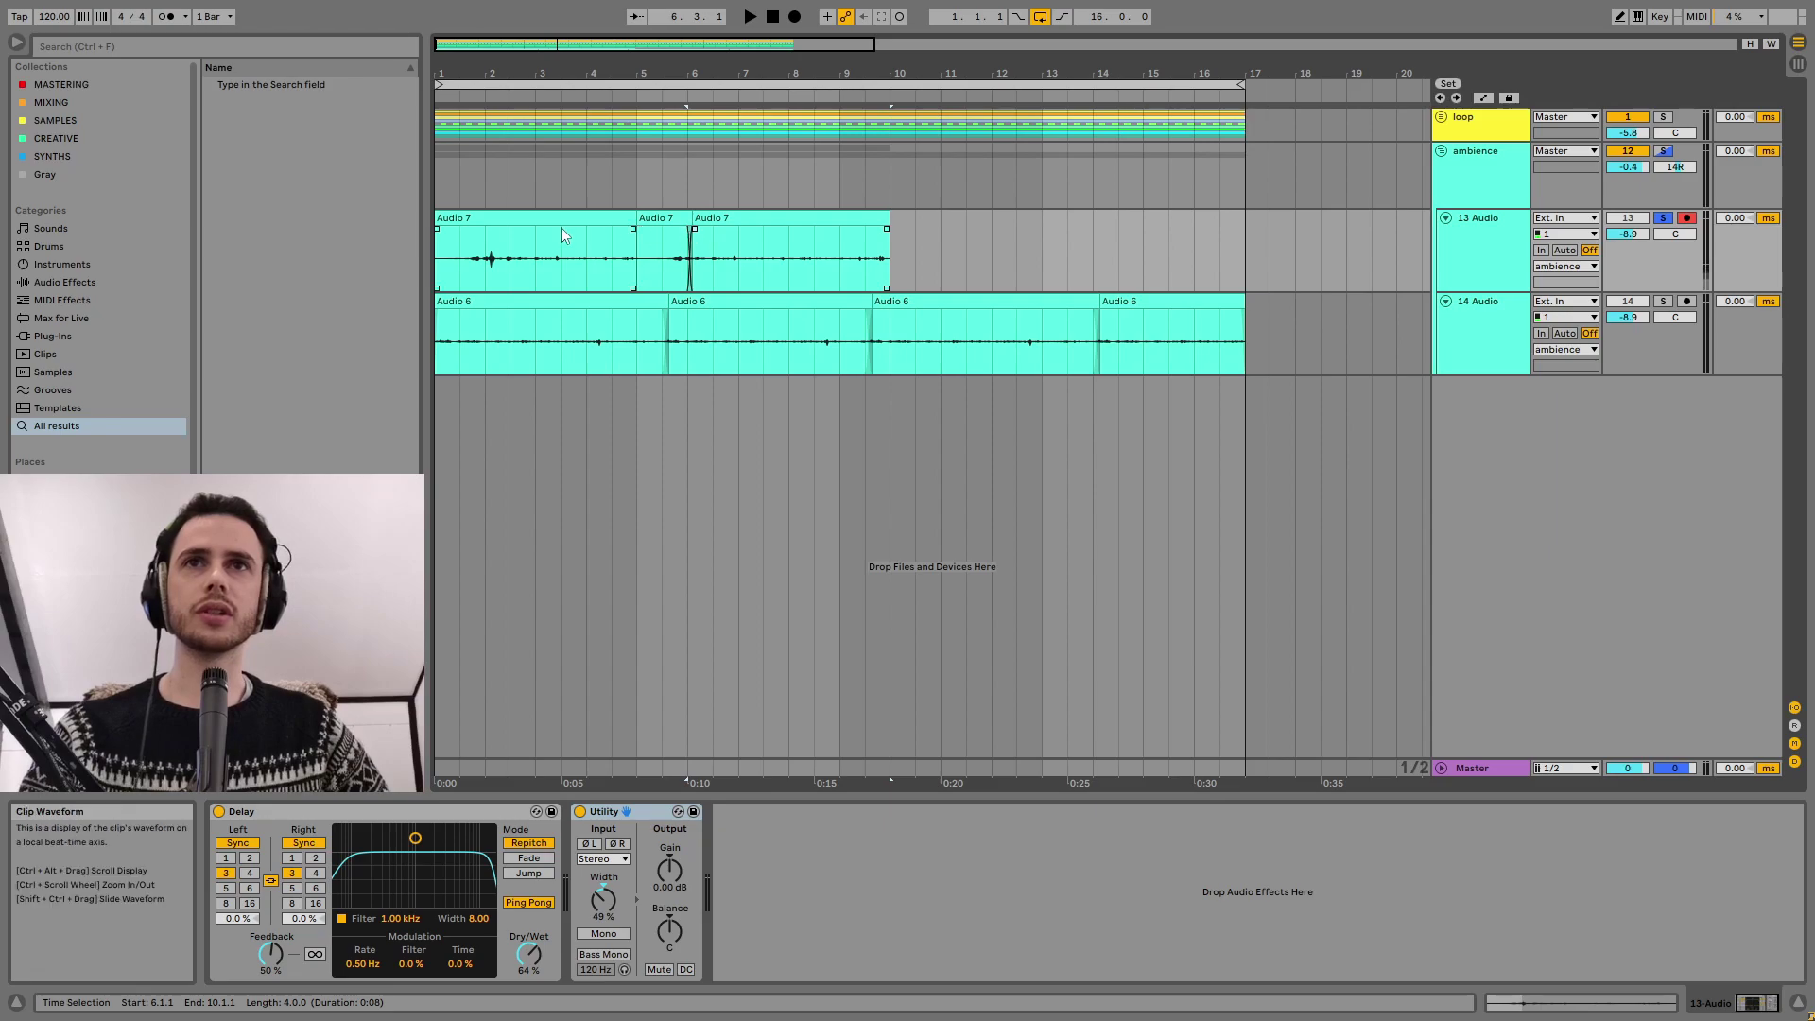
Duplicate the second take's clips with the copy overlapping from about bar 9, and delete the excess past bar 17.
click(565, 236)
shift+click(814, 219)
key(ctrl+d)
drag(887, 227, 826, 238)
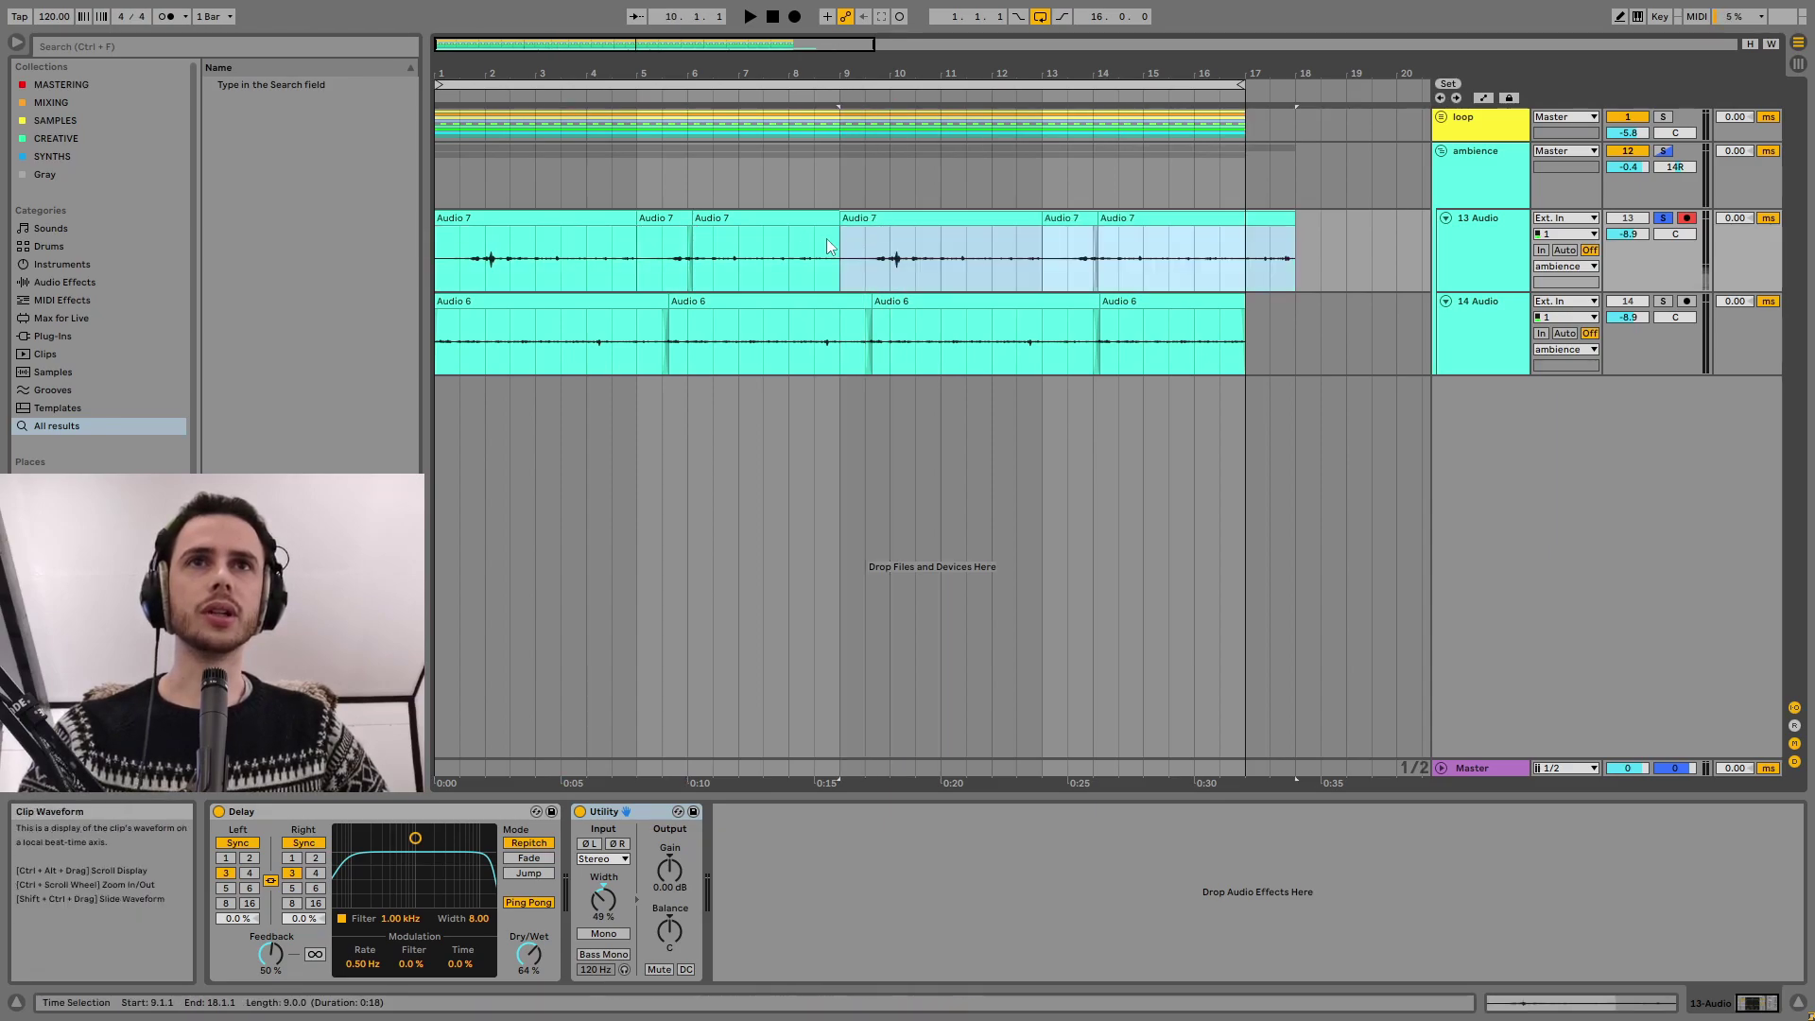
drag(1290, 250, 1257, 242)
key(ctrl+e)
key(Delete)
Audition the second take, split off its silent opening, and shift the remaining clips half a bar earlier.
click(536, 215)
key(space)
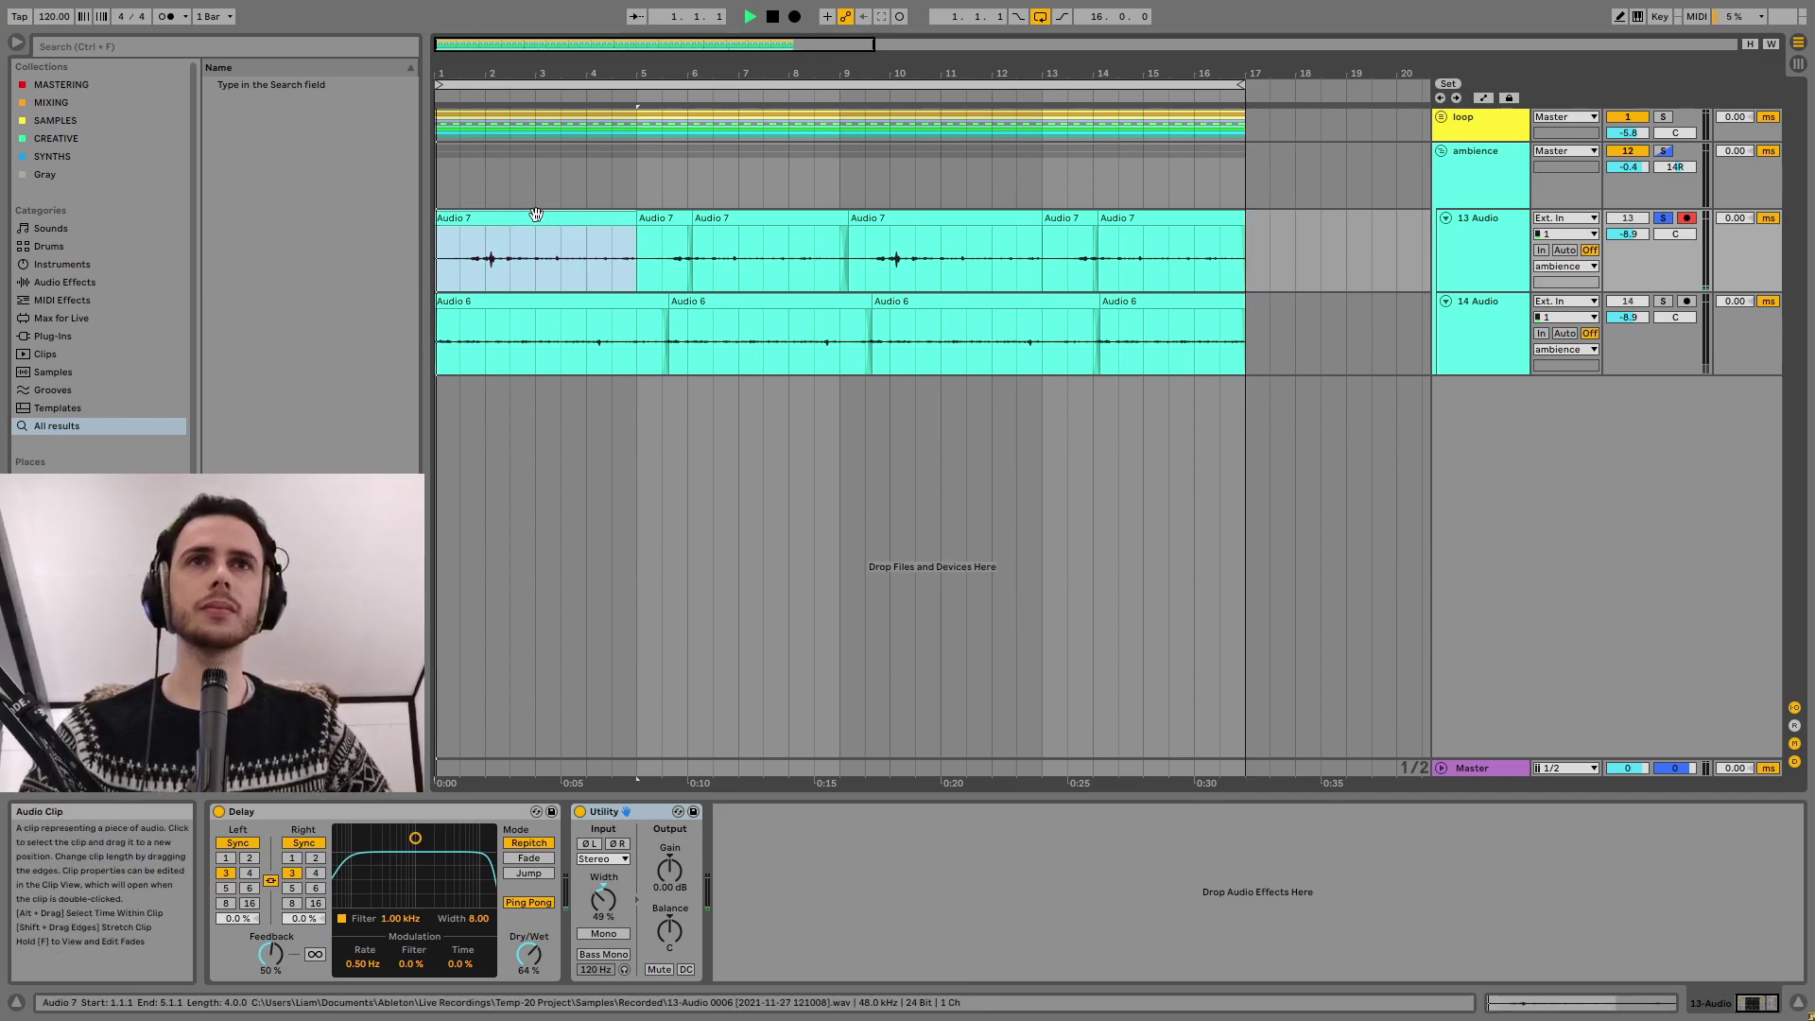
key(space)
click(469, 256)
key(ctrl+e)
click(515, 221)
shift+click(1182, 218)
drag(1184, 218, 1160, 219)
Extend the last clip of the second take to bar 17 and play it back.
click(1215, 222)
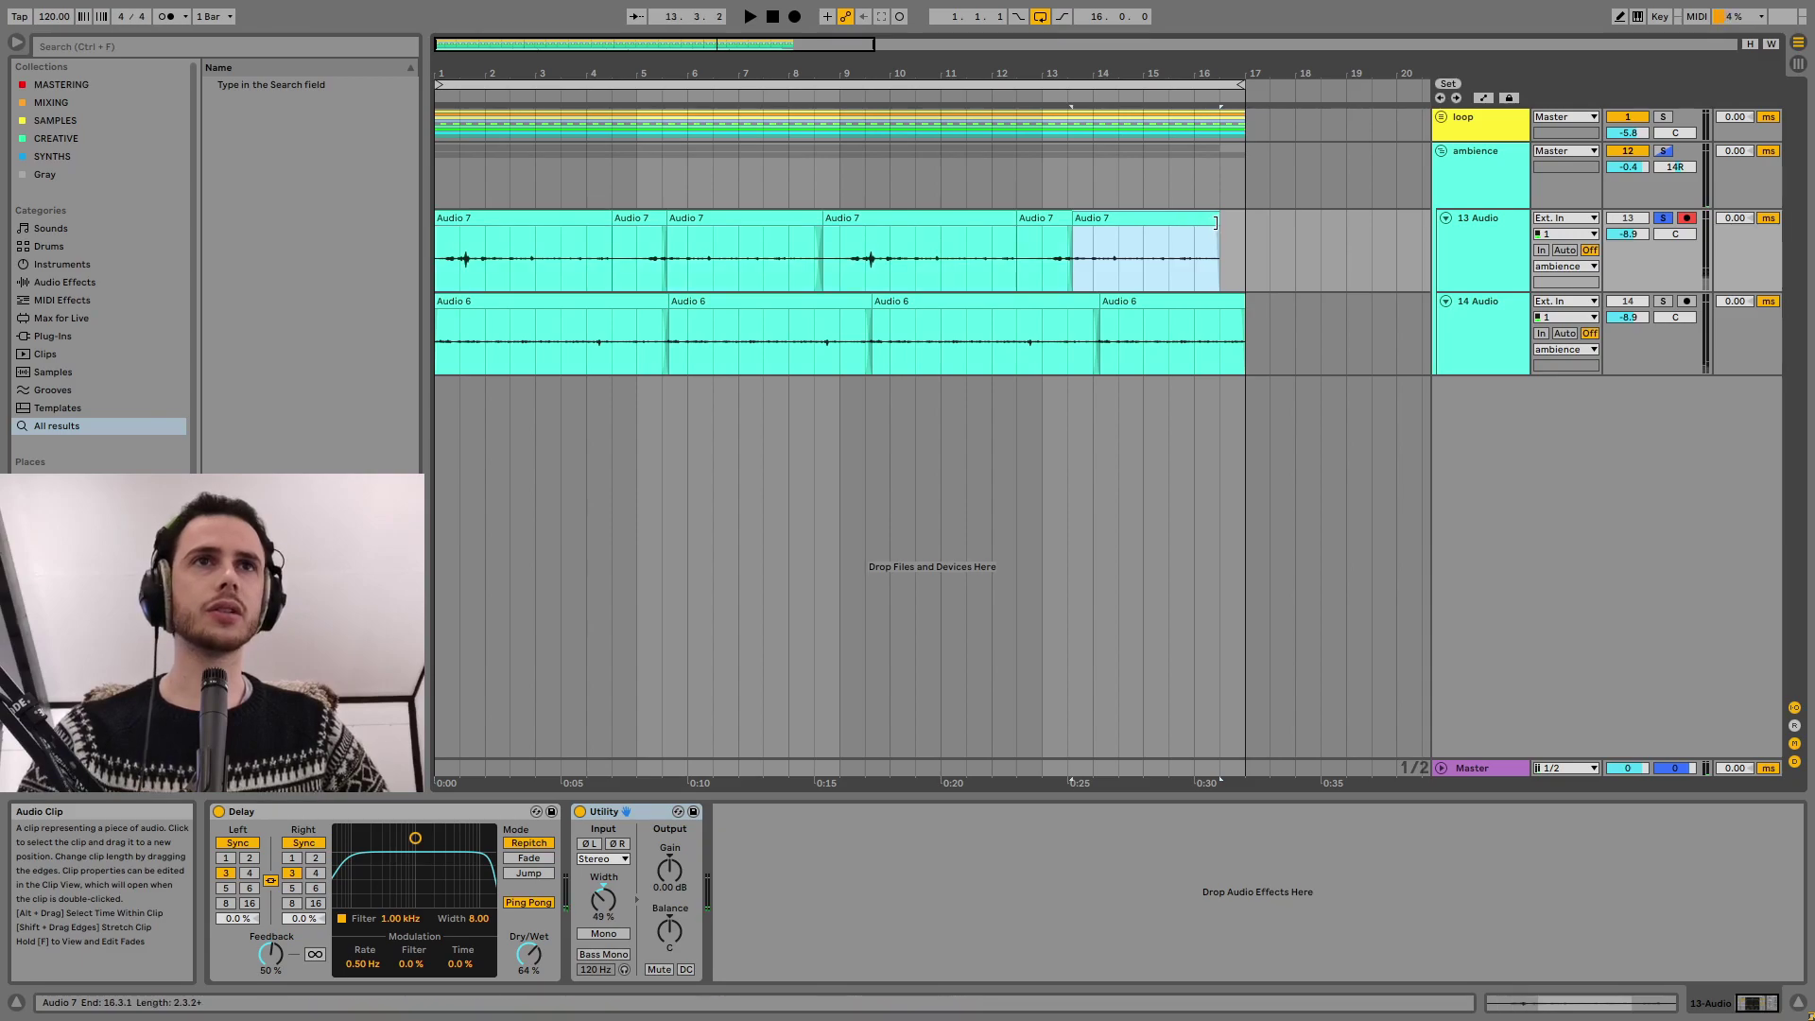
key(space)
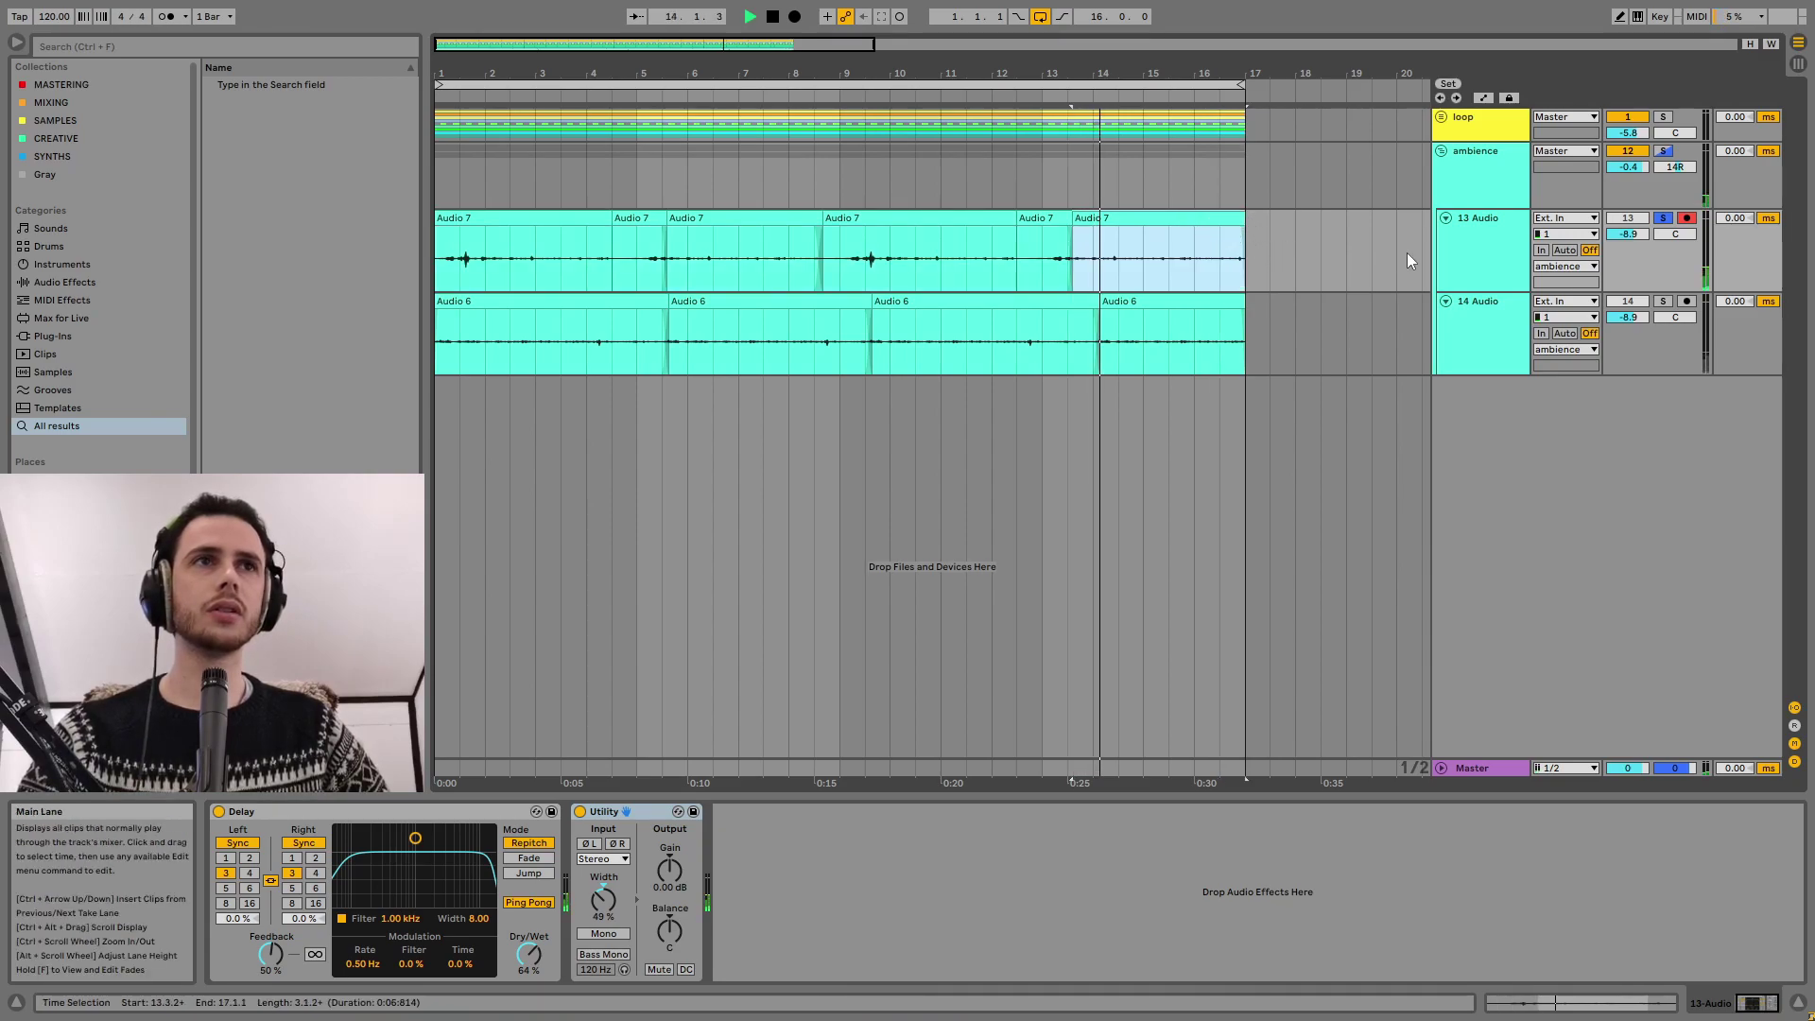
key(space)
Add an Overdrive after the Utility on the second-take track, with Drive 77%, Tone 24% and Dry/Wet 77%.
click(195, 40)
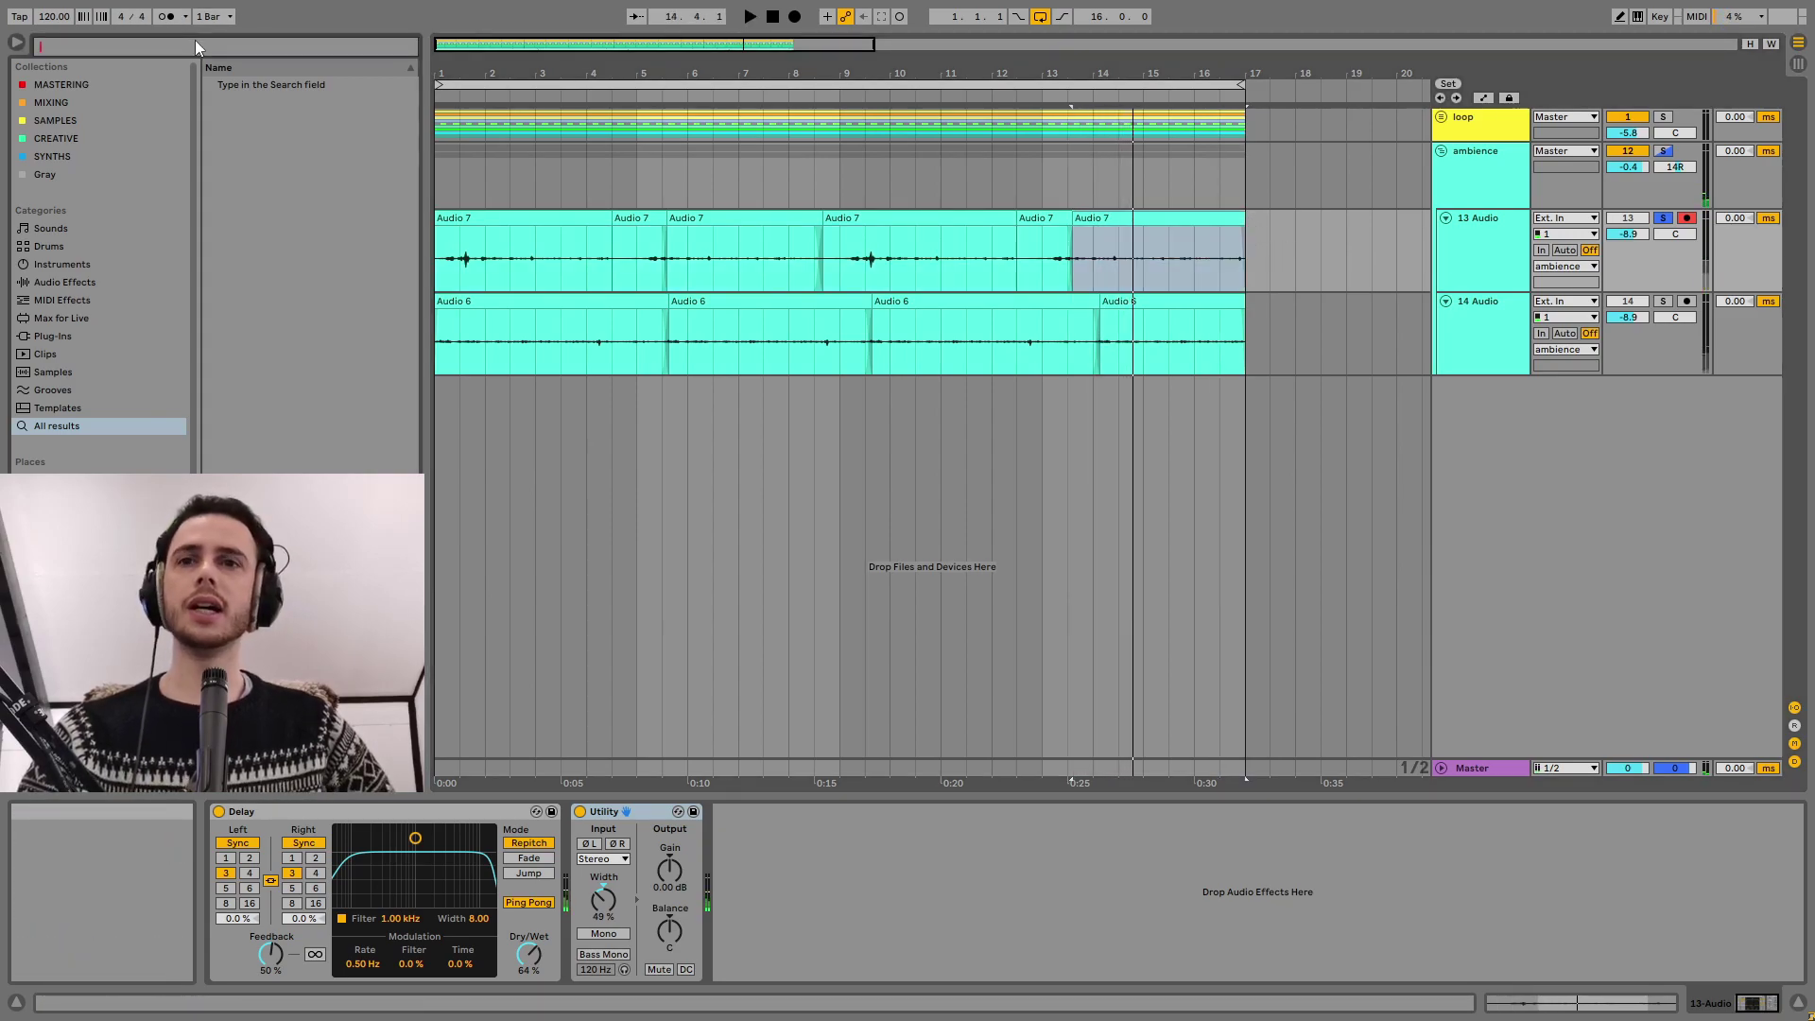
text(amp)
key(ctrl+a)
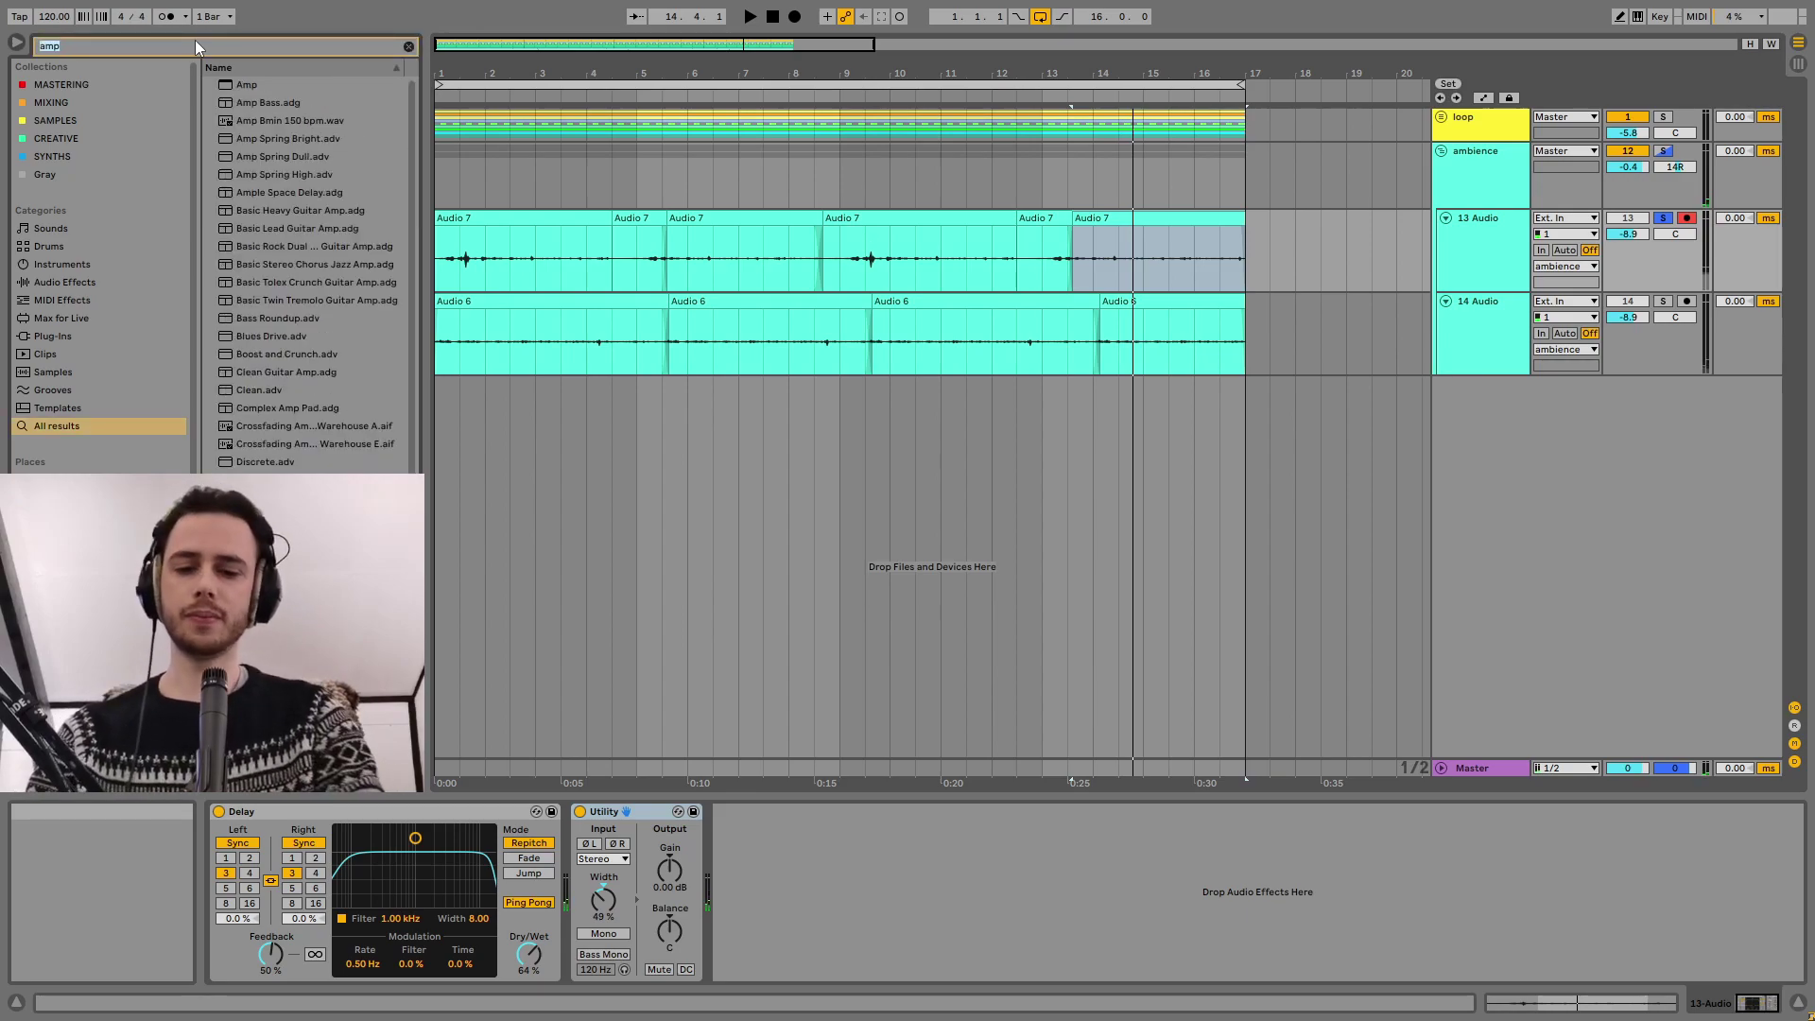
text(over)
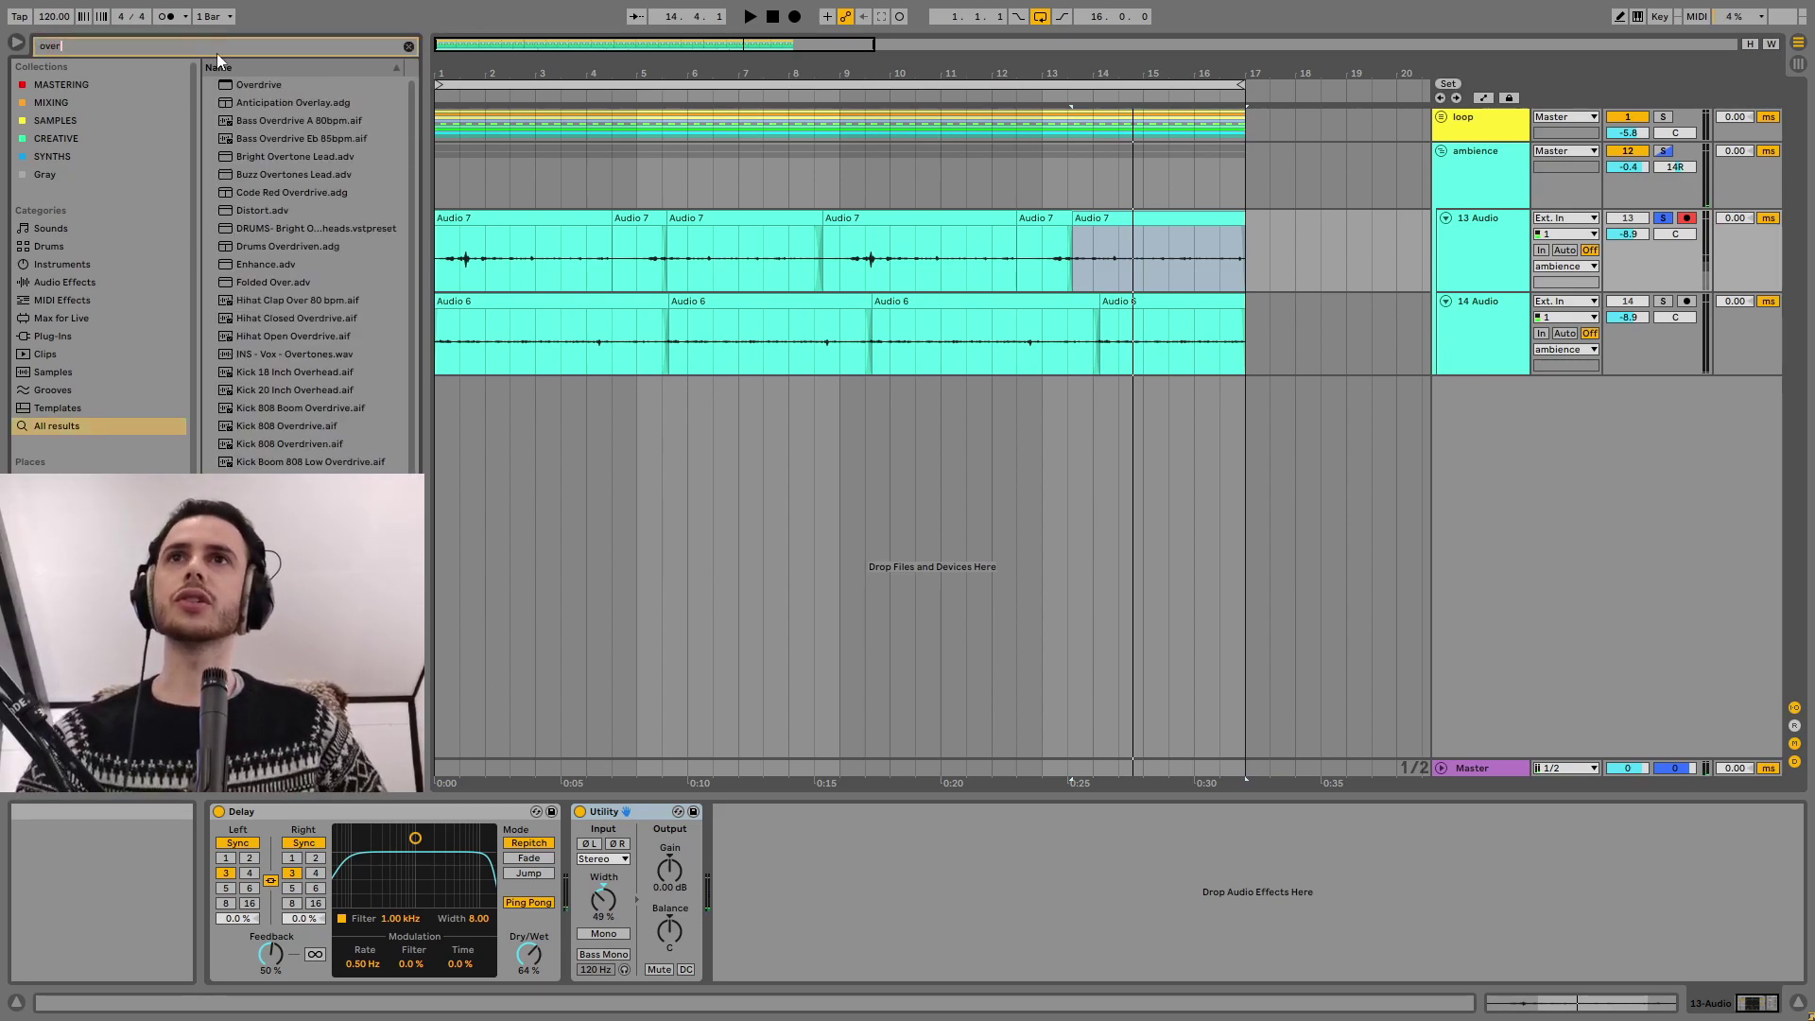
drag(648, 289, 649, 289)
key(space)
mouse_move(802, 969)
mouse_down()
mouse_move(803, 944)
mouse_move(742, 890)
mouse_move(789, 955)
mouse_move(790, 938)
mouse_move(790, 988)
mouse_up()
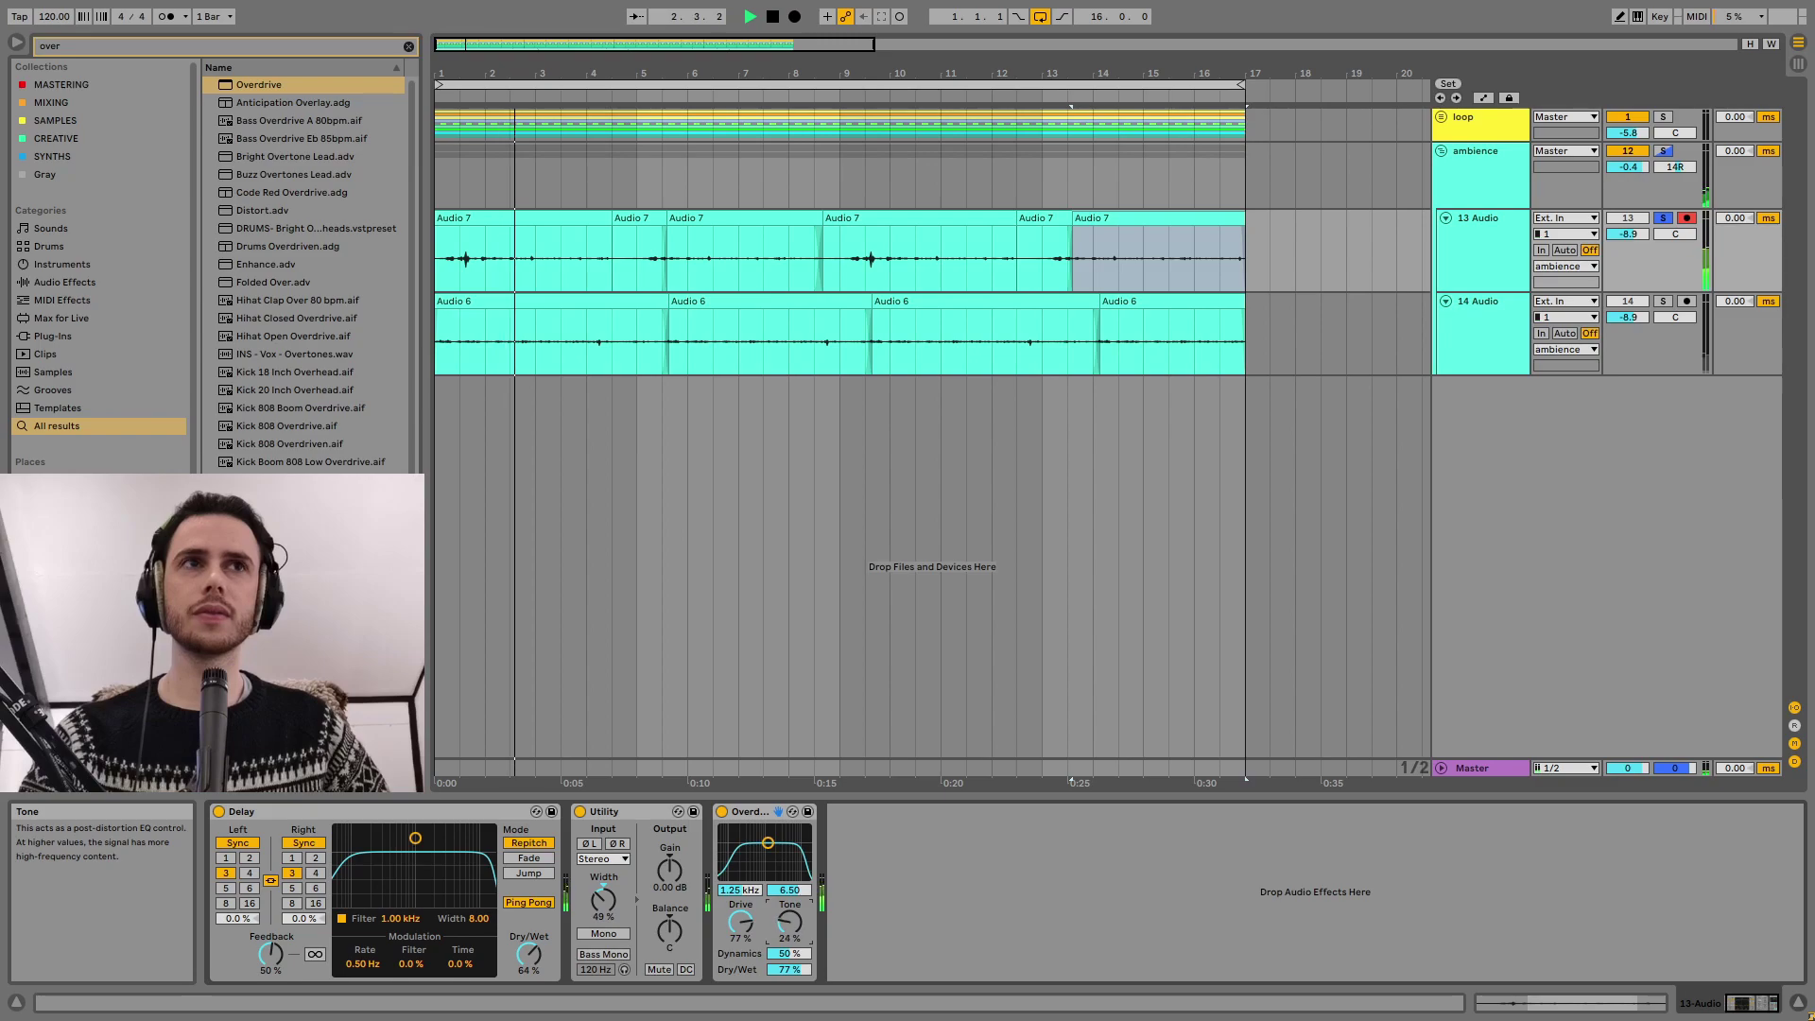
Stop playback, unsolo the second-take track, and group all the ambience group's effects into one Audio Effect Rack that is switched off.
click(408, 46)
click(447, 181)
key(space)
key(s)
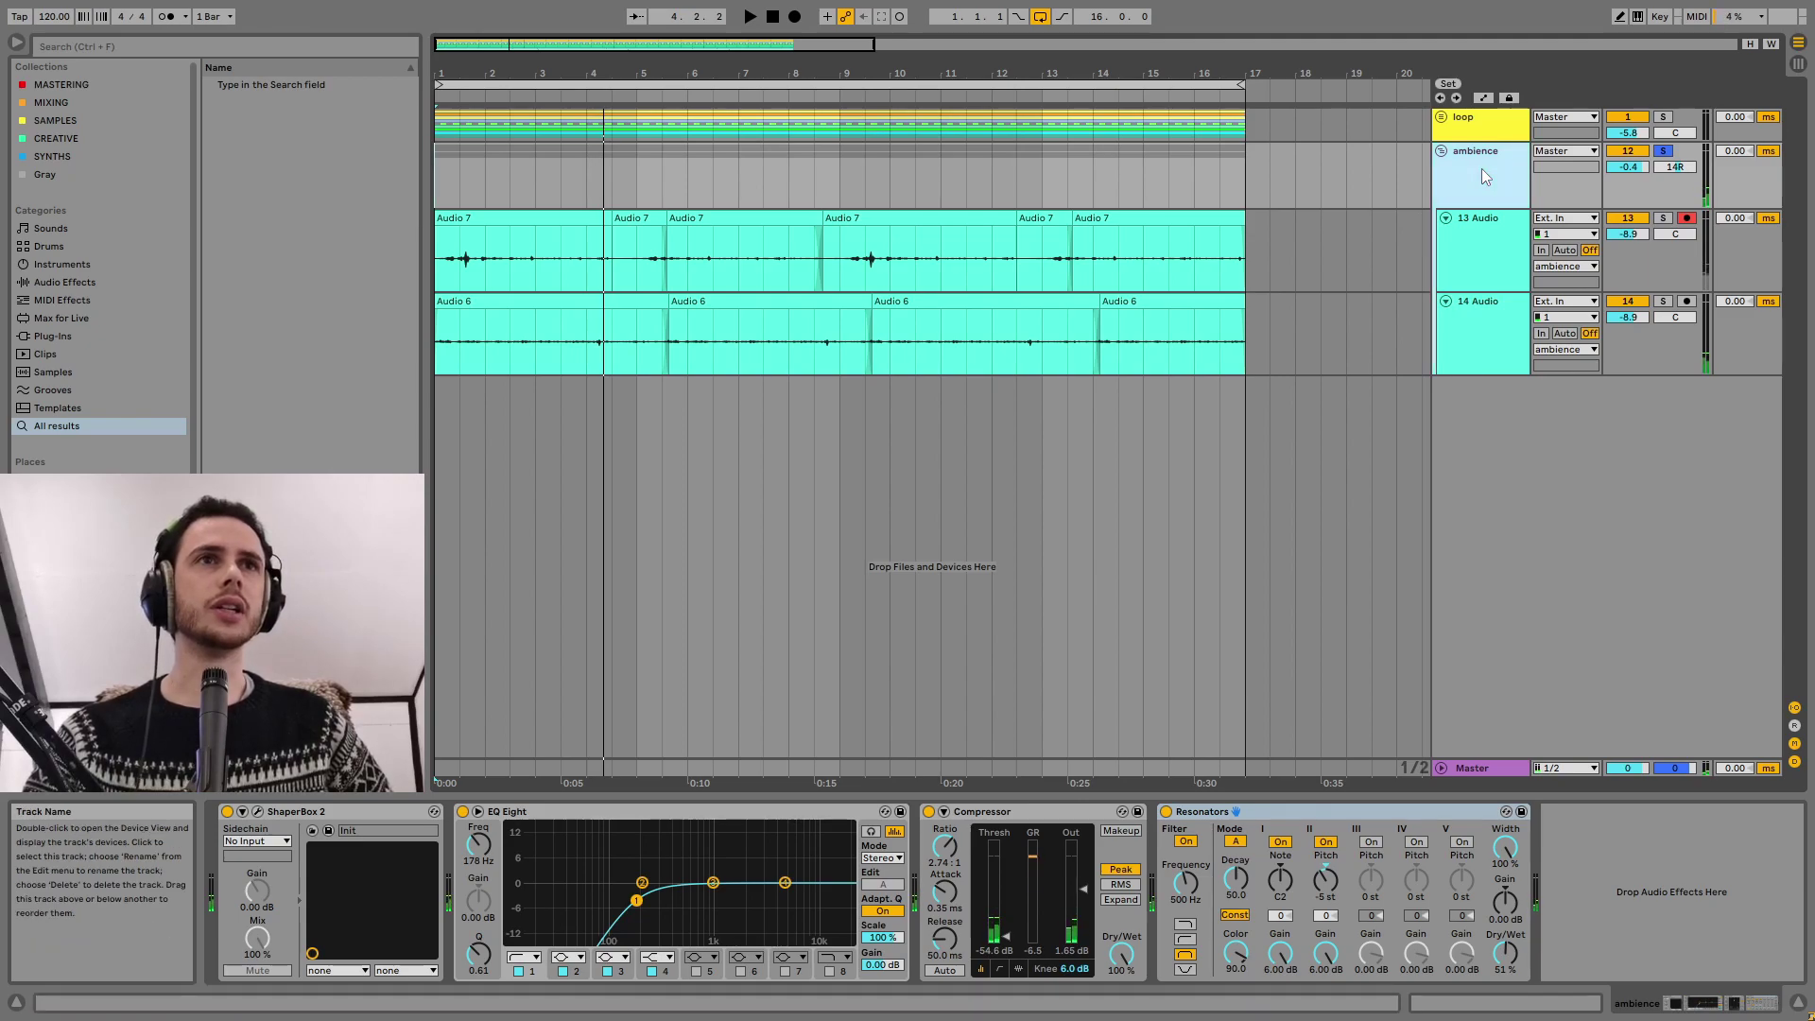
click(327, 813)
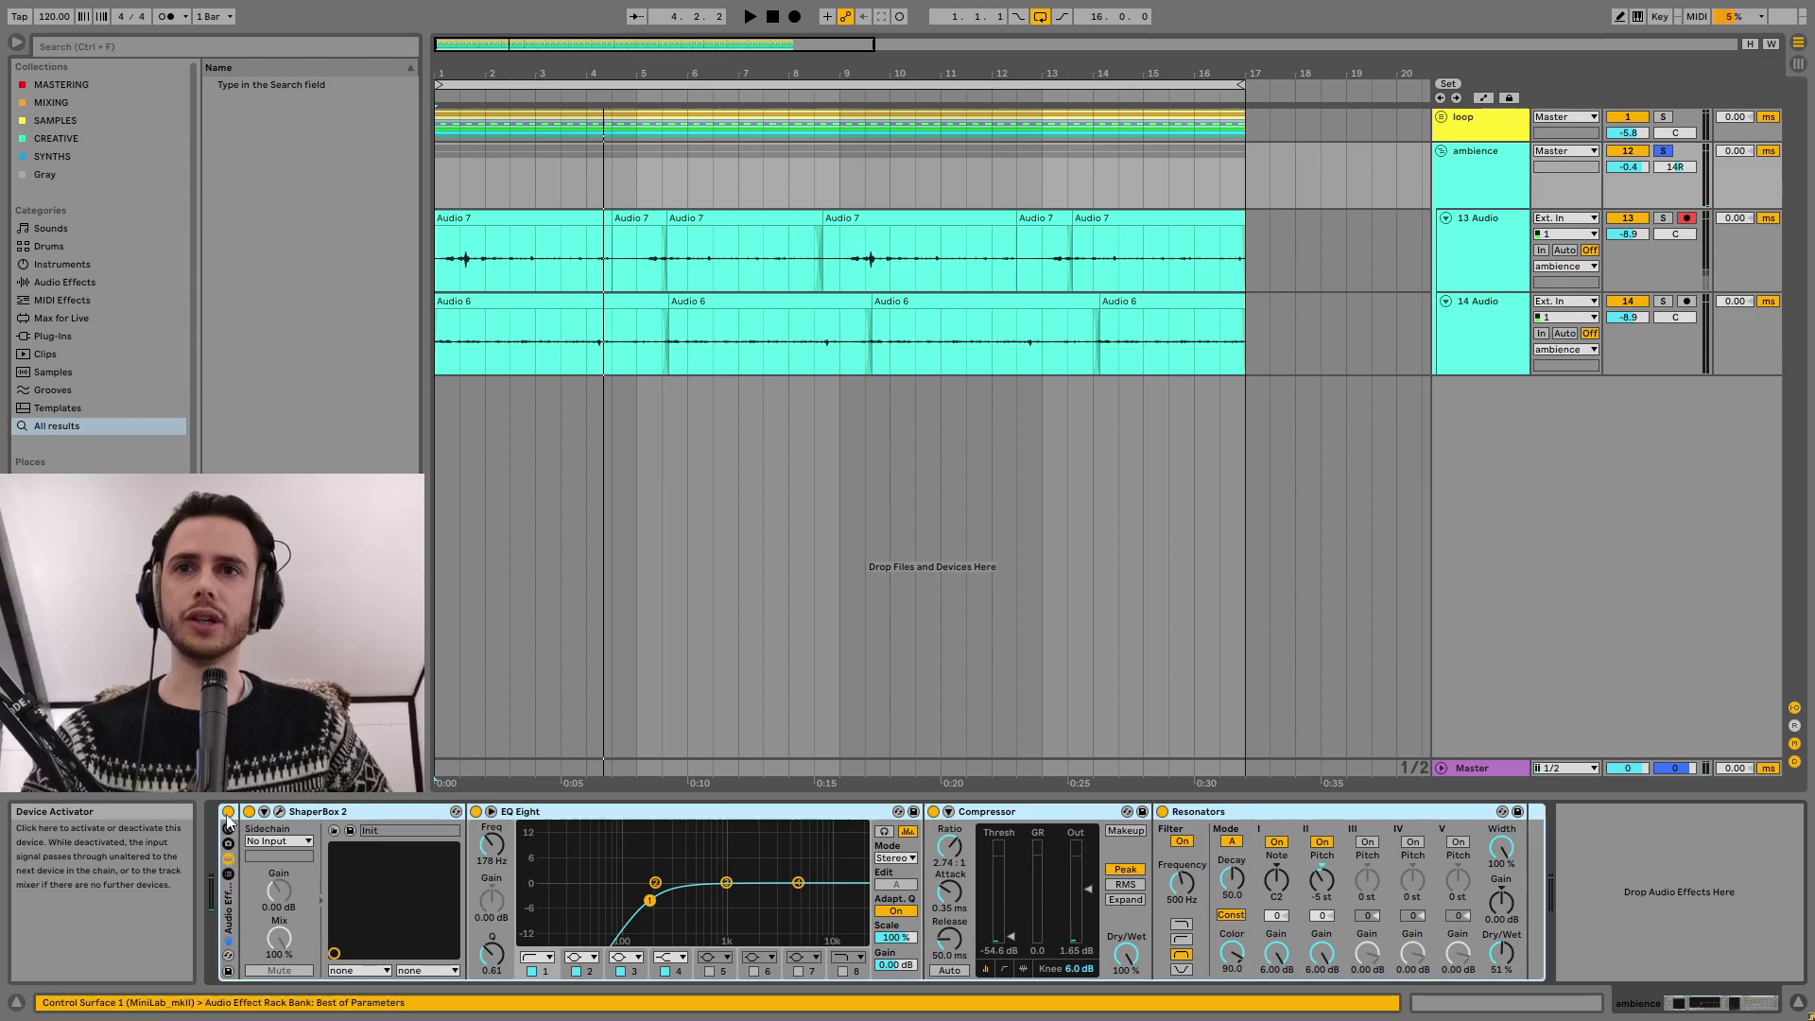
Duplicate the second-take track with its effects and clear all clips from the upper copy.
click(1475, 323)
click(1479, 259)
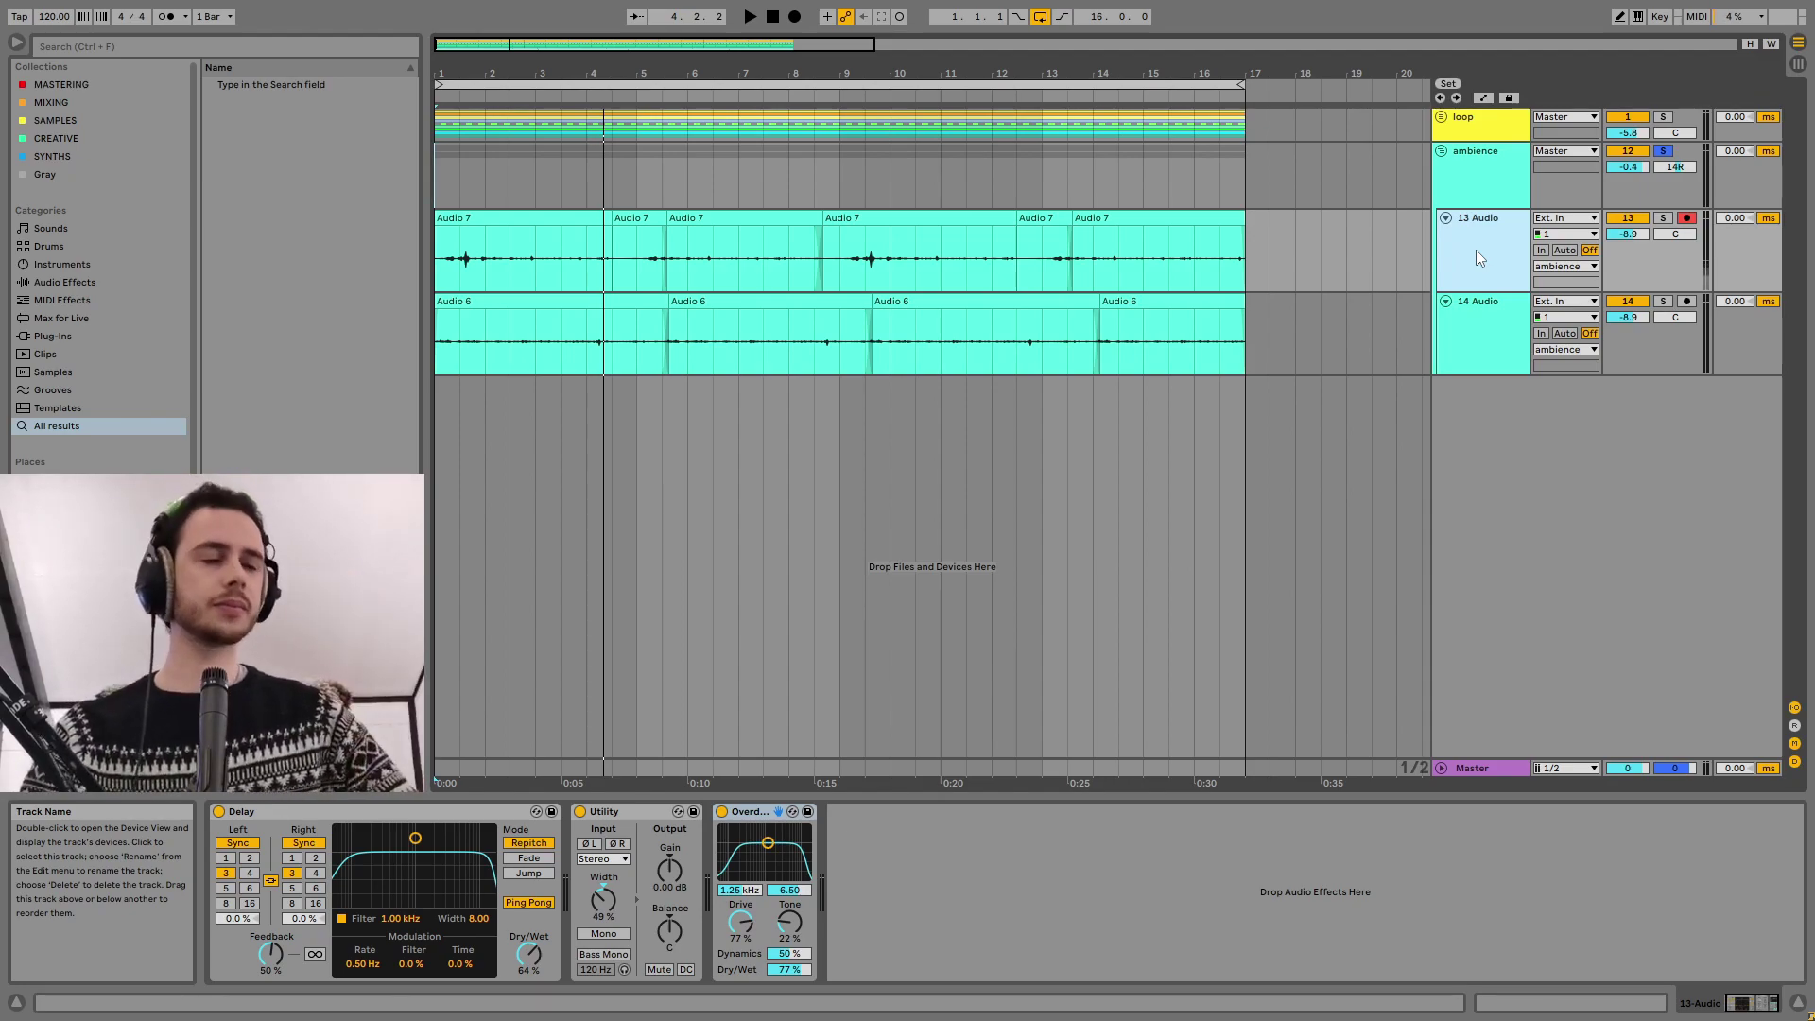
key(ctrl+d)
drag(1304, 263, 335, 240)
key(Delete)
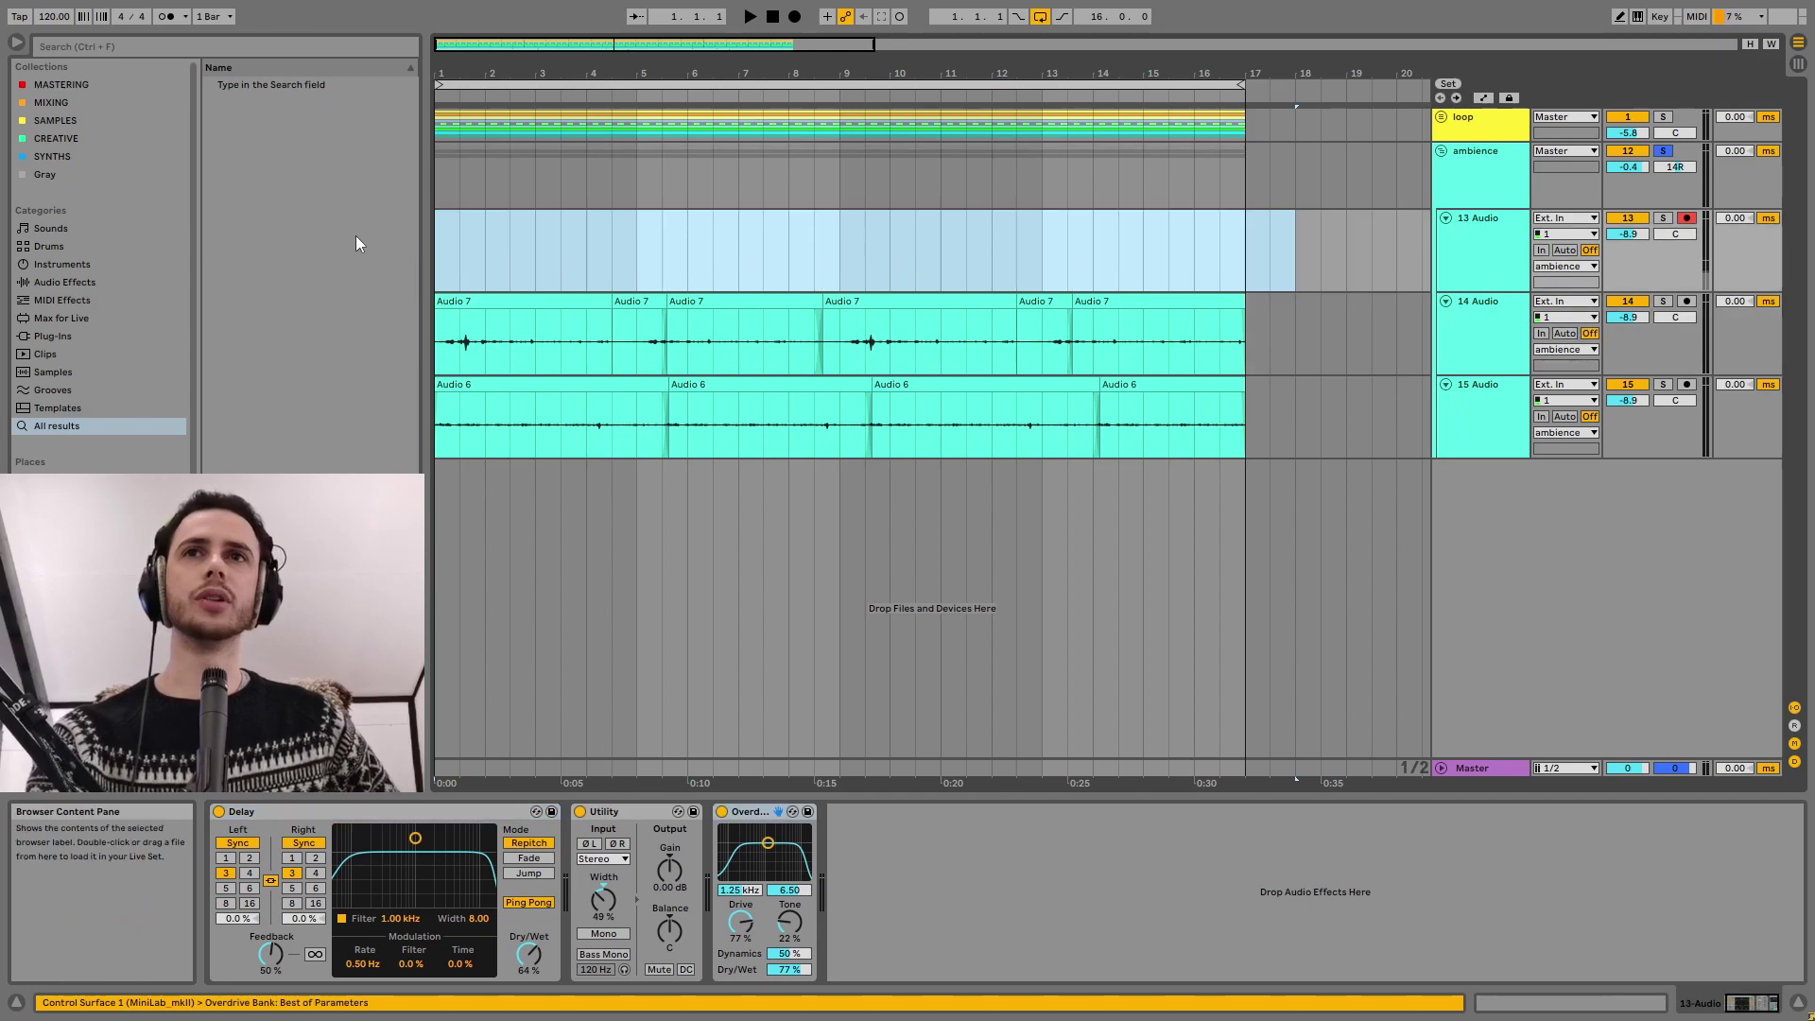
Record a third ambience take on the empty 13 Audio track from bar 1 to about bar 10.
drag(518, 72, 671, 59)
click(771, 22)
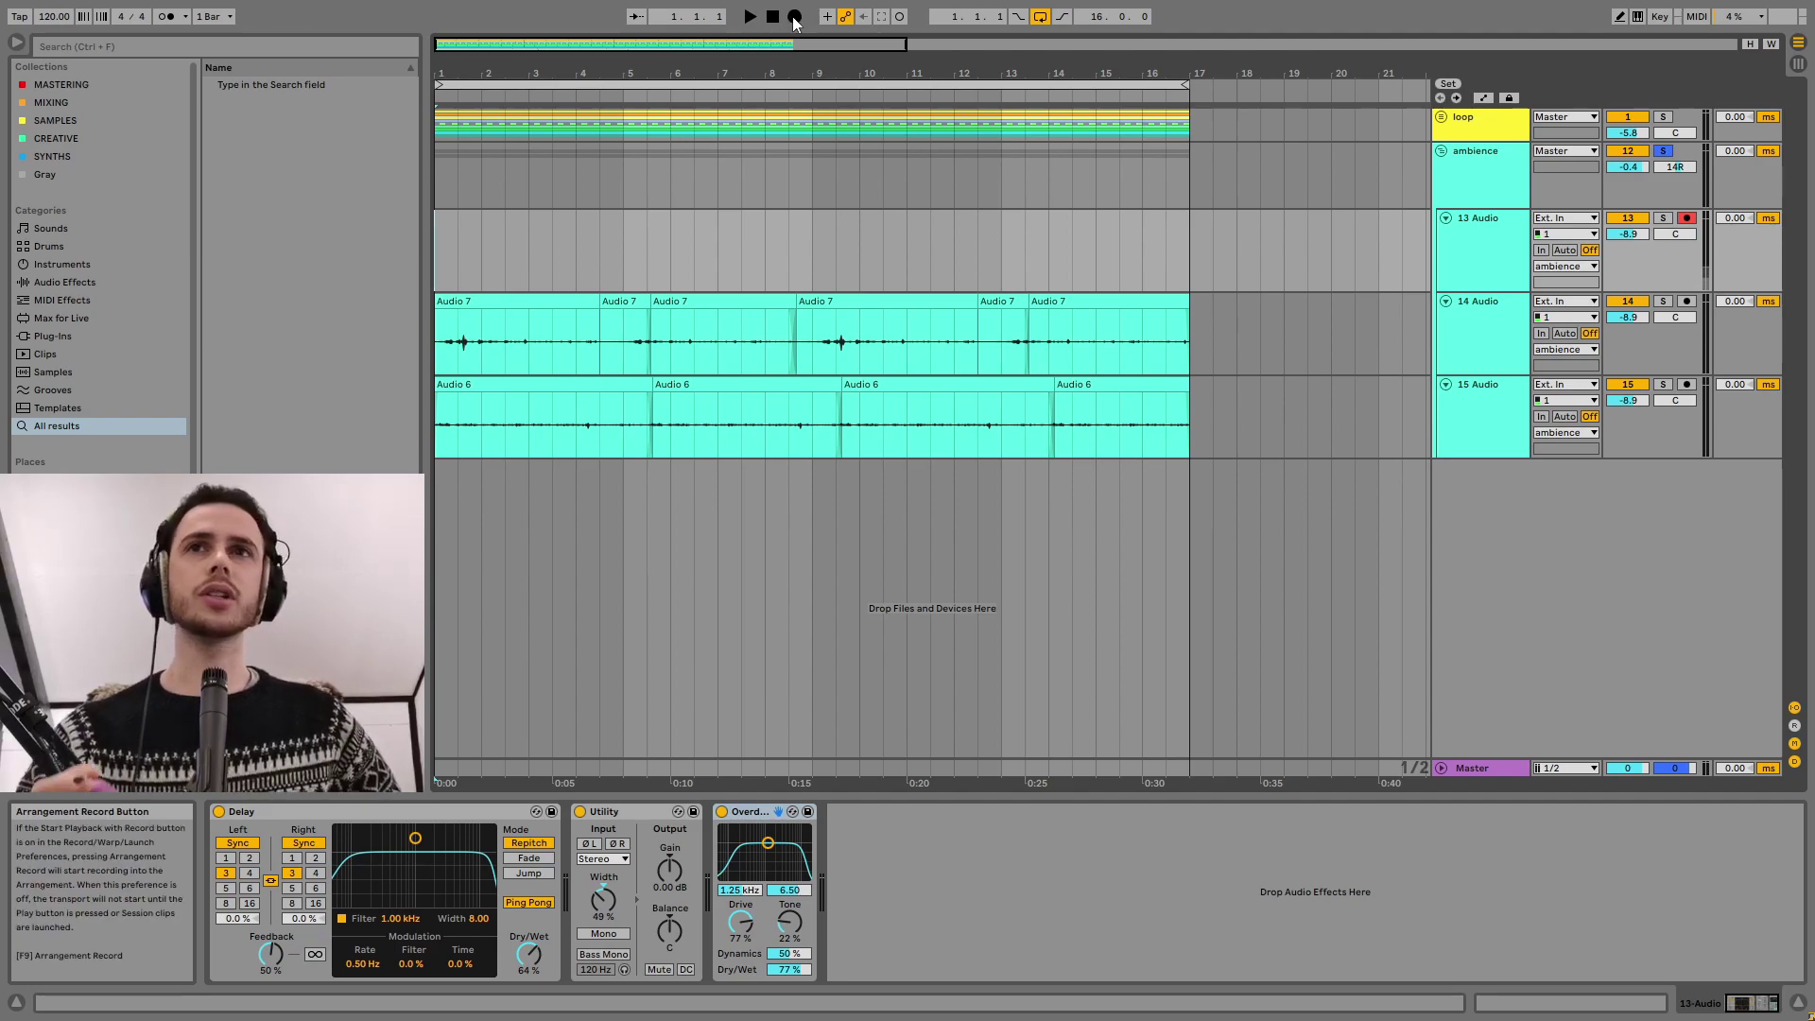
click(794, 17)
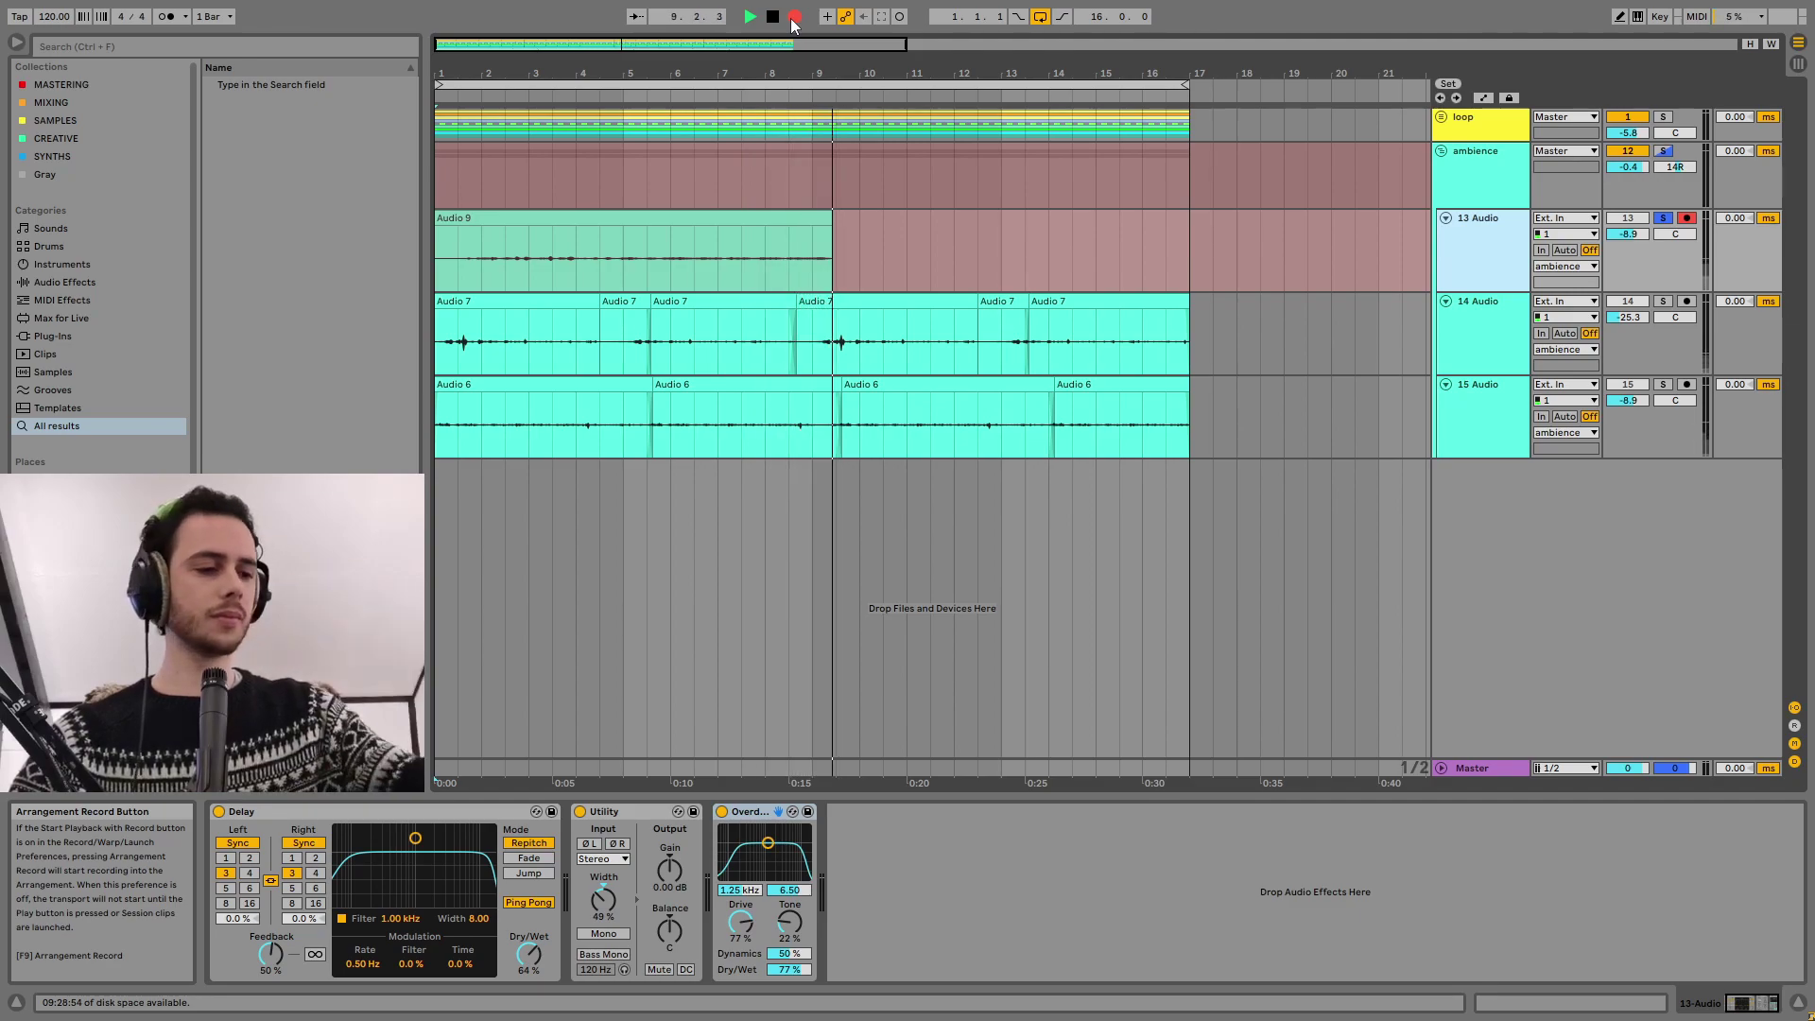
key(space)
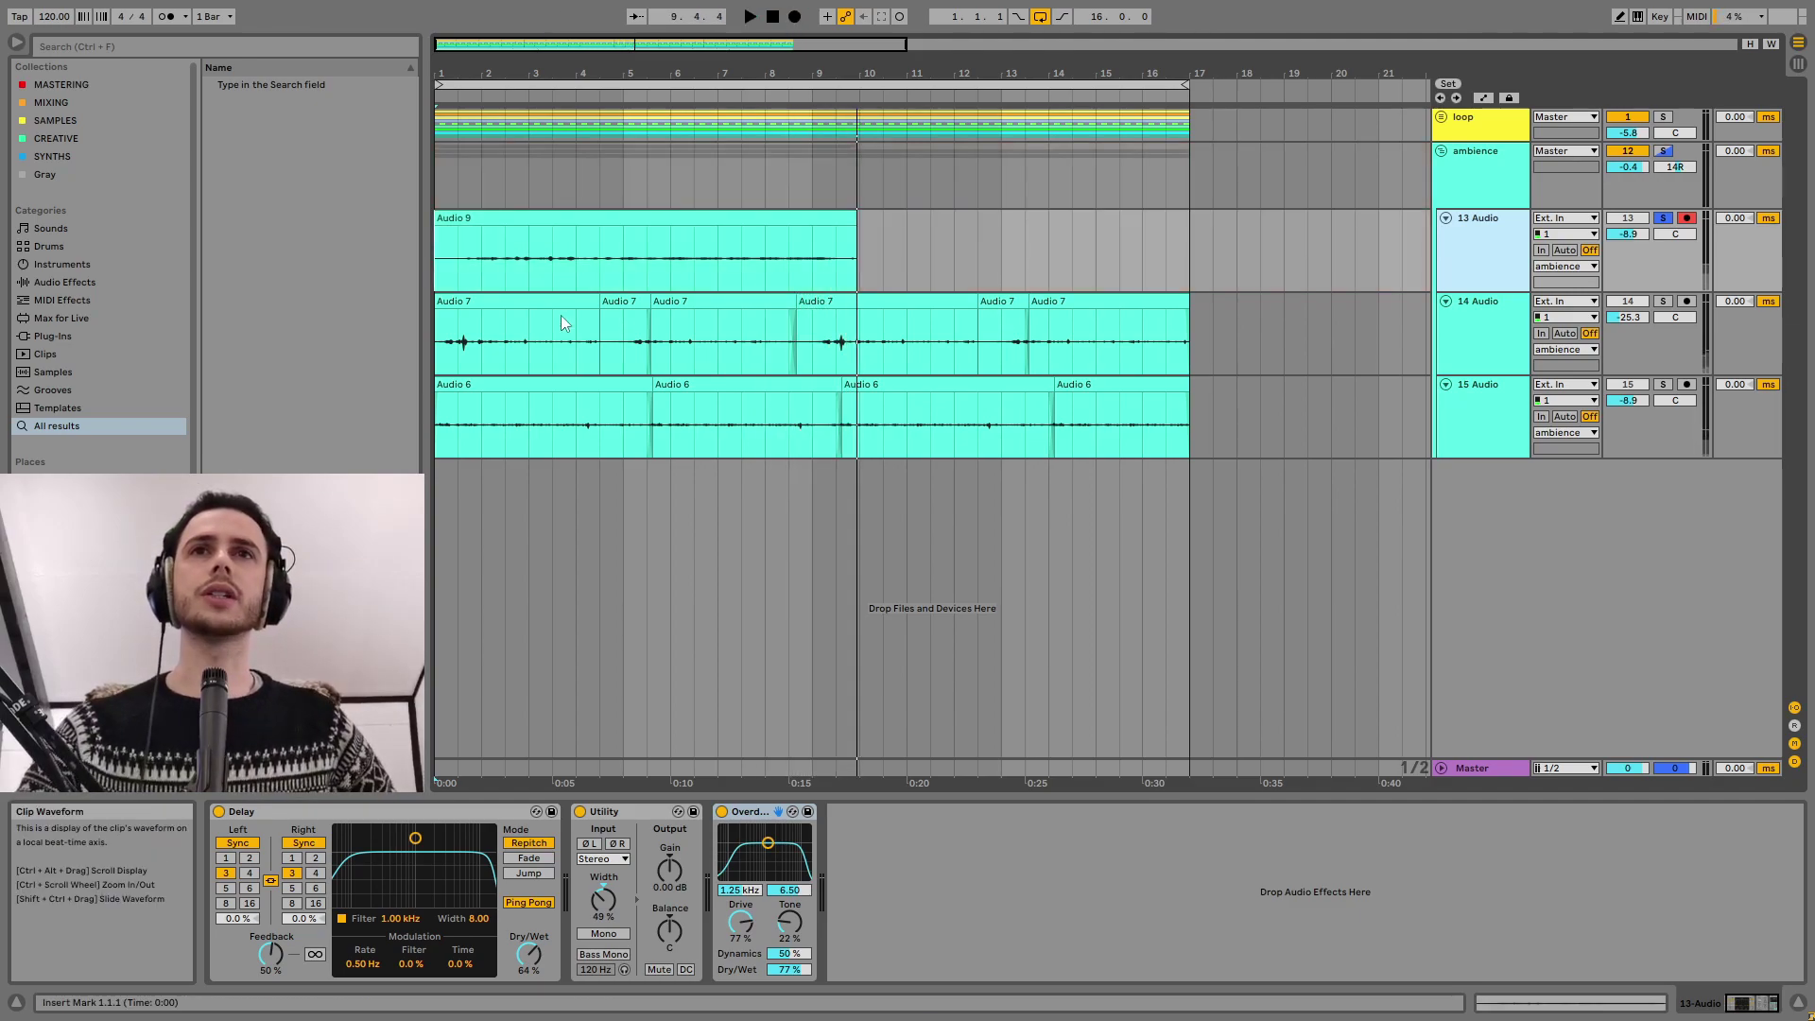
Move the part of the third take after bar 5 to bar 1, and duplicate it with the copy starting at about bar 5.
click(633, 257)
drag(668, 255, 470, 218)
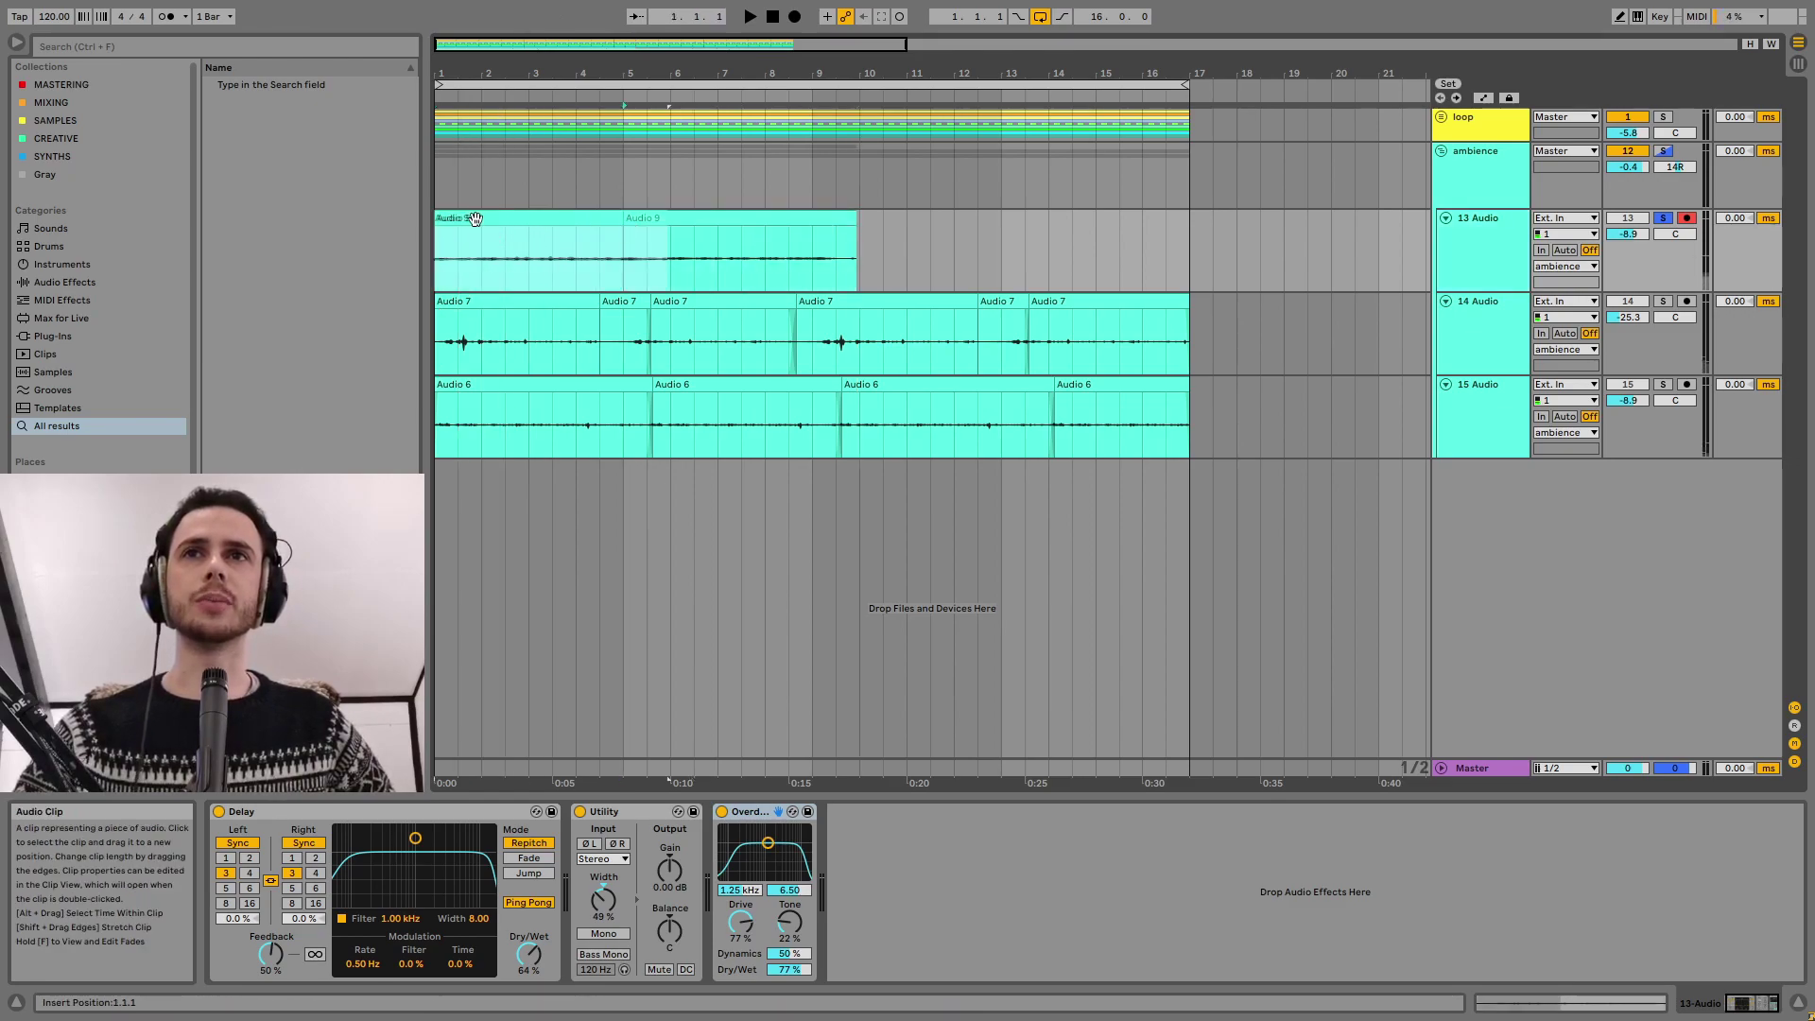
key(ctrl+shift+j)
drag(667, 241, 628, 232)
key(ctrl+d)
Duplicate both third-take clips with the copy overlapping from about bar 9, and delete the excess past bar 17.
click(613, 220)
shift+click(685, 218)
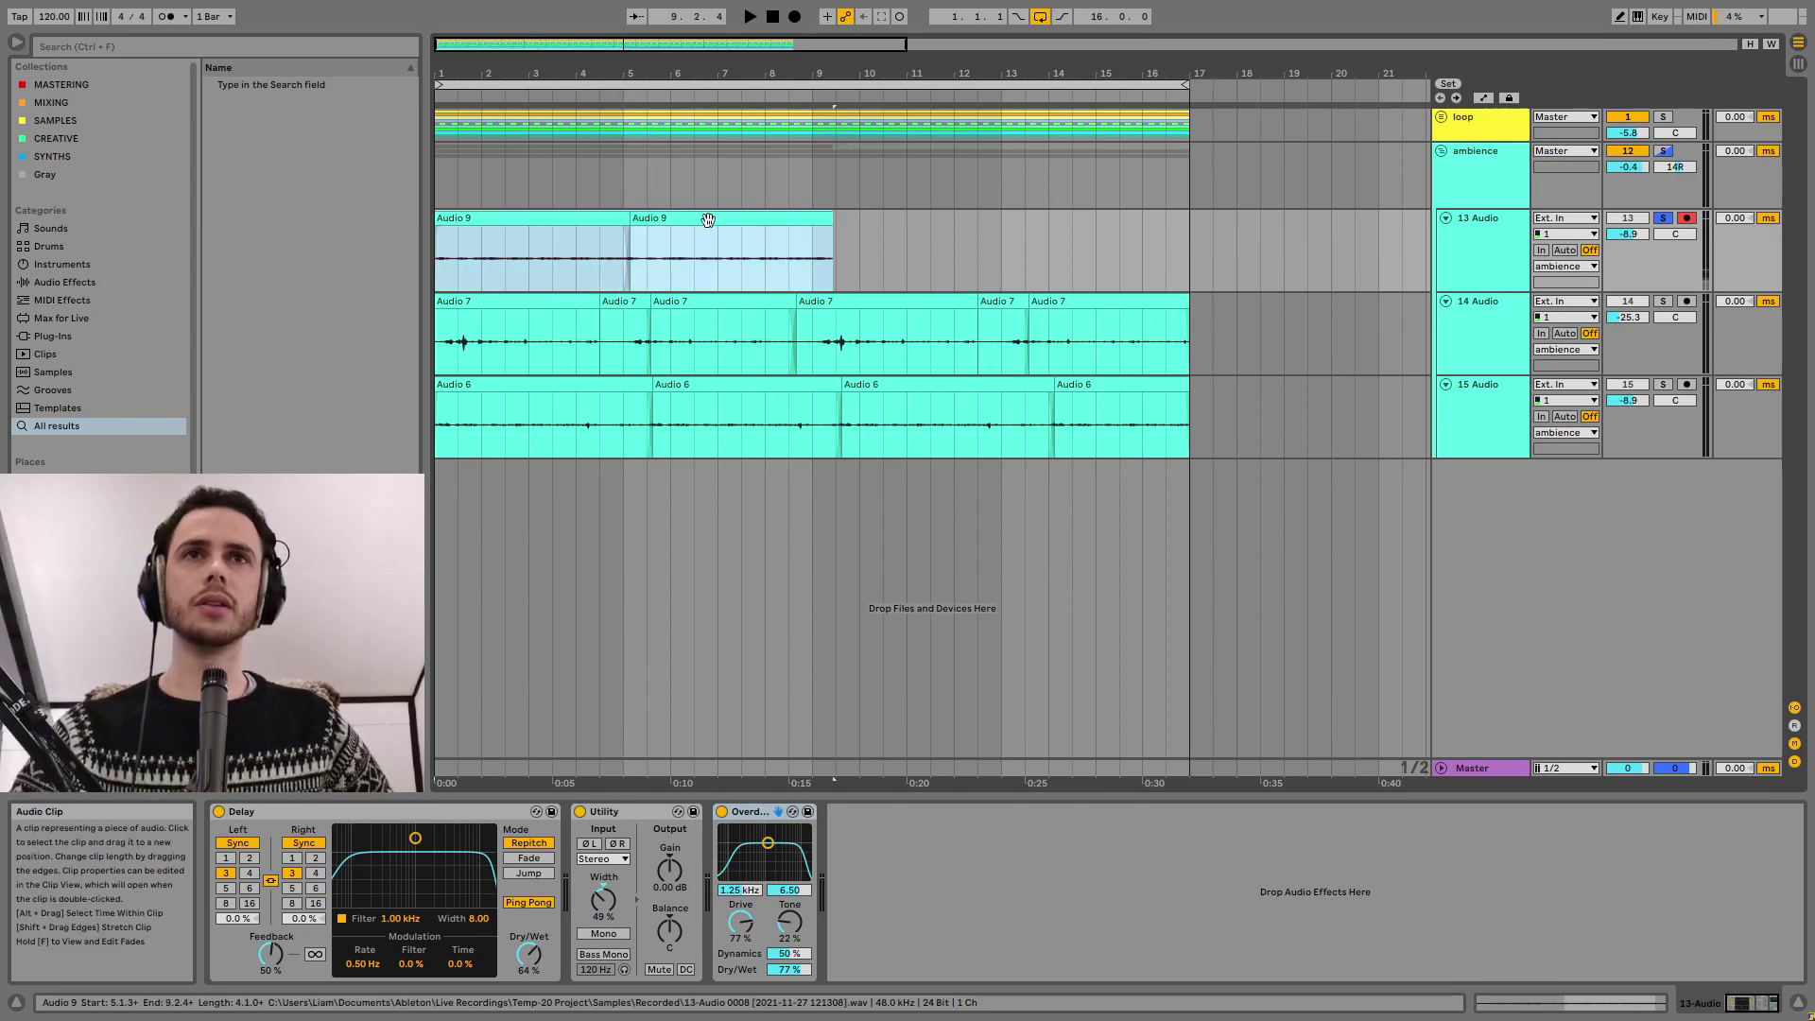
key(ctrl+d)
drag(842, 219, 832, 237)
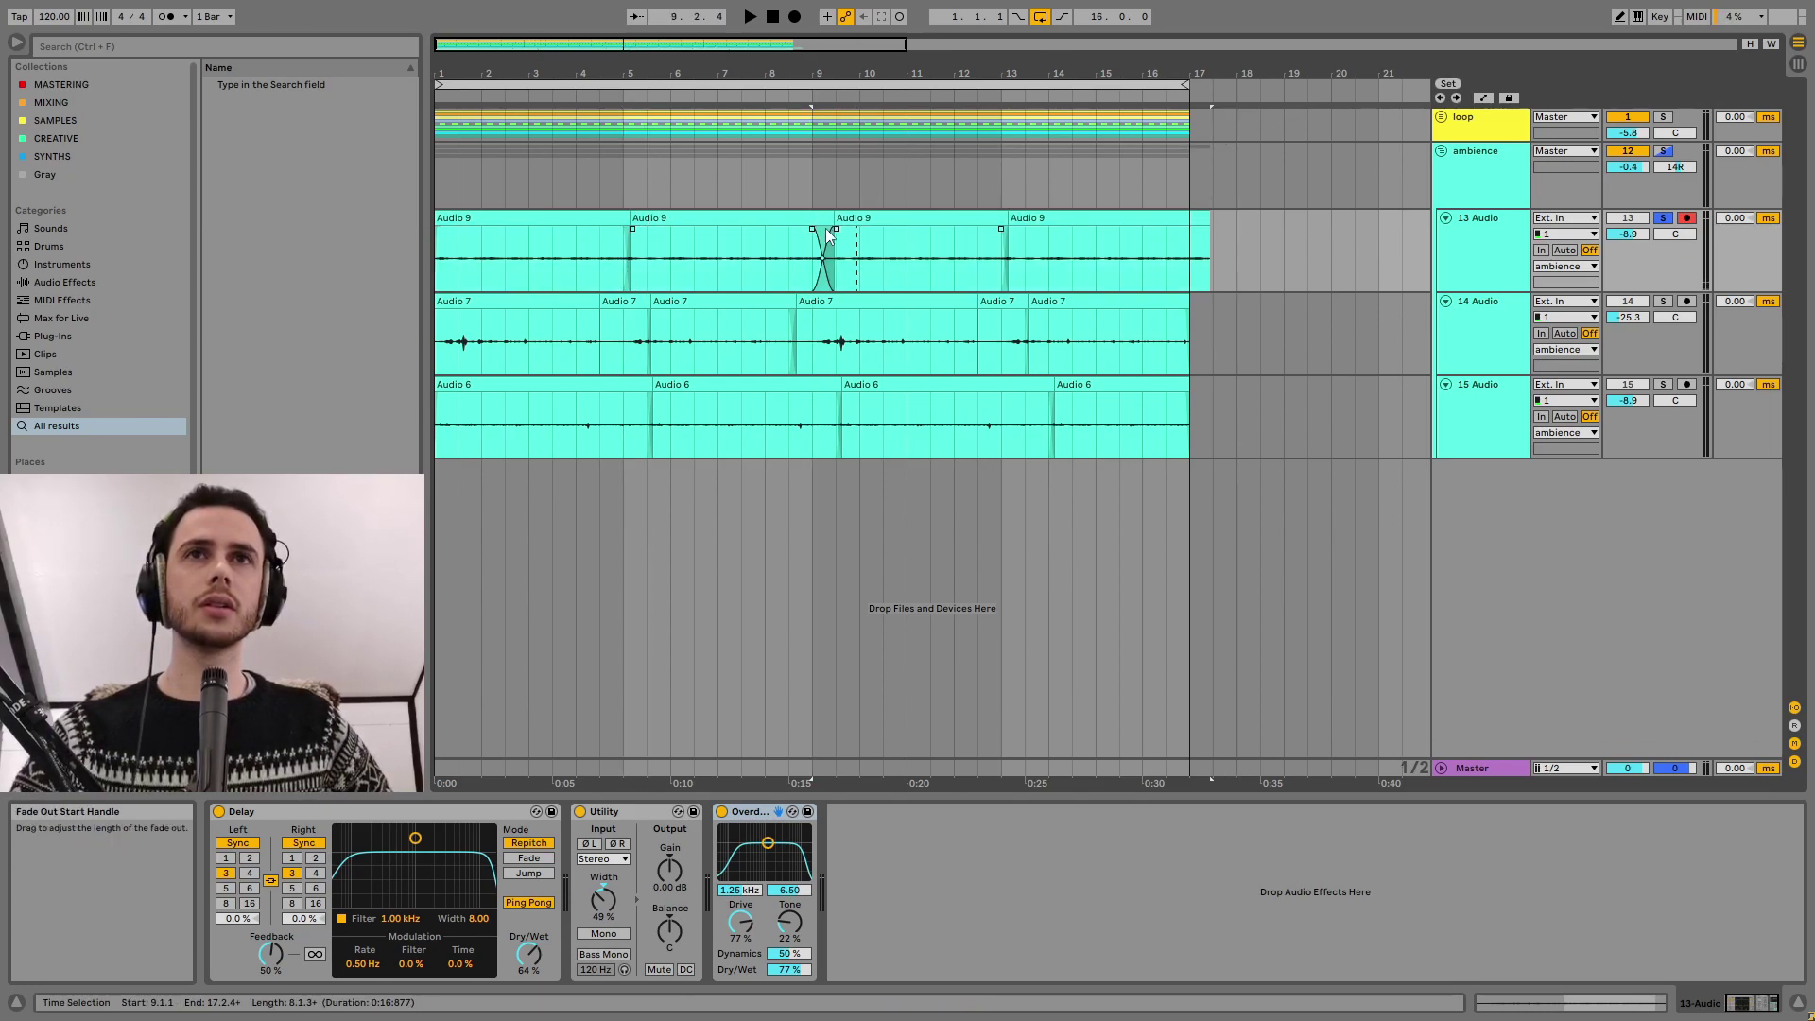
click(1189, 248)
key(ctrl+e)
click(1199, 220)
key(Delete)
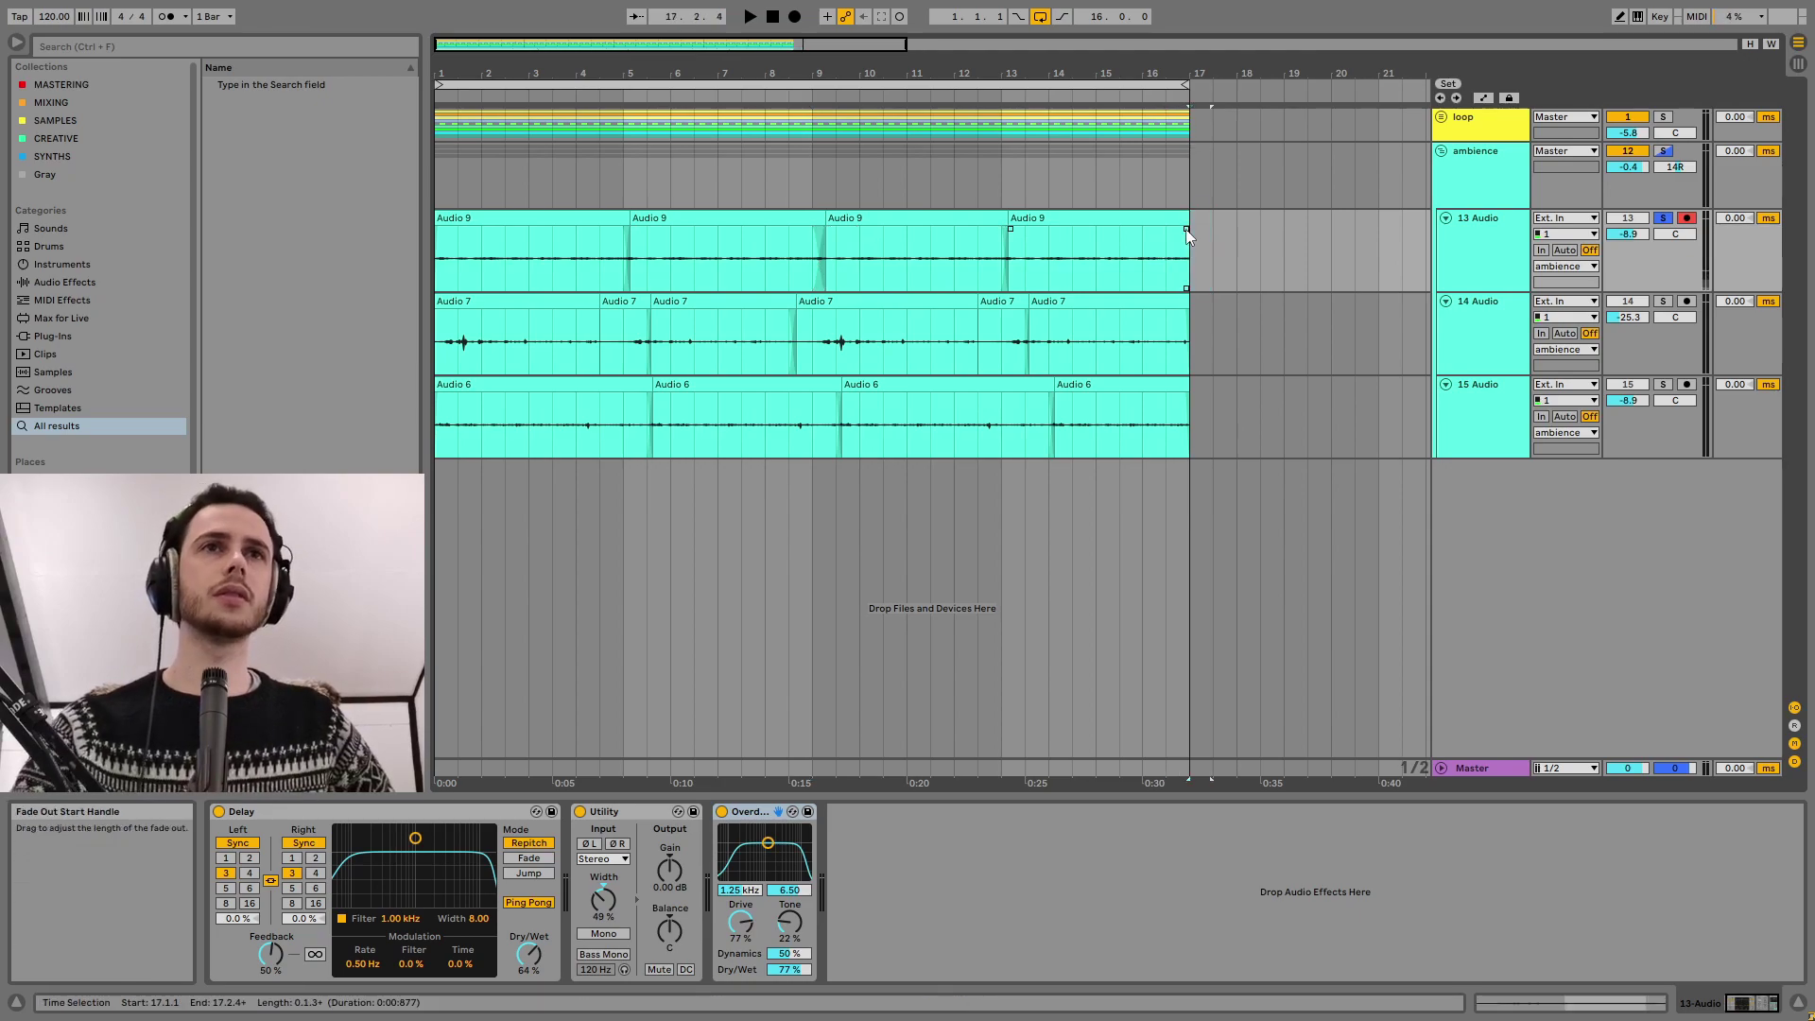
Play all layers unsoloed and lower the track volumes to -22.5 dB on 13 Audio, -29.8 dB on 14 Audio and -13.4 dB on 15 Audio.
click(441, 185)
key(space)
drag(1627, 235, 1627, 252)
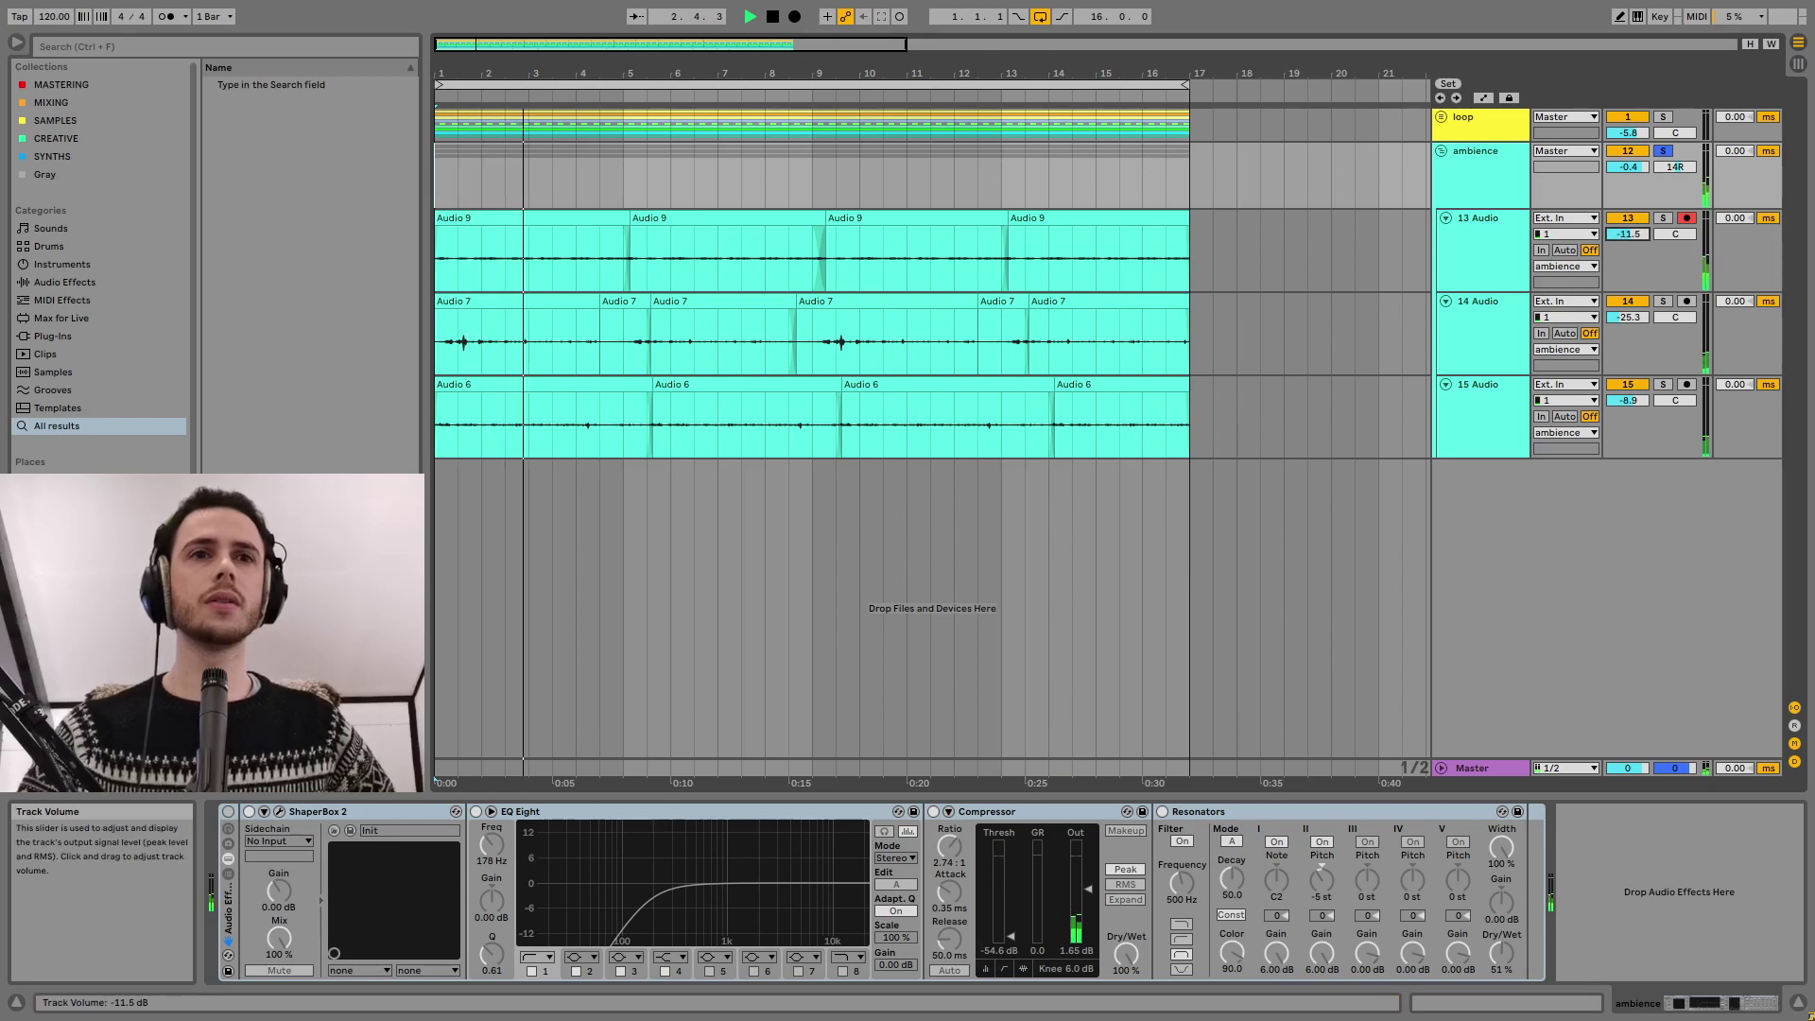
click(1494, 250)
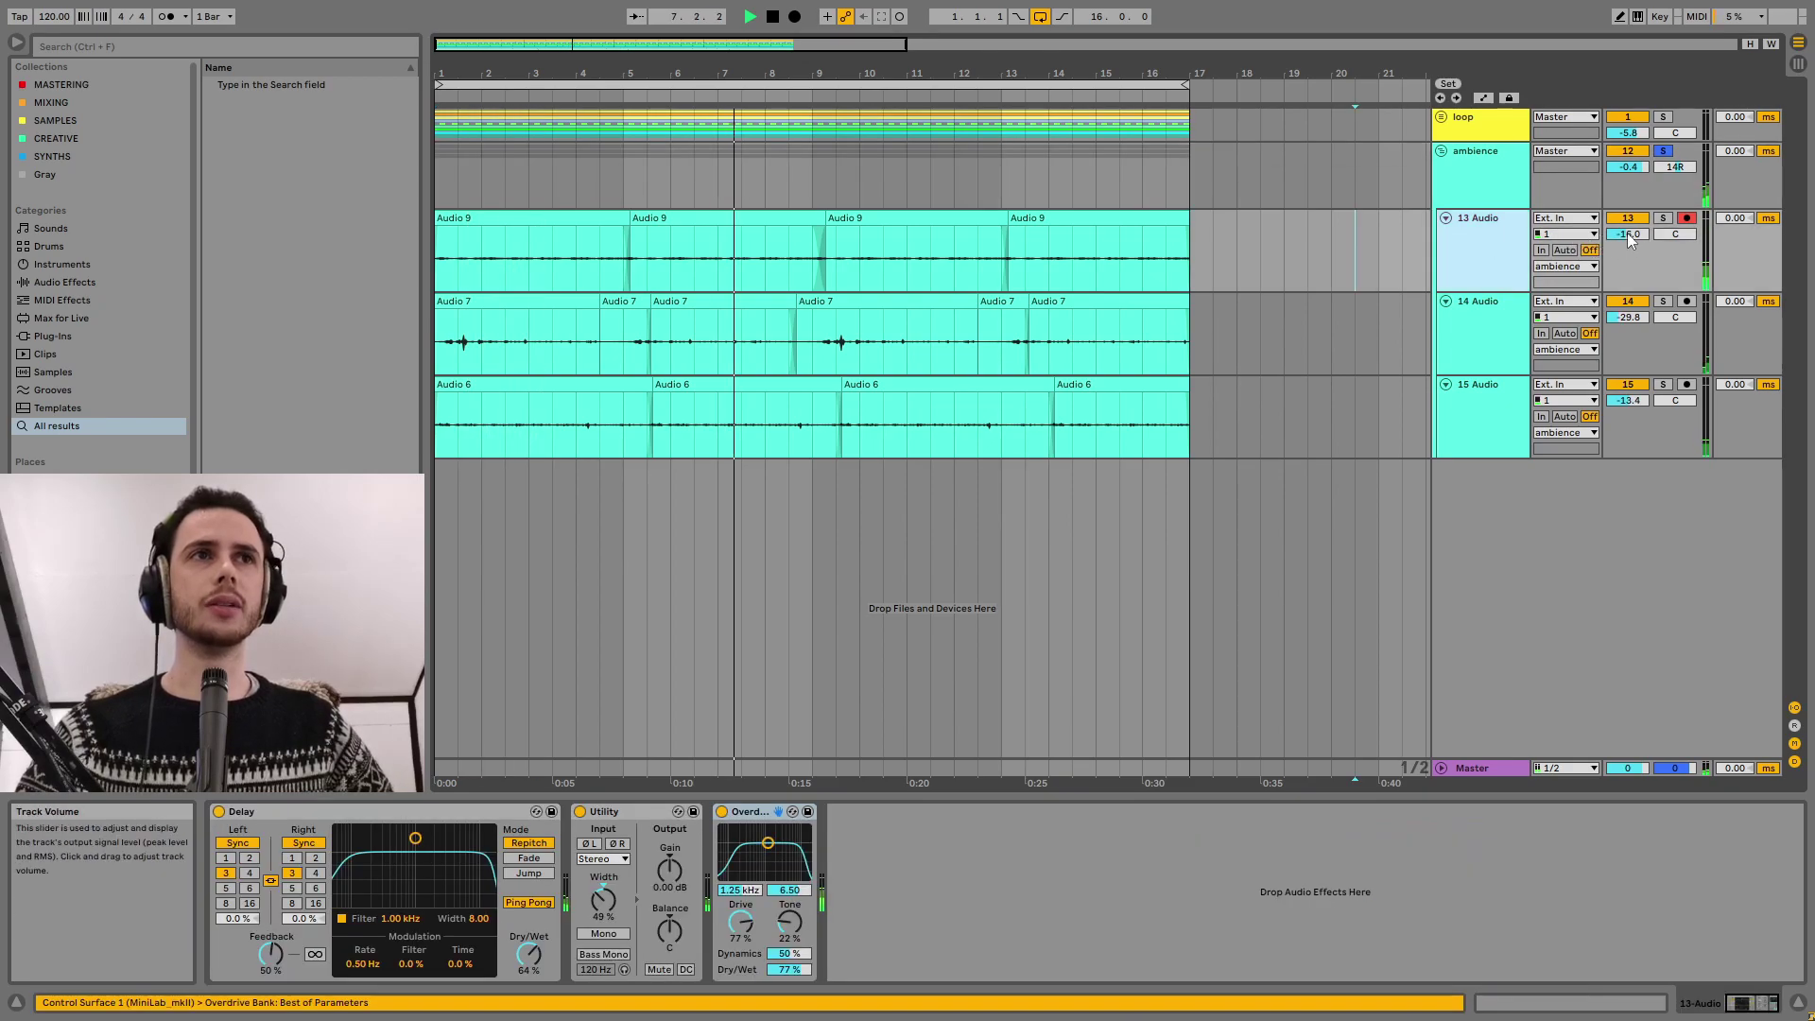
mouse_move(1628, 235)
mouse_down()
mouse_move(1627, 257)
mouse_move(1626, 238)
mouse_up()
Add a Utility after the effect rack on the ambience group and lower its gain.
click(287, 47)
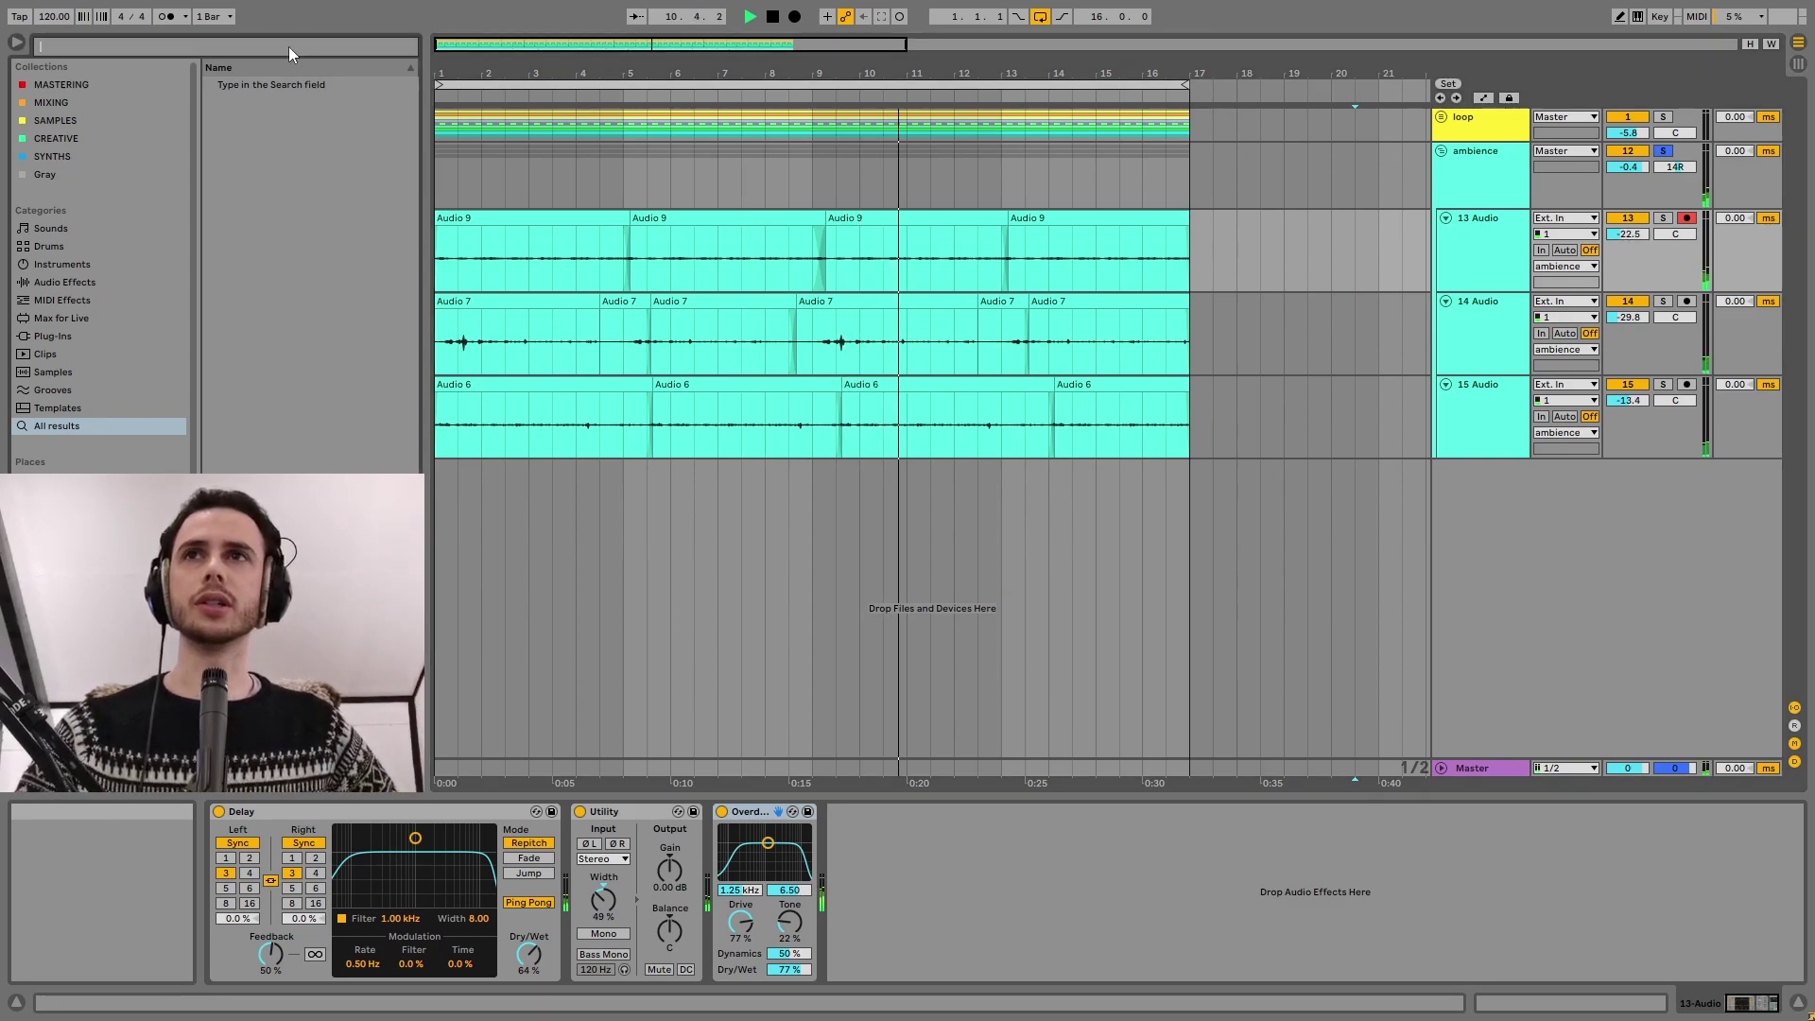
text(ut)
drag(242, 102, 1033, 181)
drag(1654, 871, 1654, 908)
Raise the volumes of 14 Audio to -24.0 dB and 15 Audio to -7.6 dB together.
click(1499, 338)
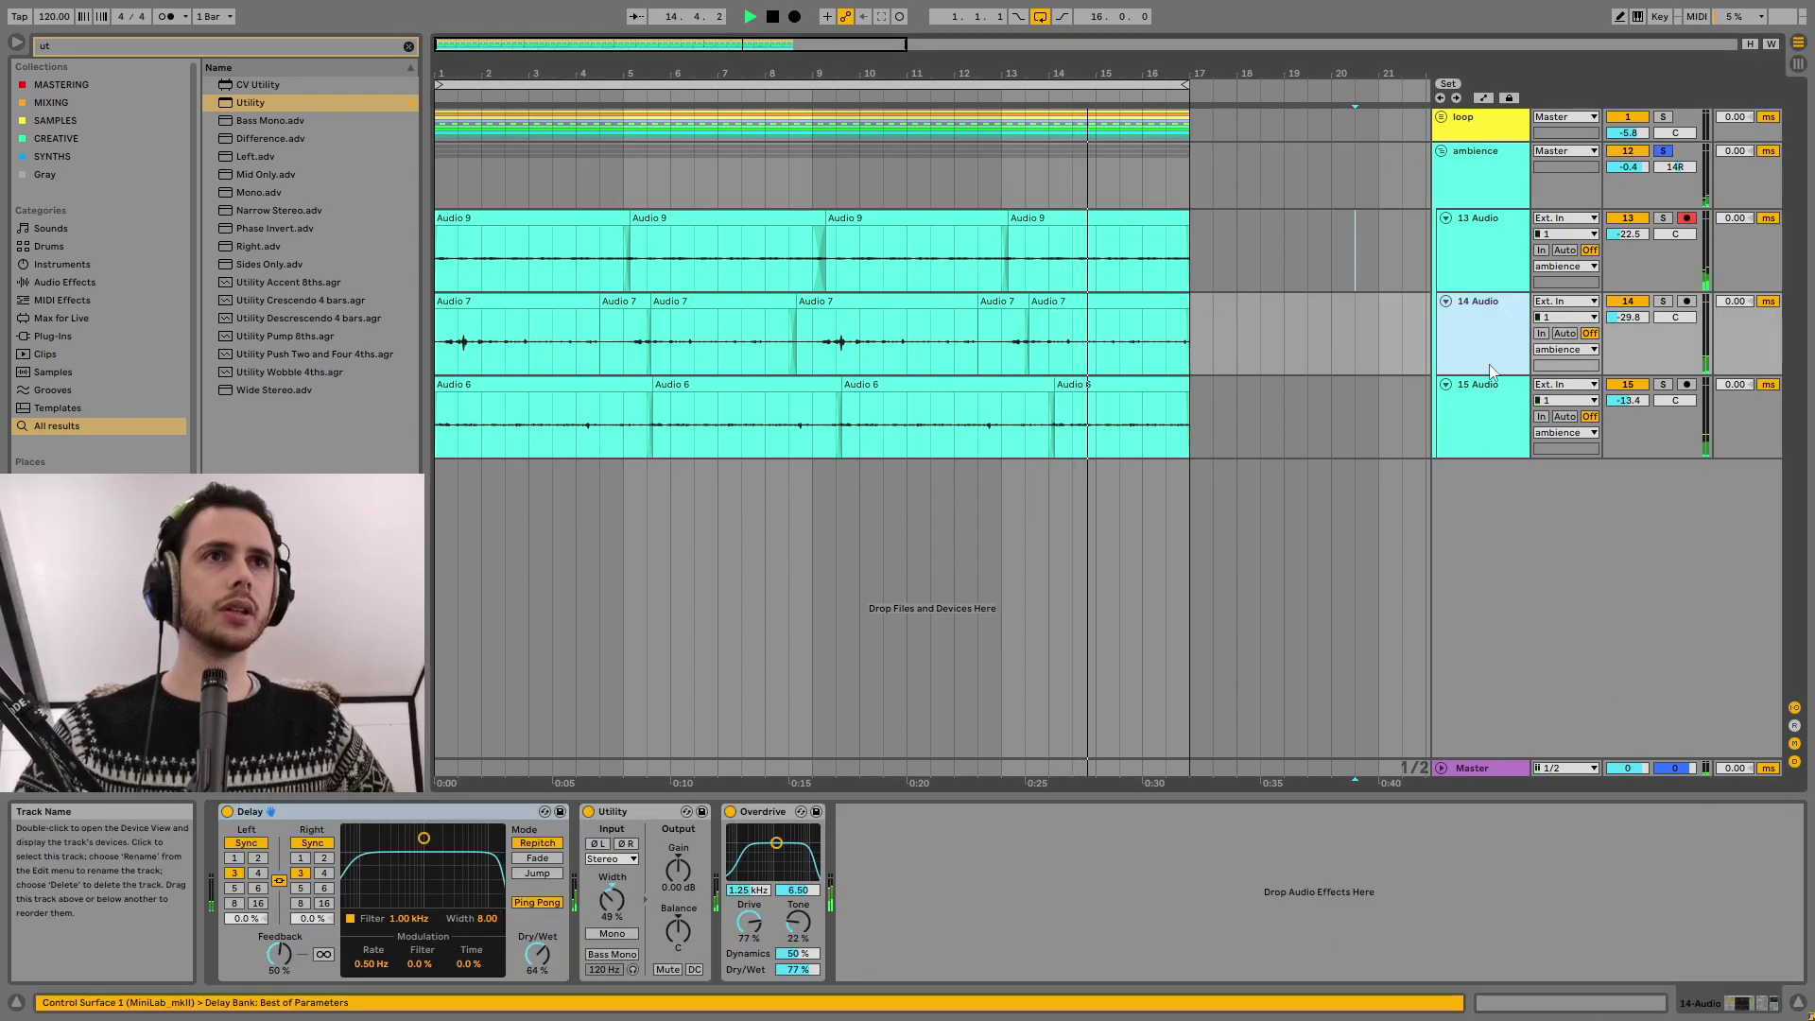
shift+click(1492, 402)
drag(1628, 401, 1628, 377)
Set the ambience group's Utility gain to -7.22 dB and the 13 Audio volume to -15.3 dB, and stop playback.
click(1524, 194)
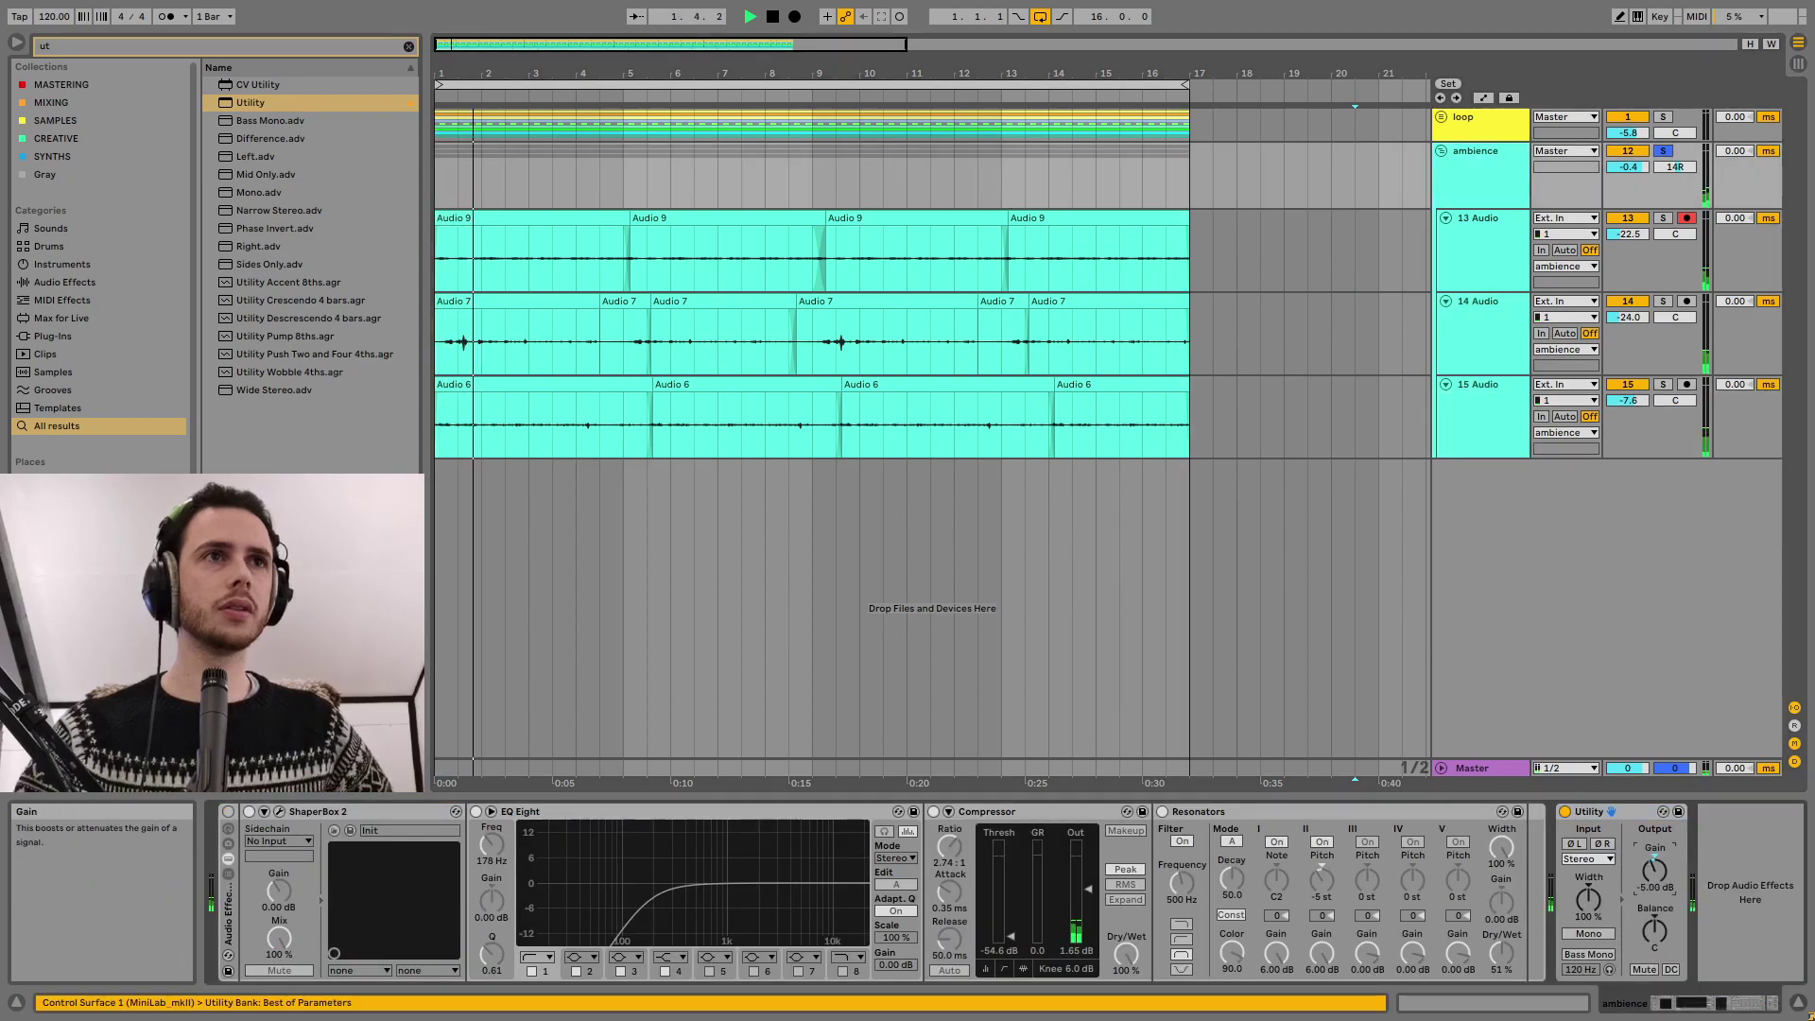
drag(1654, 870, 1655, 875)
drag(1628, 234, 1628, 232)
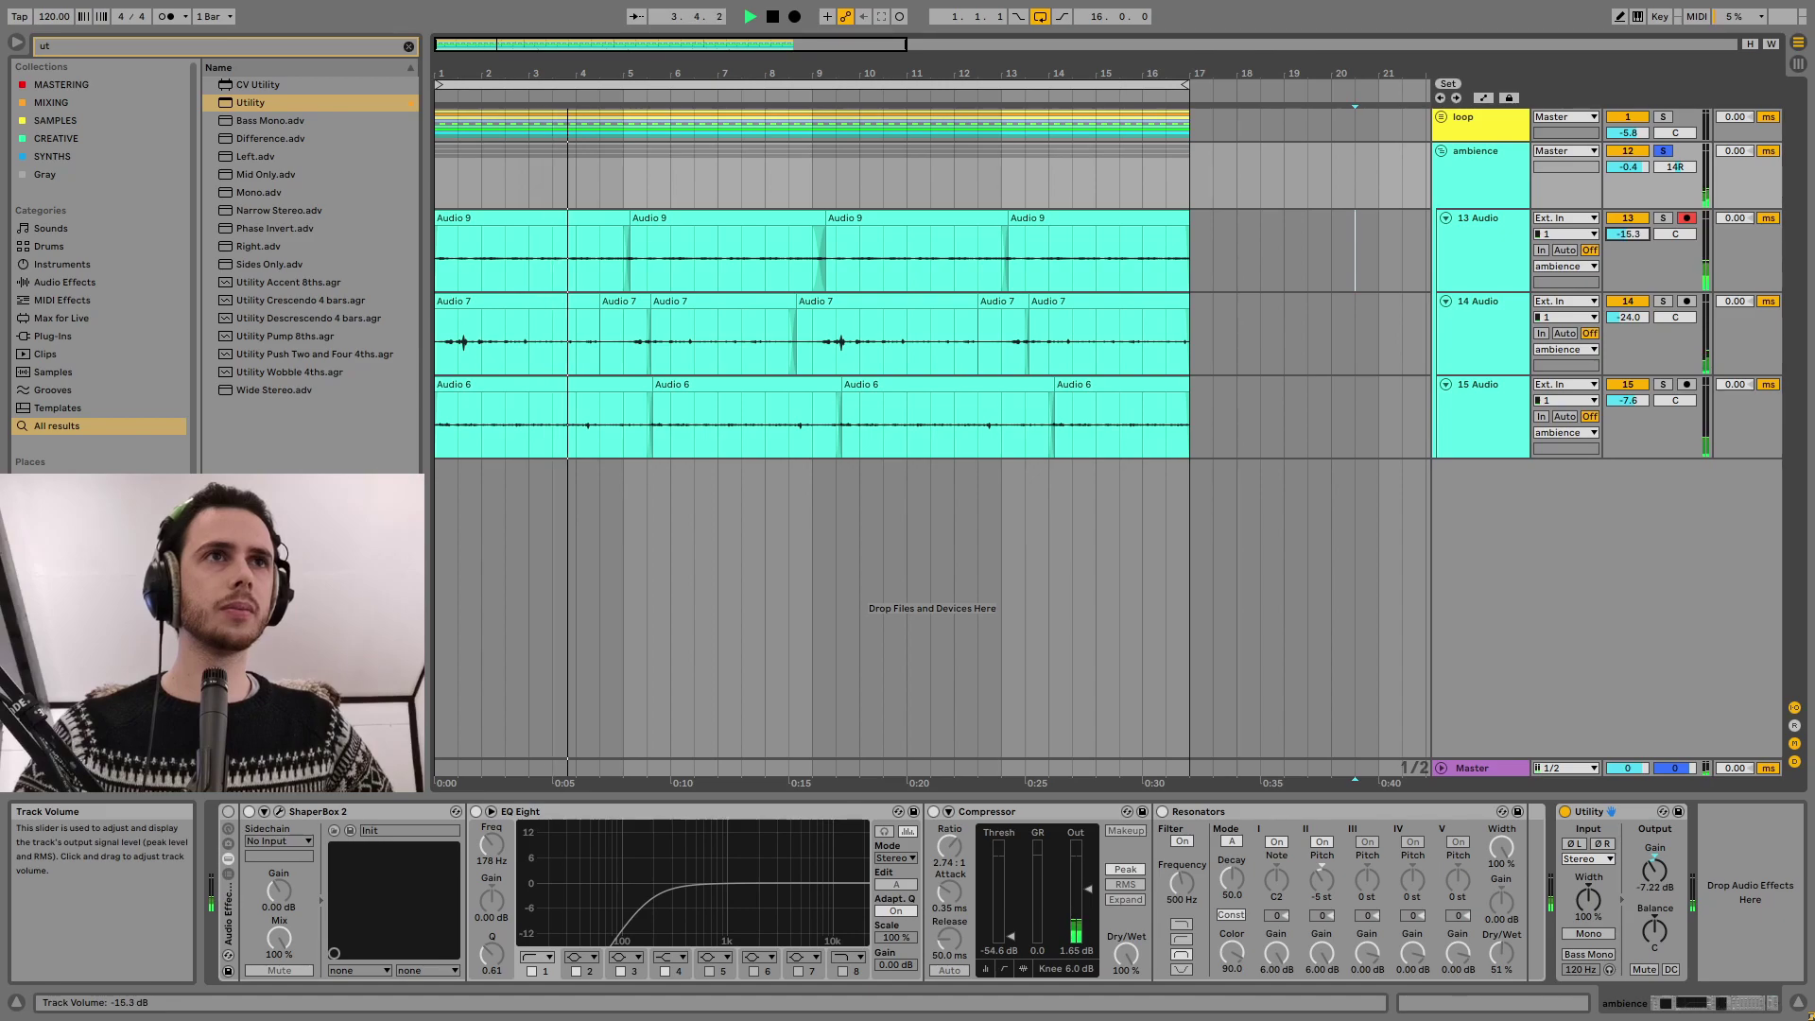
key(space)
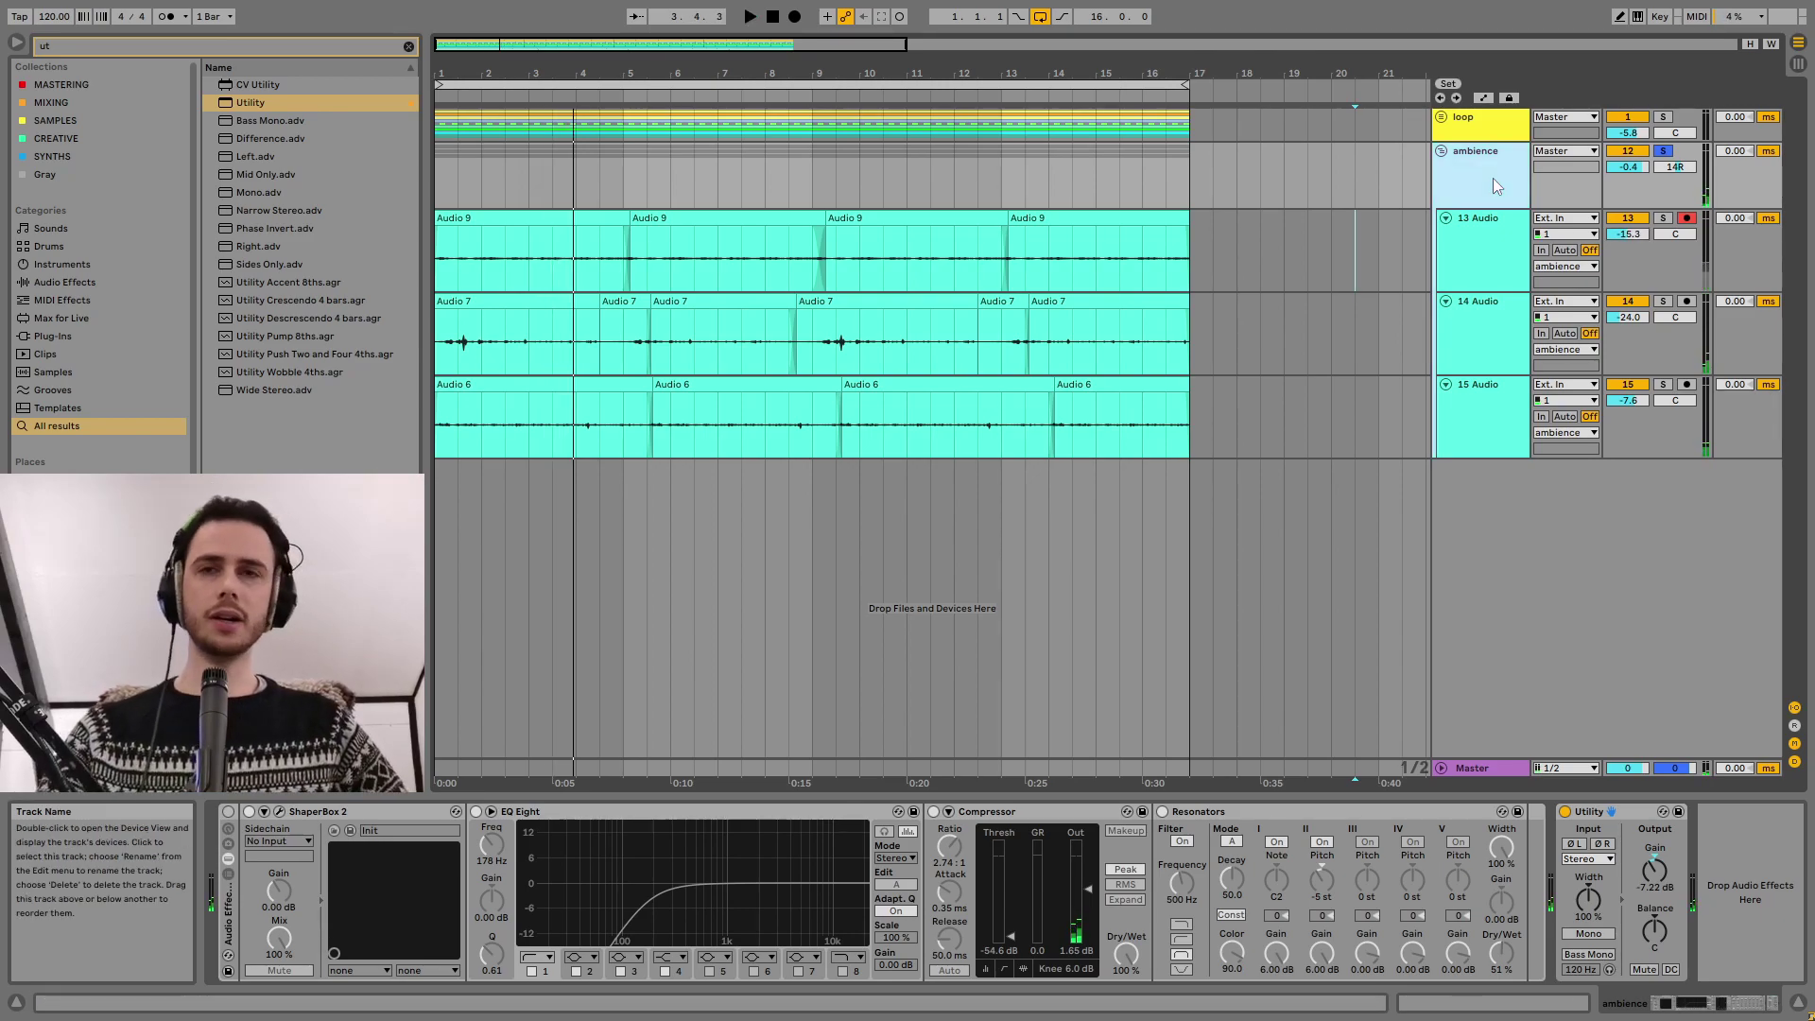
Duplicate the third-take track and clear all clips from the upper copy for another recording.
click(1326, 238)
key(ctrl+d)
drag(1284, 241, 270, 221)
key(Delete)
click(461, 242)
Remove the Overdrive from the empty 13 Audio track and set its Delay feedback to 33%.
click(1476, 253)
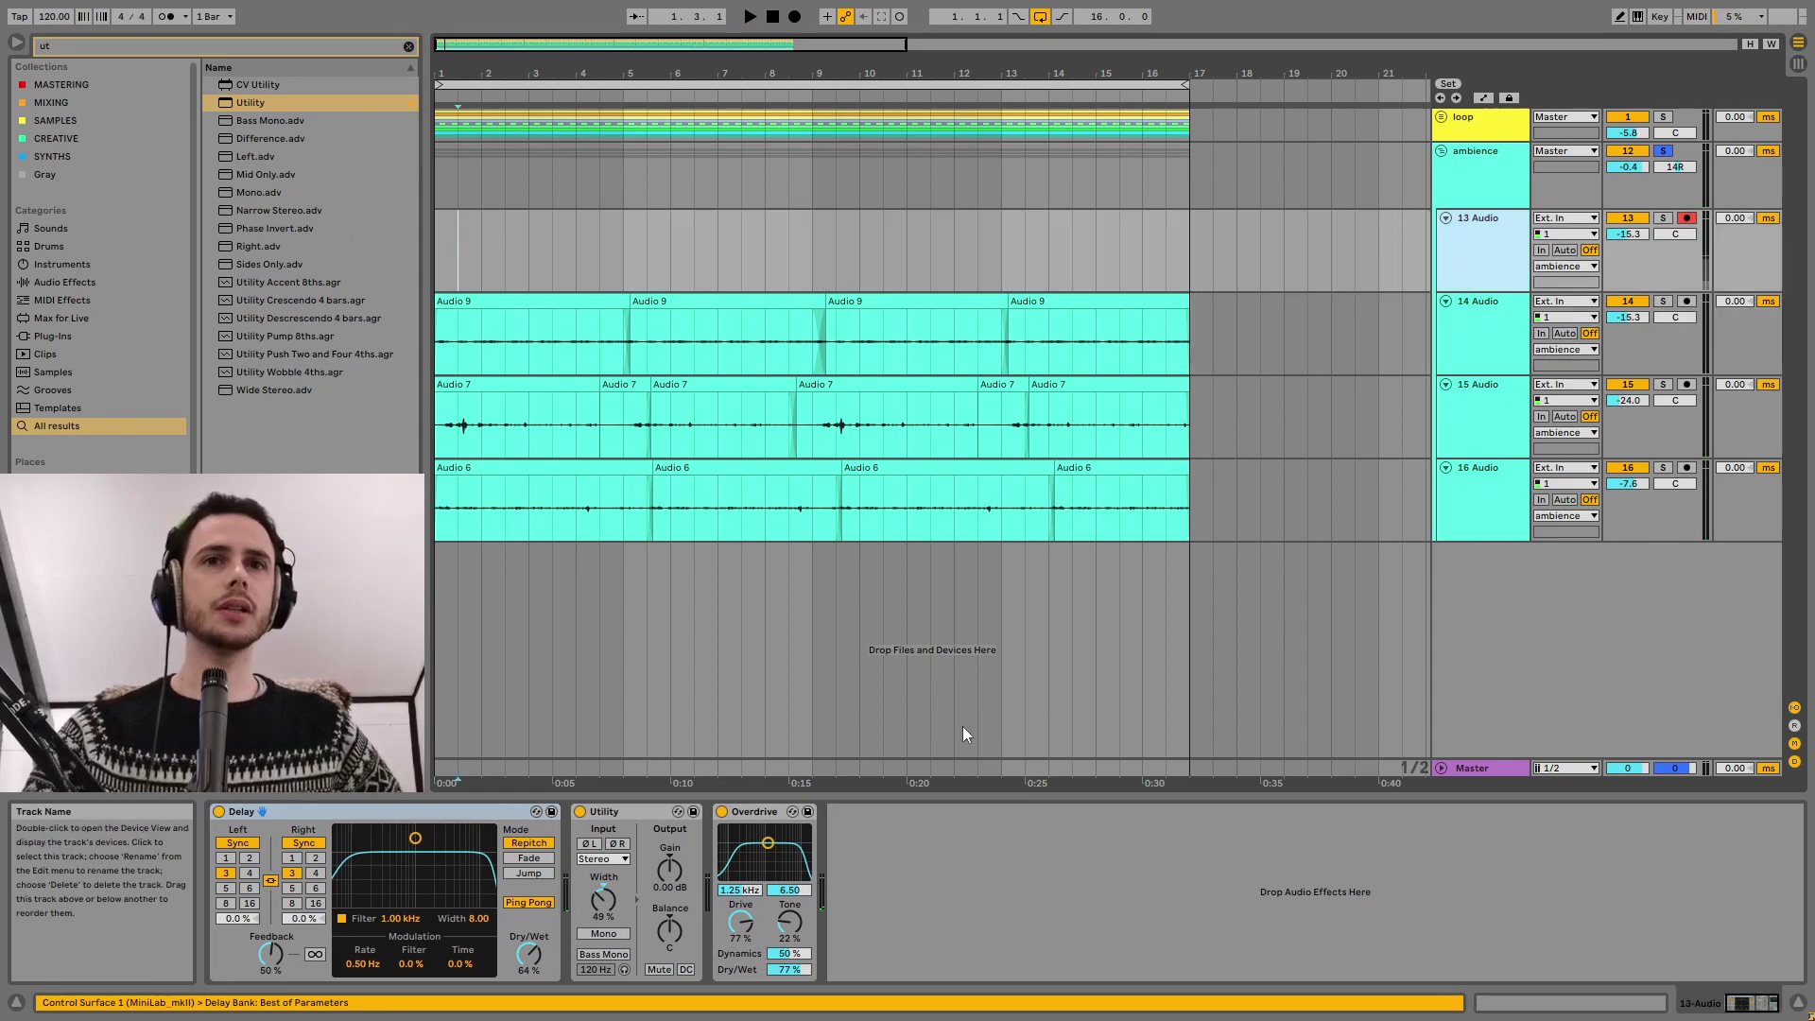
click(767, 812)
key(Delete)
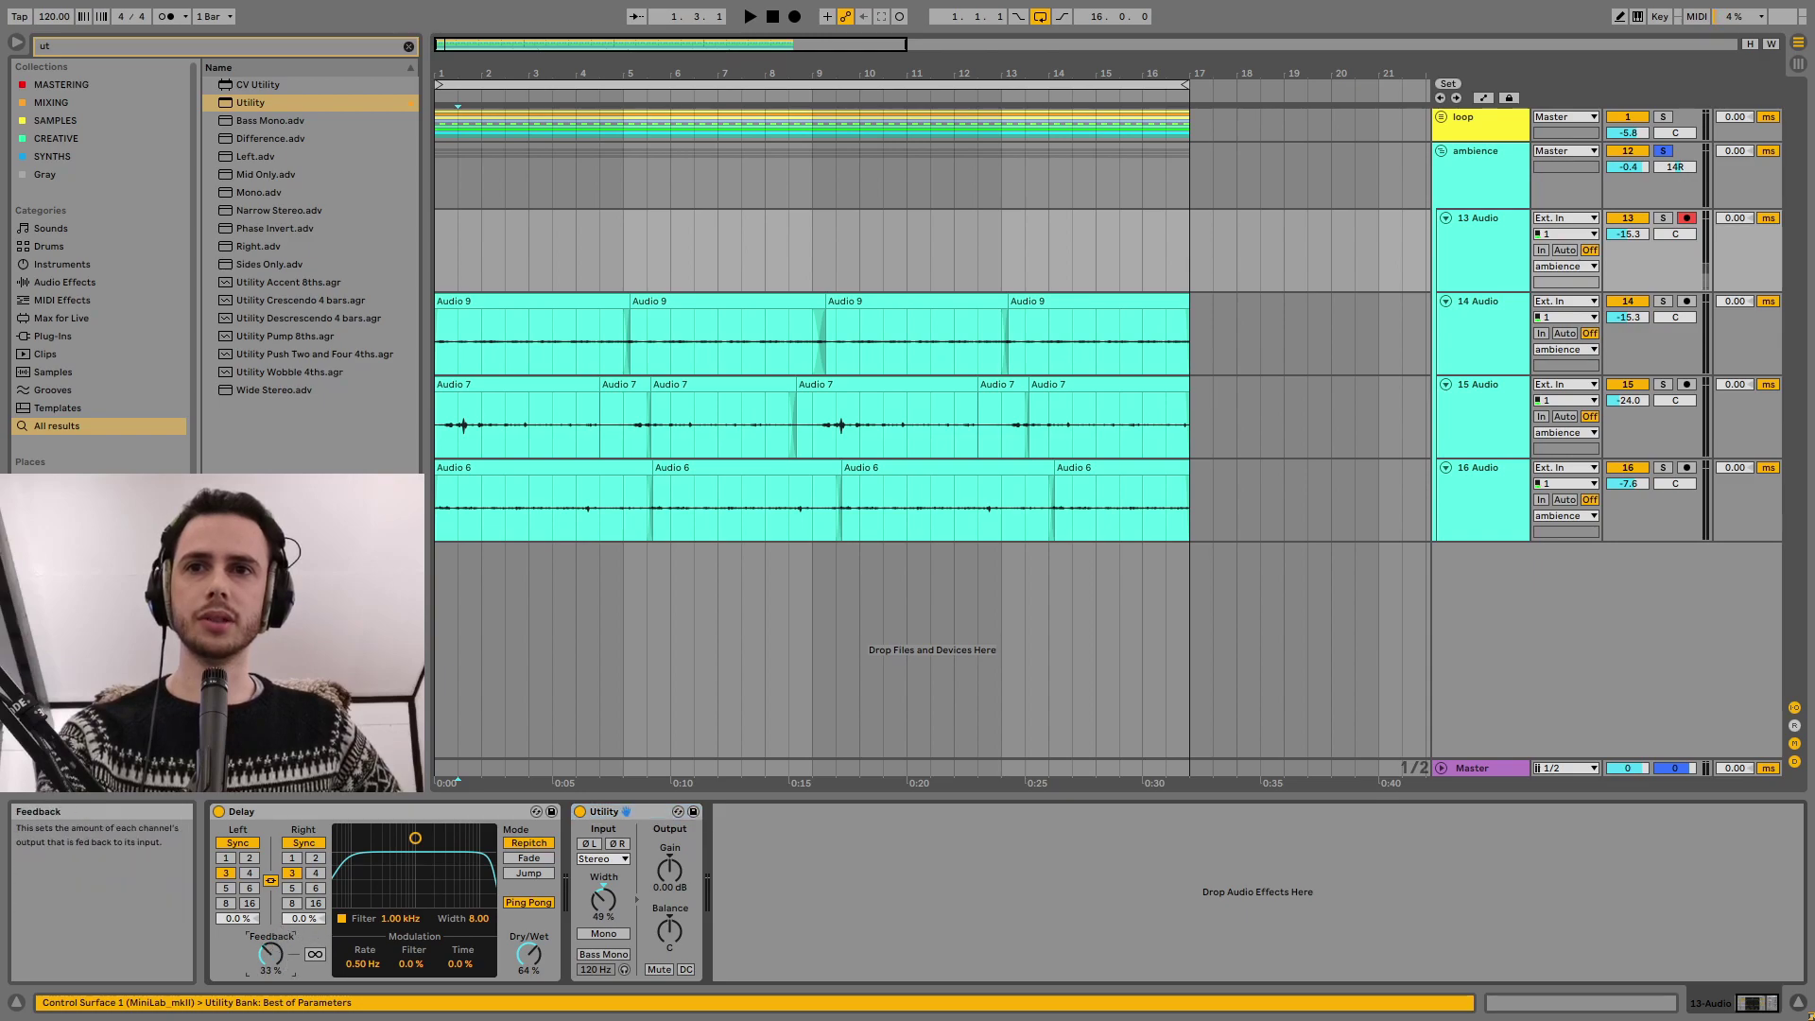
Record a fourth ambience take on the 13 Audio track from bar 1 to past bar 8.
click(438, 268)
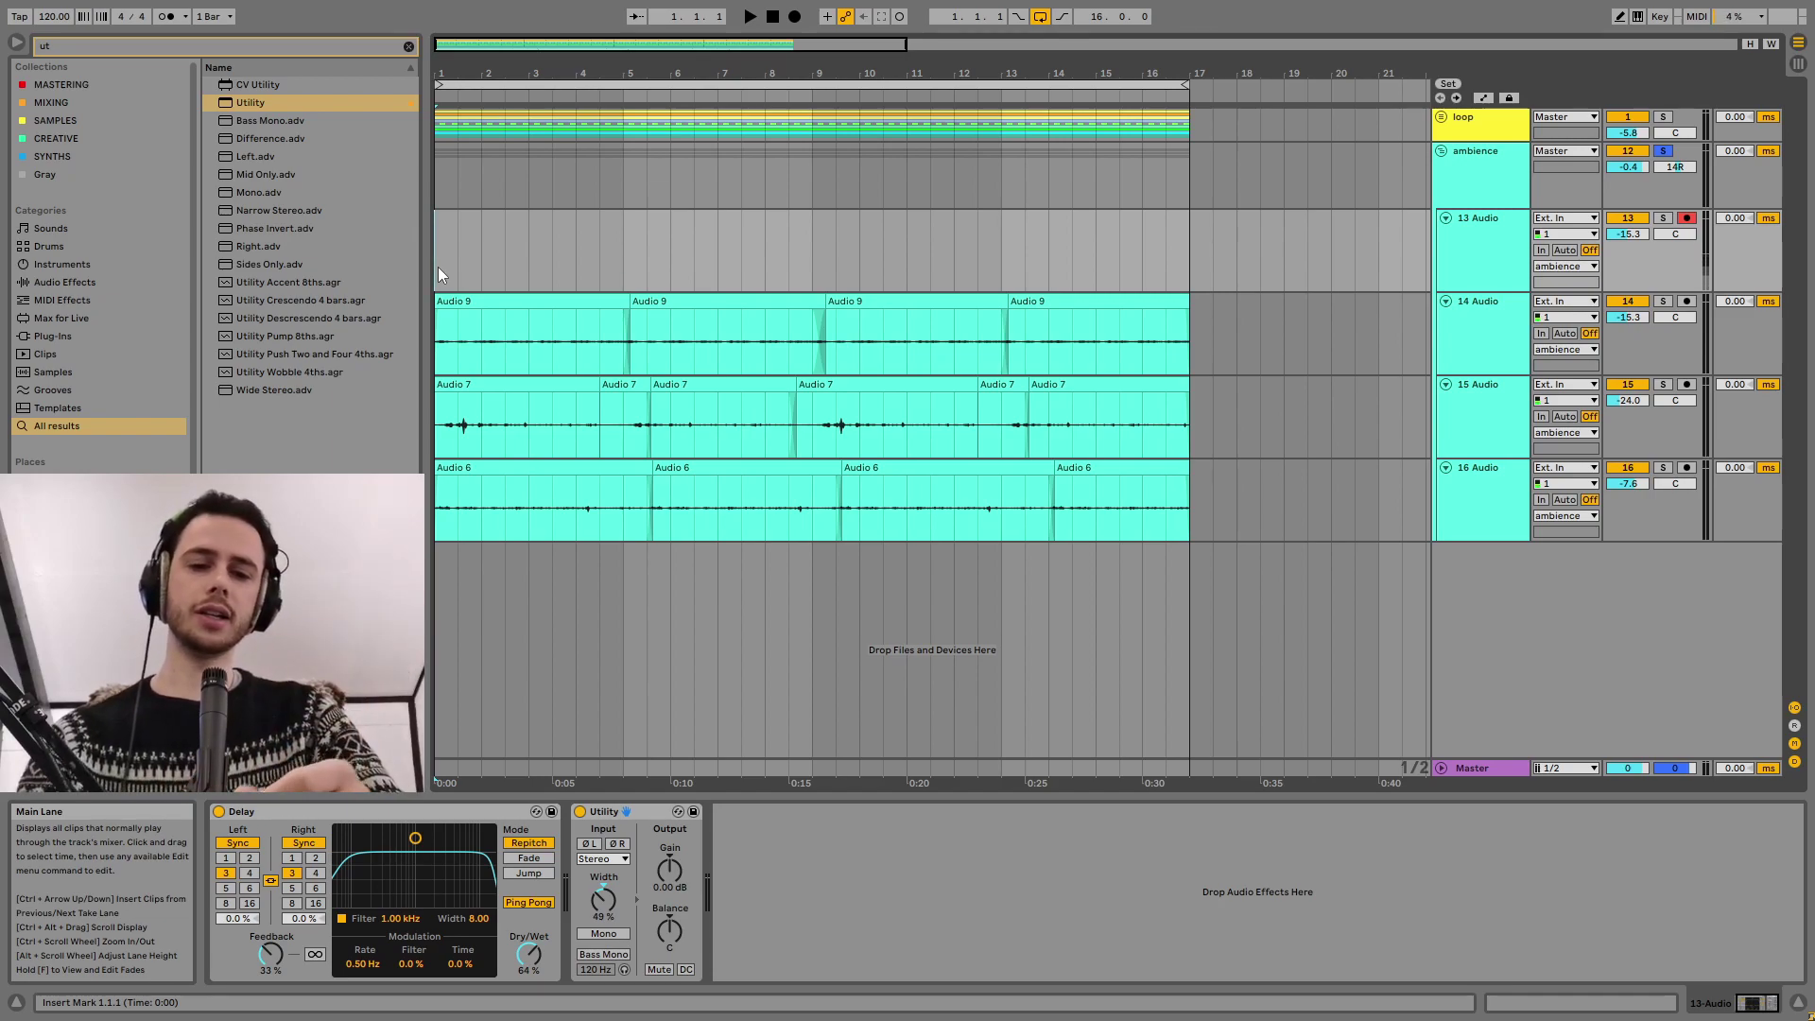
click(410, 47)
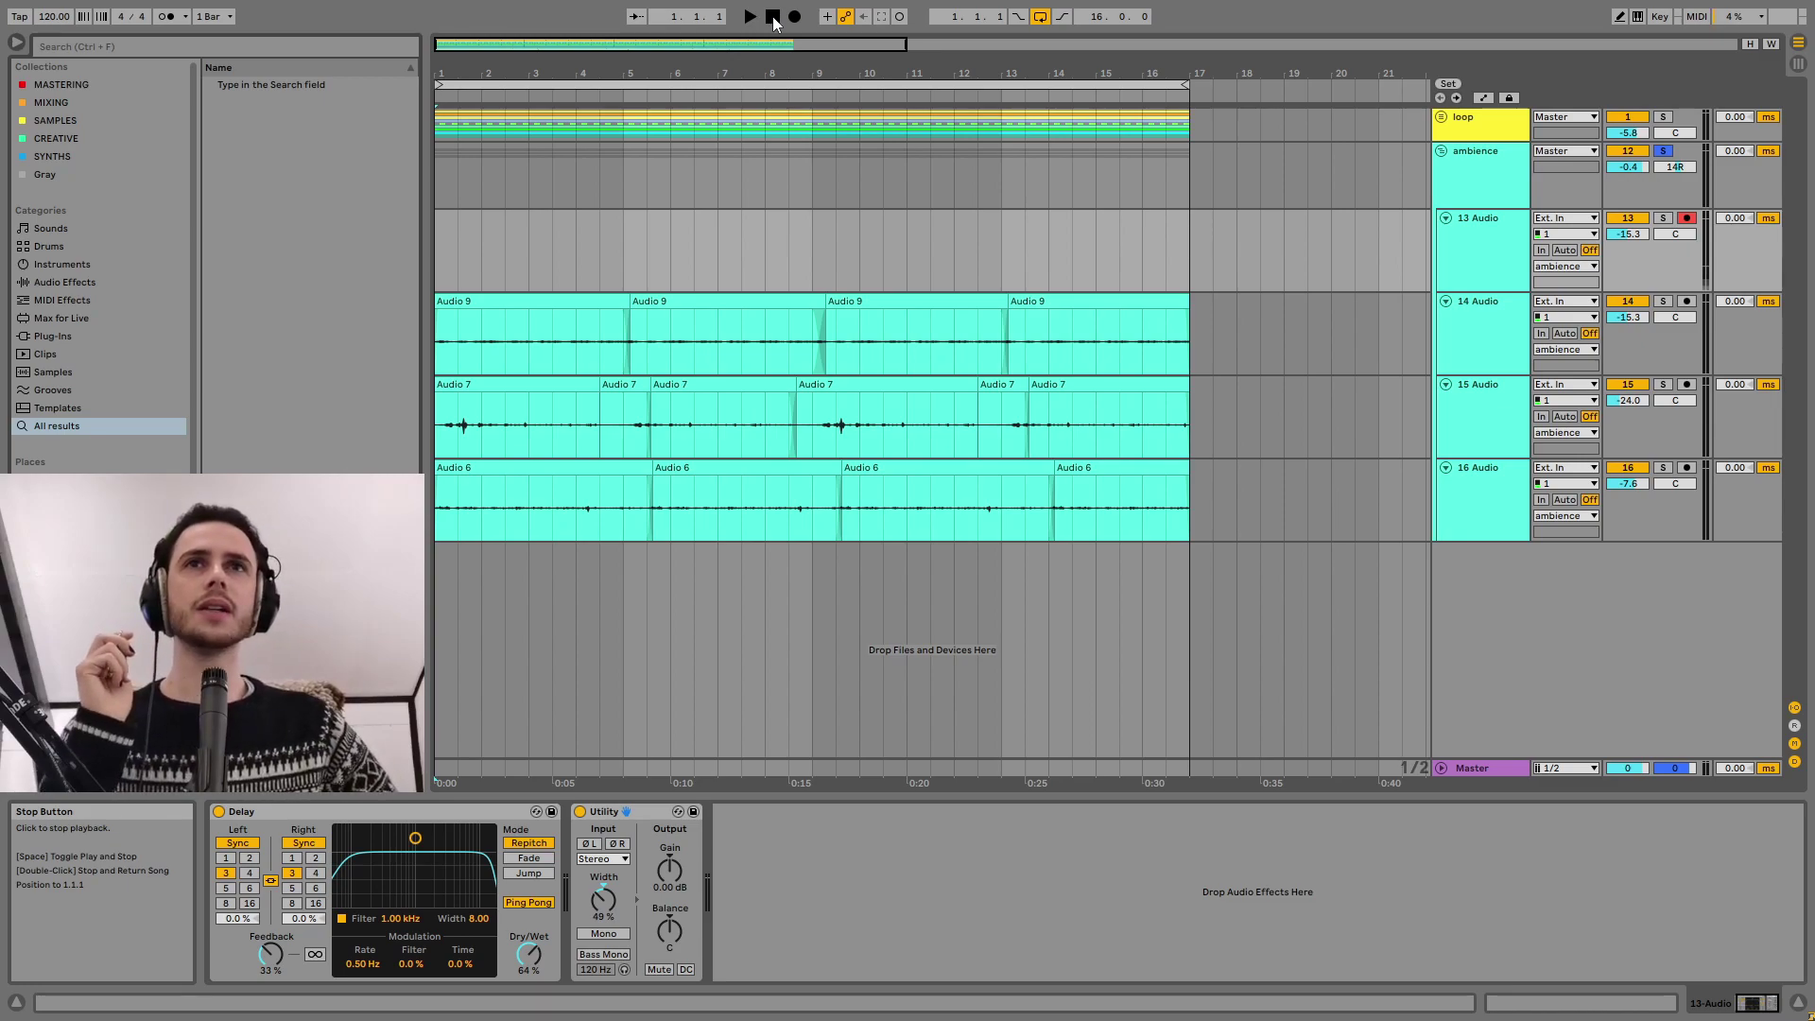
click(794, 17)
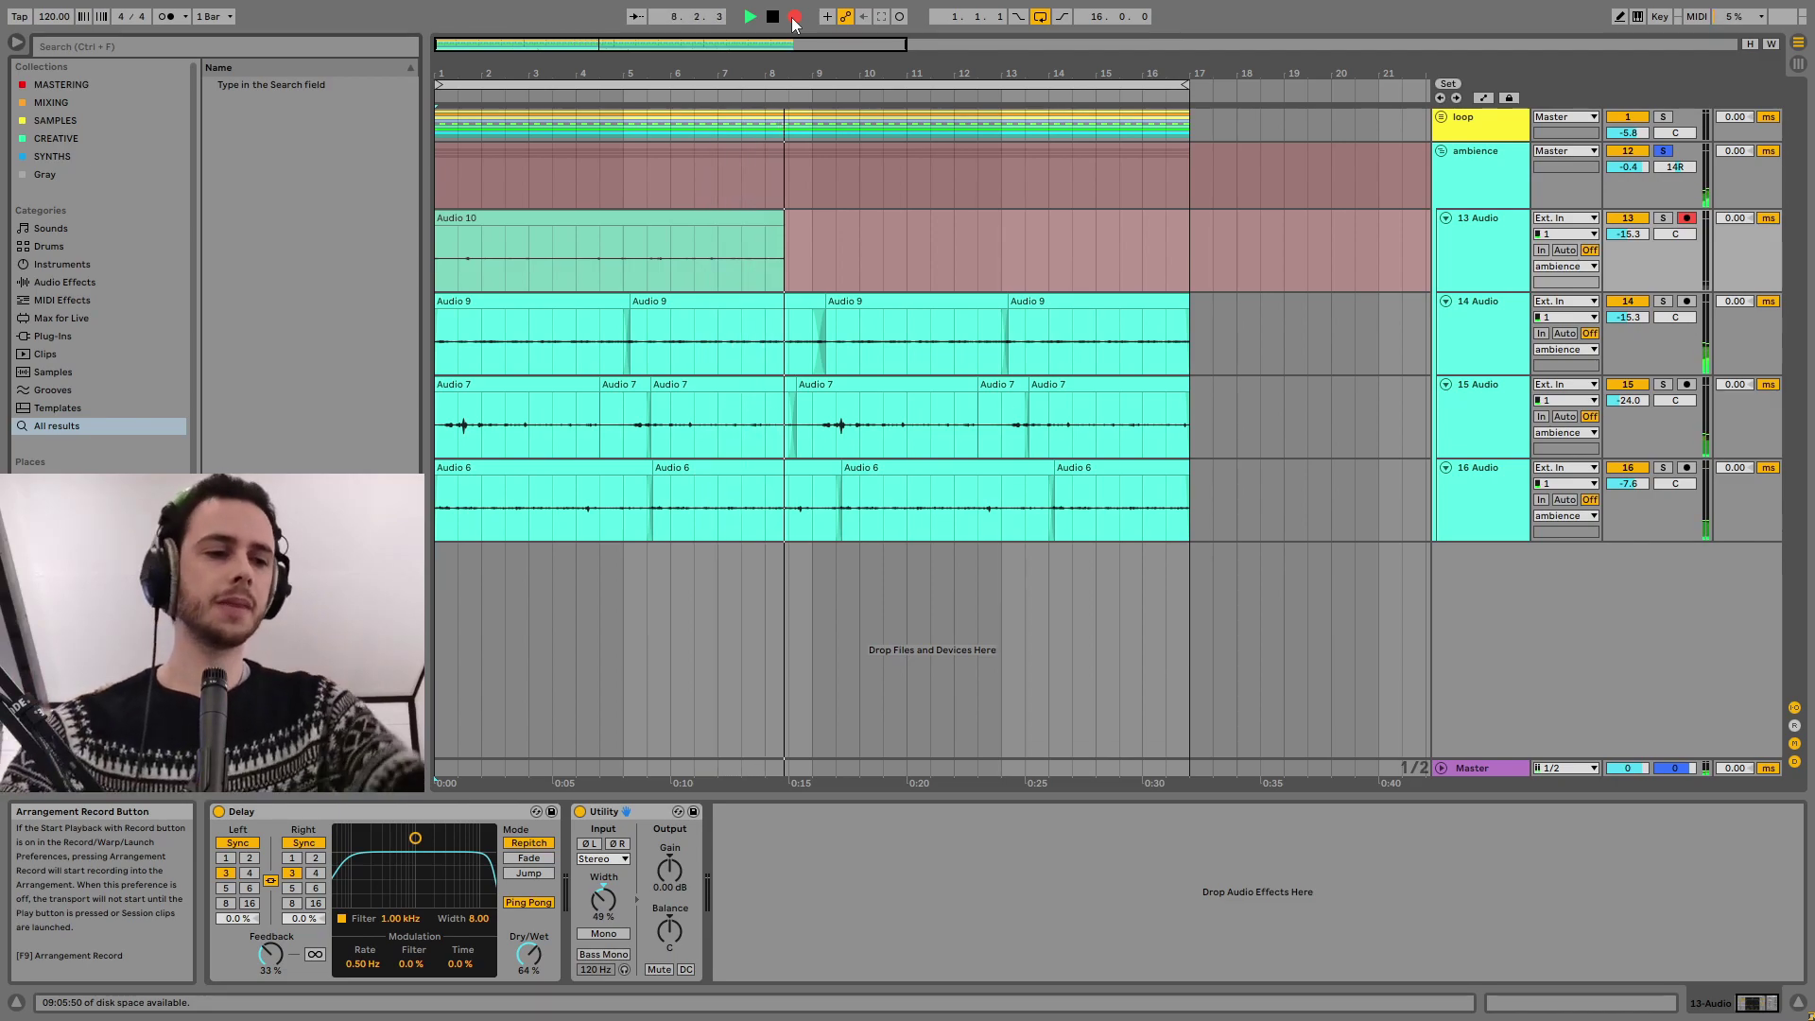
key(space)
Trim the fourth take's end to 7.3.1, solo its track, set the volume to 6.0 dB and play it back.
drag(784, 219, 742, 221)
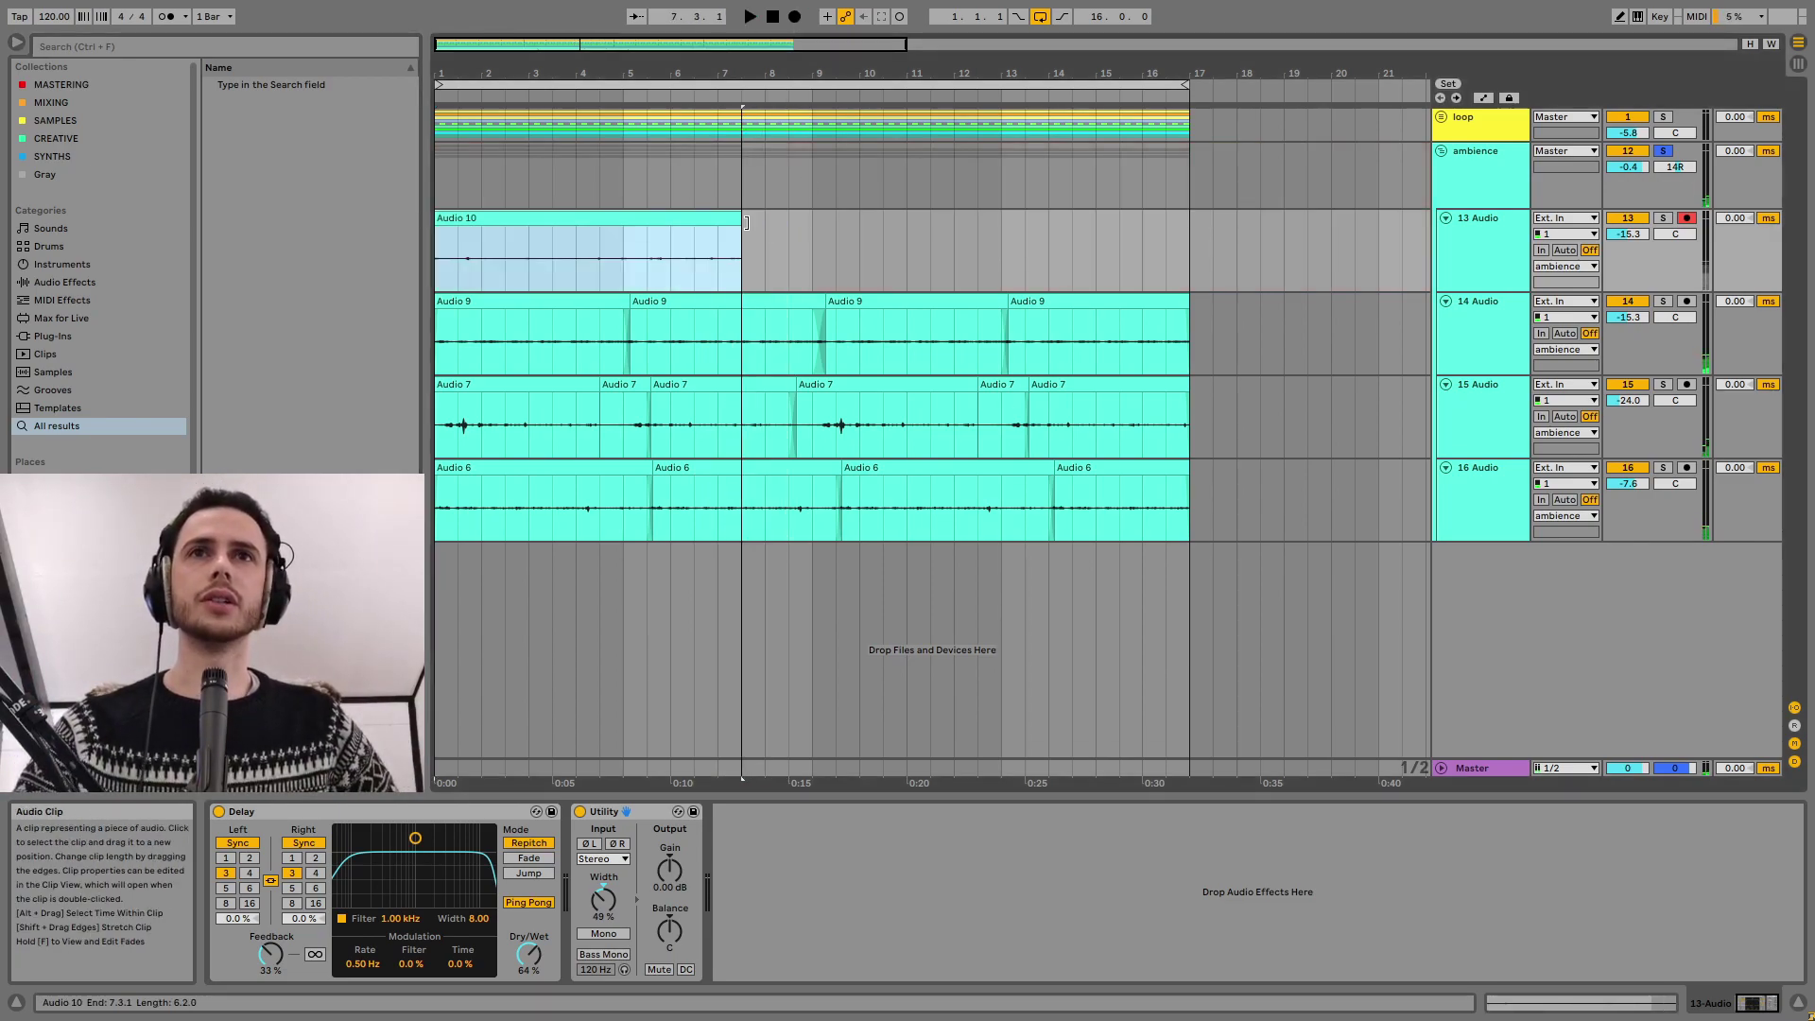
key(s)
drag(1626, 241, 1627, 189)
key(space)
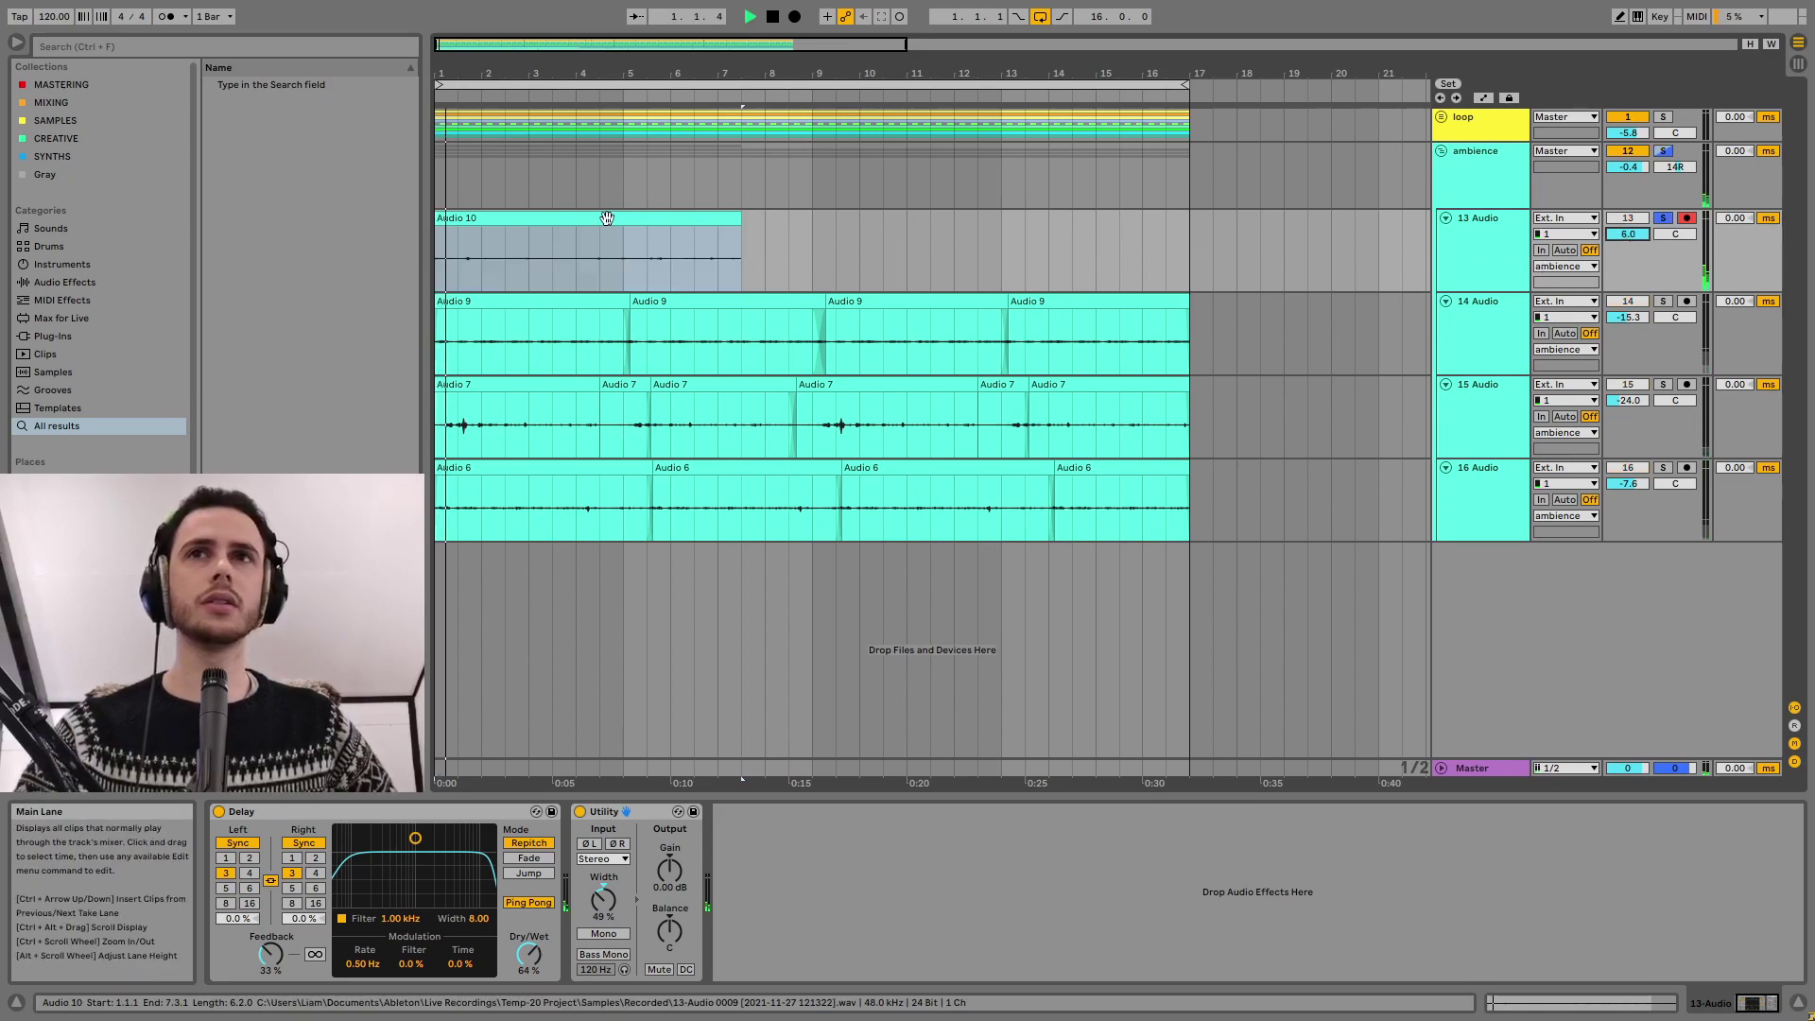
Cut the fourth take's opening so the clip runs from bar 1 to bar 7, and raise the track's Utility gain.
click(456, 223)
drag(436, 220, 465, 221)
mouse_move(717, 214)
mouse_down()
mouse_move(742, 218)
mouse_move(717, 227)
mouse_up()
drag(669, 869, 669, 851)
click(713, 229)
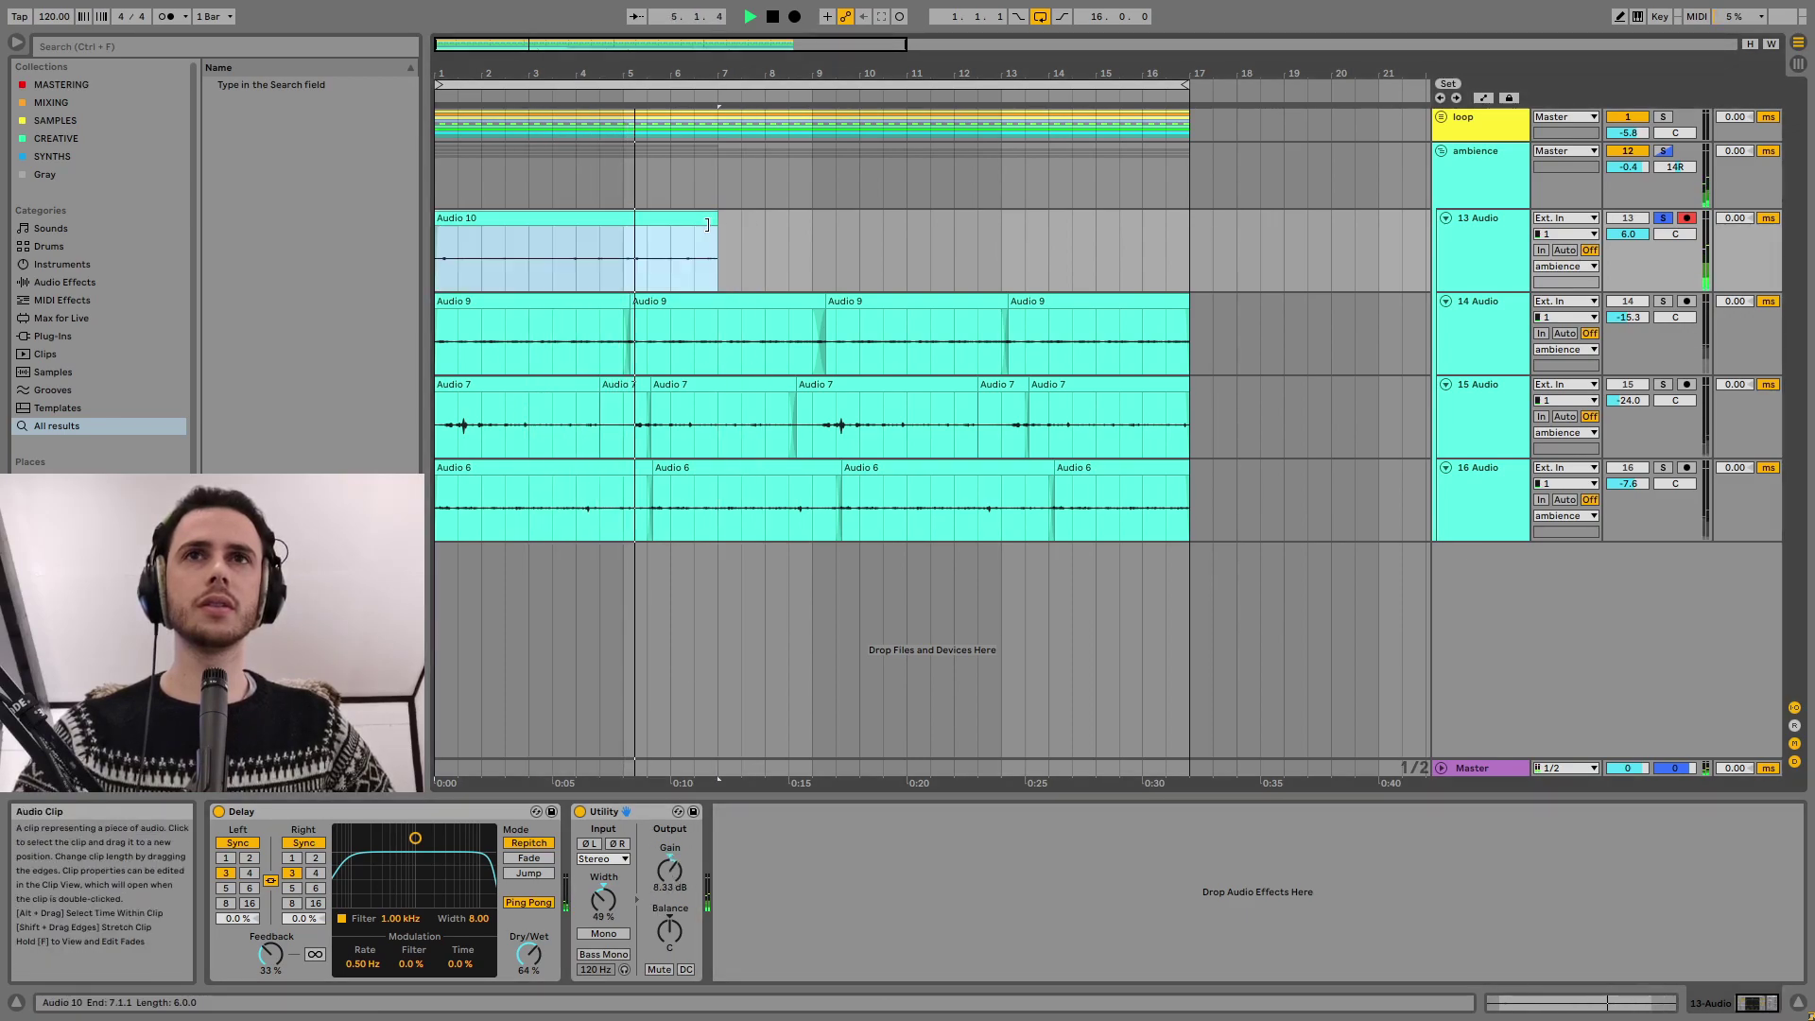
Repeat the fourth take with crossfaded copies from about 6.3.1 and bar 12, ending the last one at bar 17.
key(ctrl+d)
drag(742, 220, 719, 228)
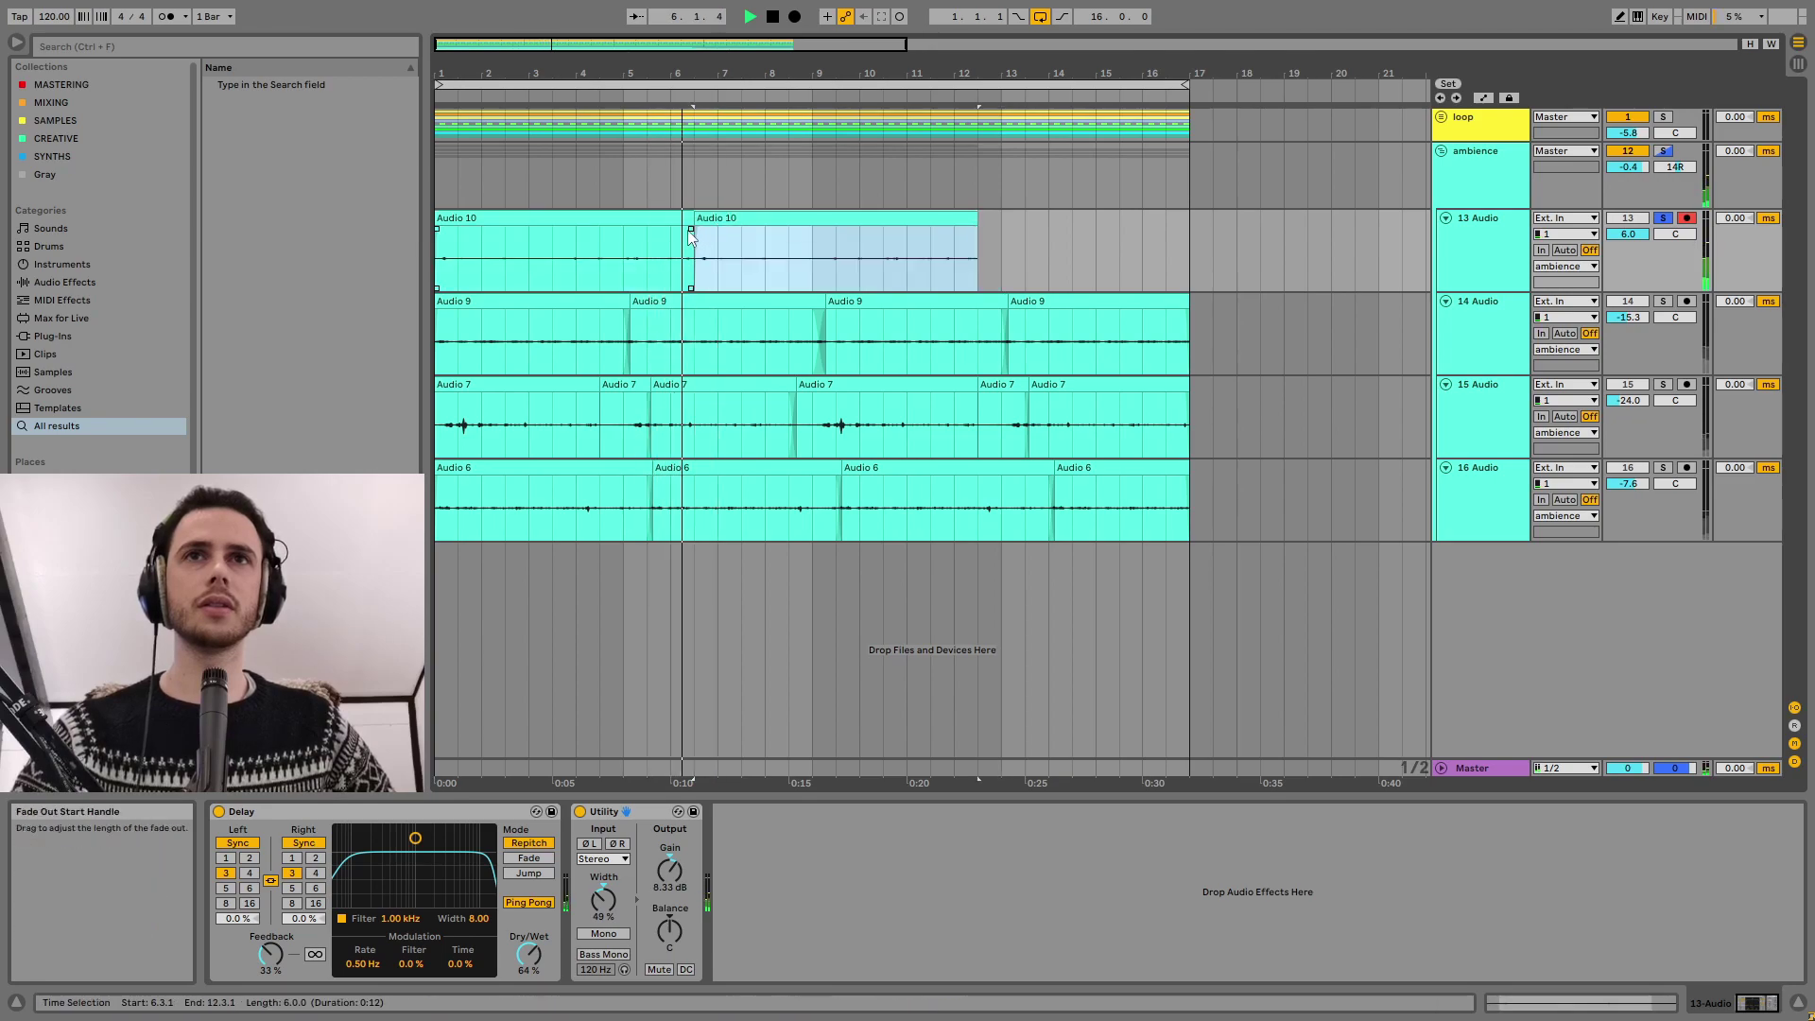
click(661, 218)
shift+click(762, 217)
key(ctrl+d)
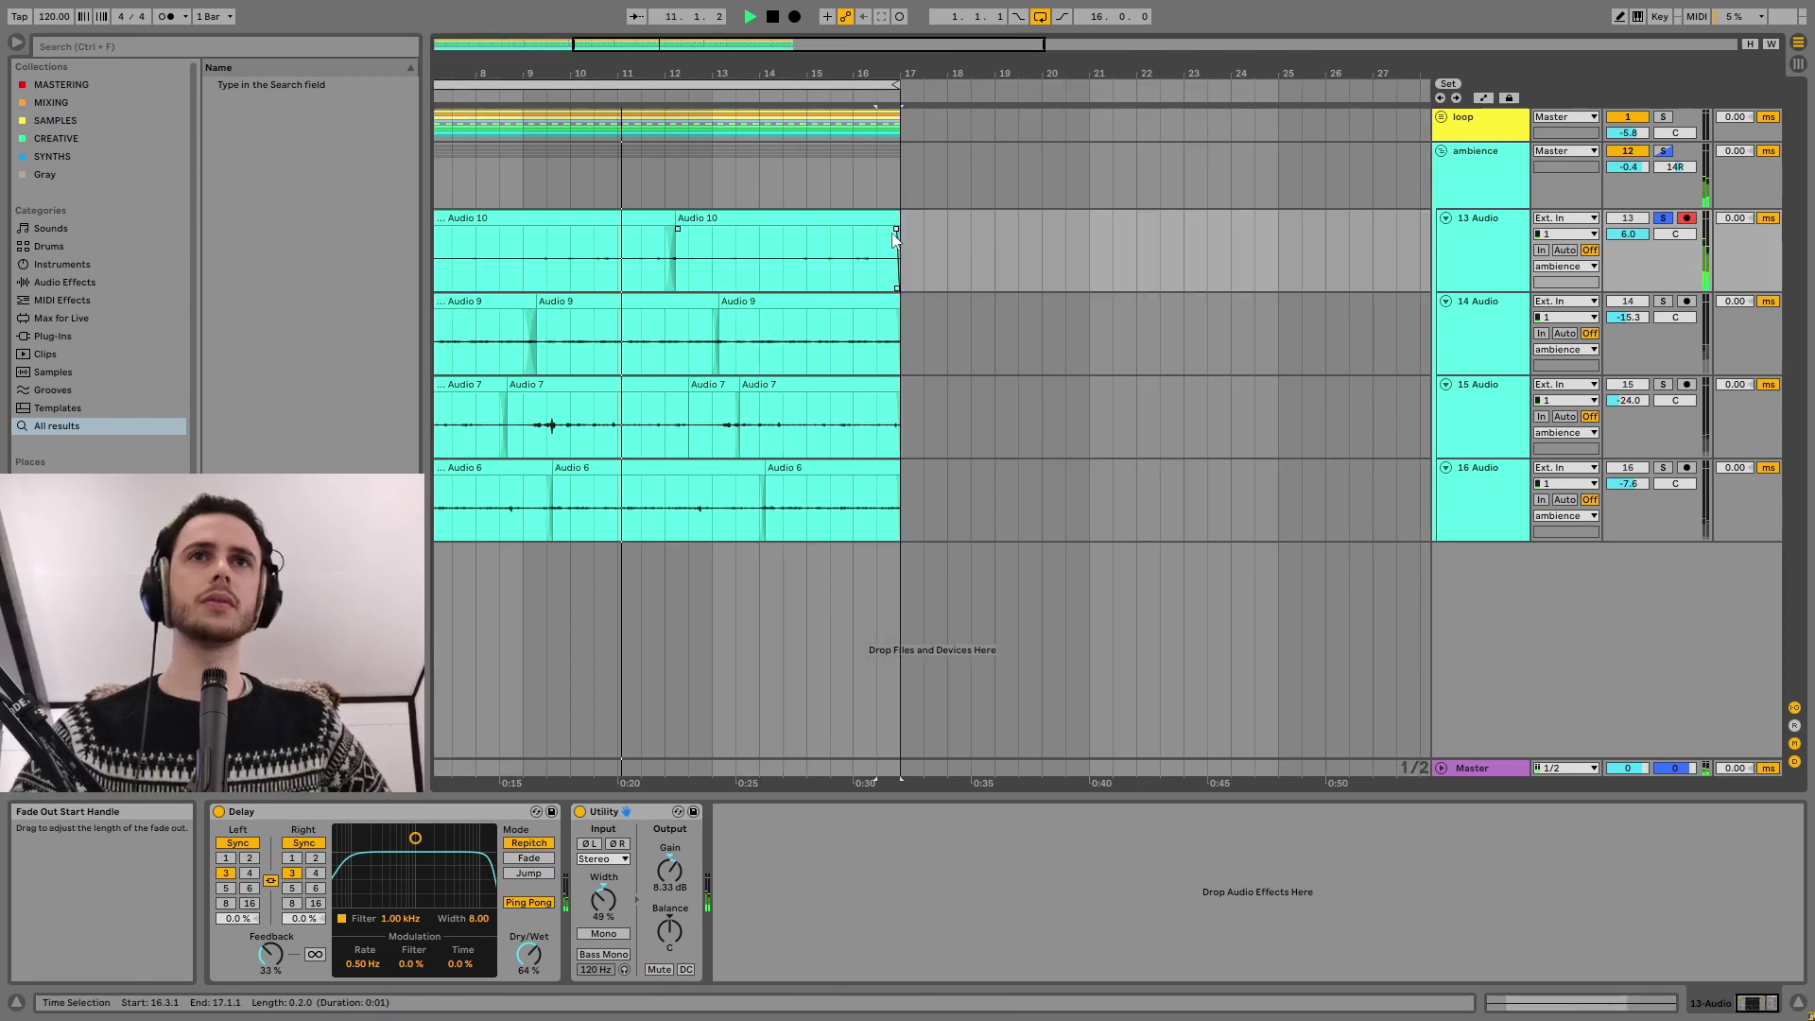
Unsolo the fourth-take track and lower its volume to 2.7 dB.
key(s)
drag(759, 74, 896, 51)
drag(1627, 234, 1627, 259)
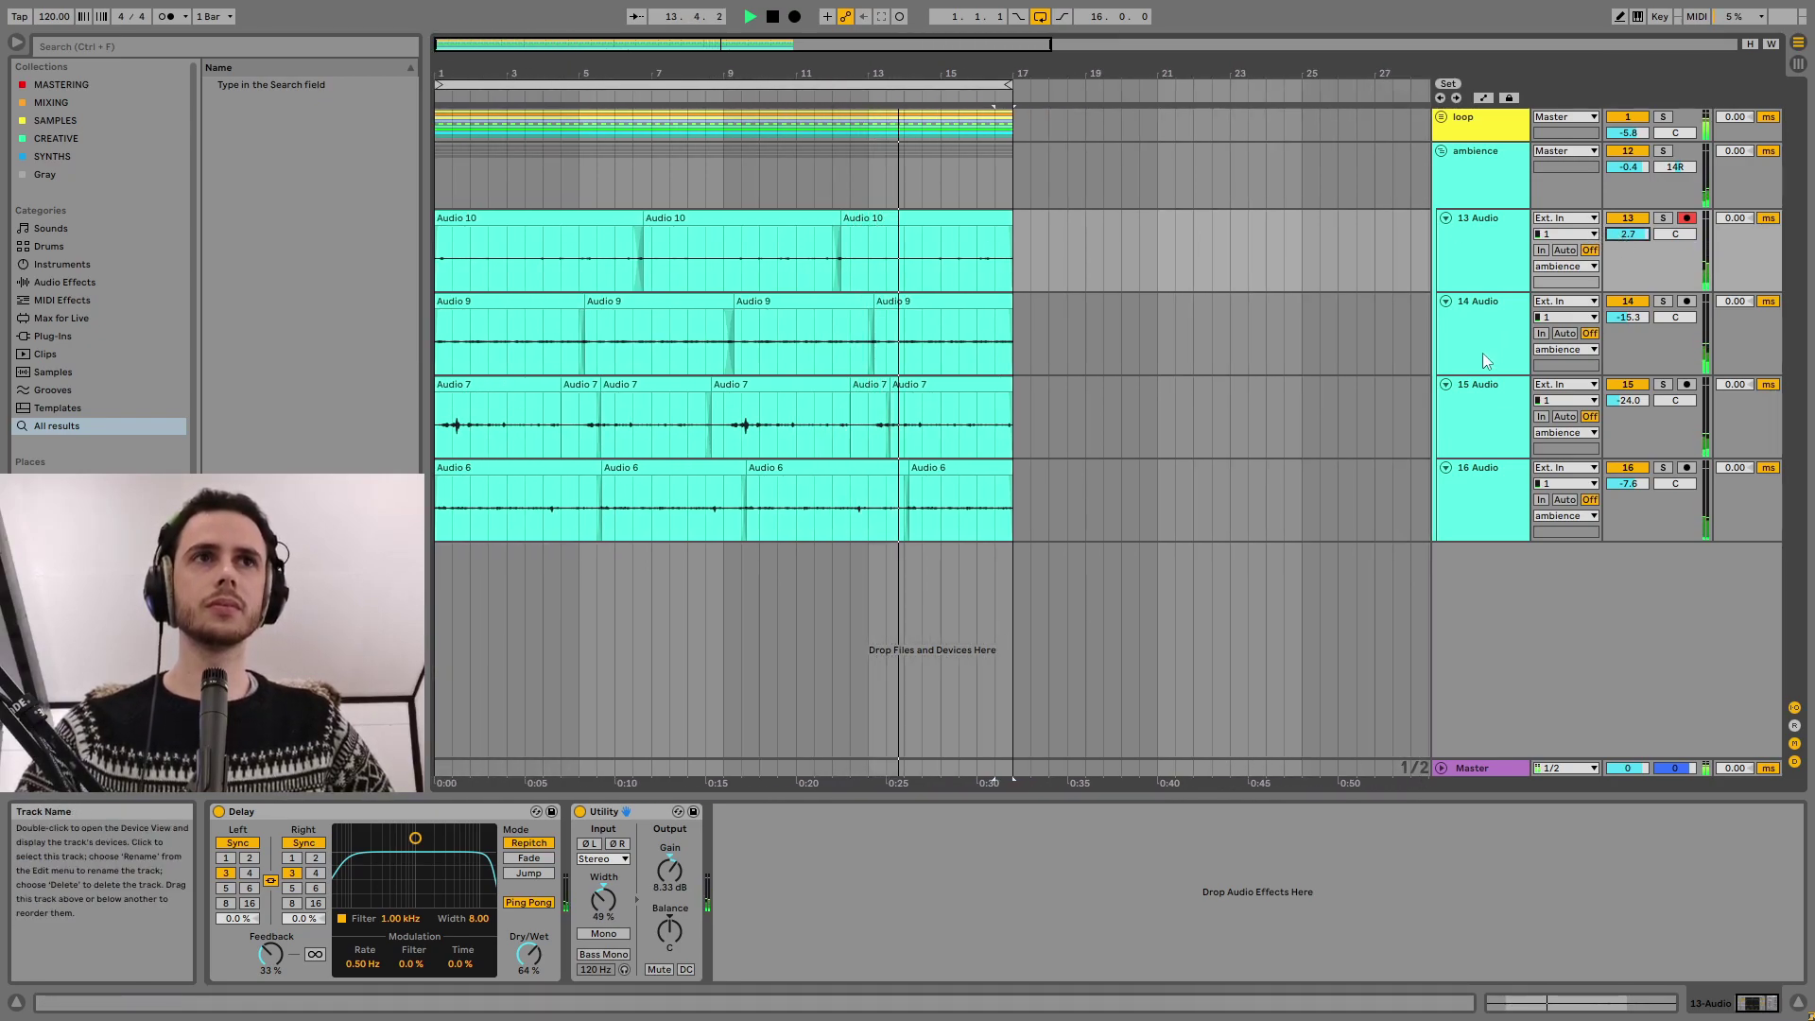
Duplicate the fourth-take track and clear all clips from the upper copy.
click(1505, 257)
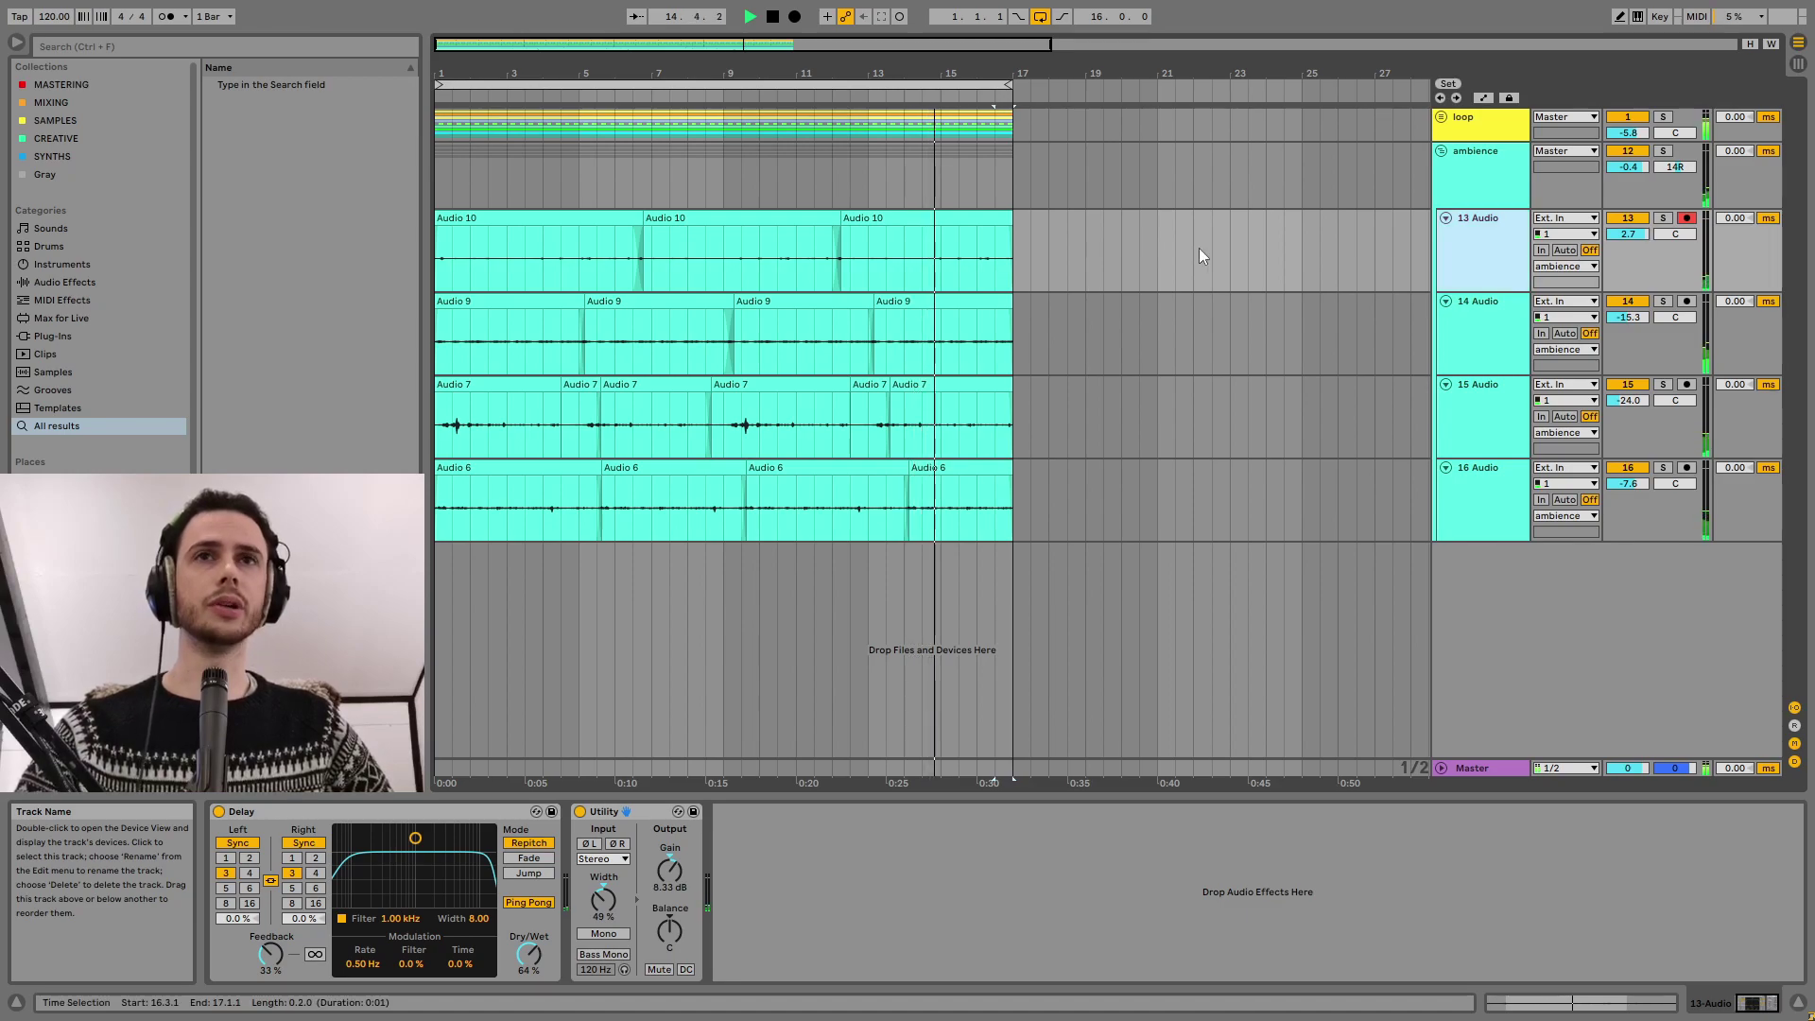
key(ctrl+d)
drag(1123, 264, 396, 264)
key(Delete)
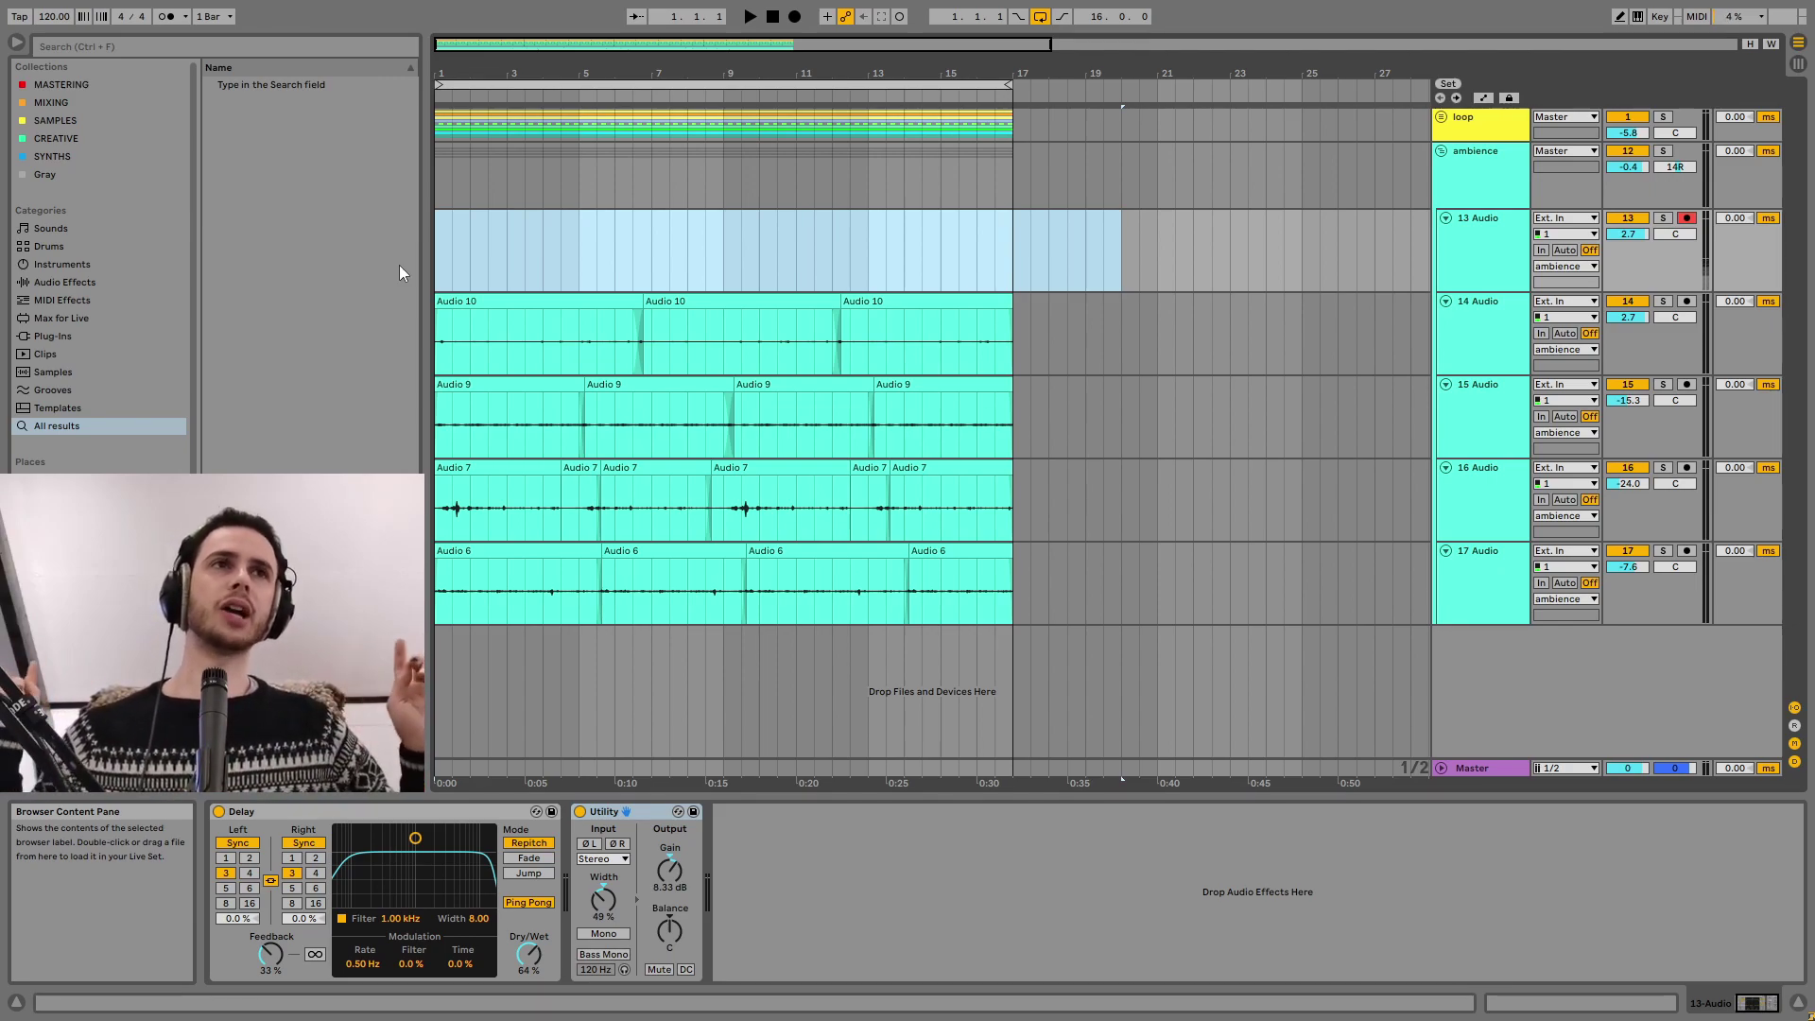
Record a fifth ambience take on the empty 13 Audio track from bar 1 to about bar 5.
click(772, 18)
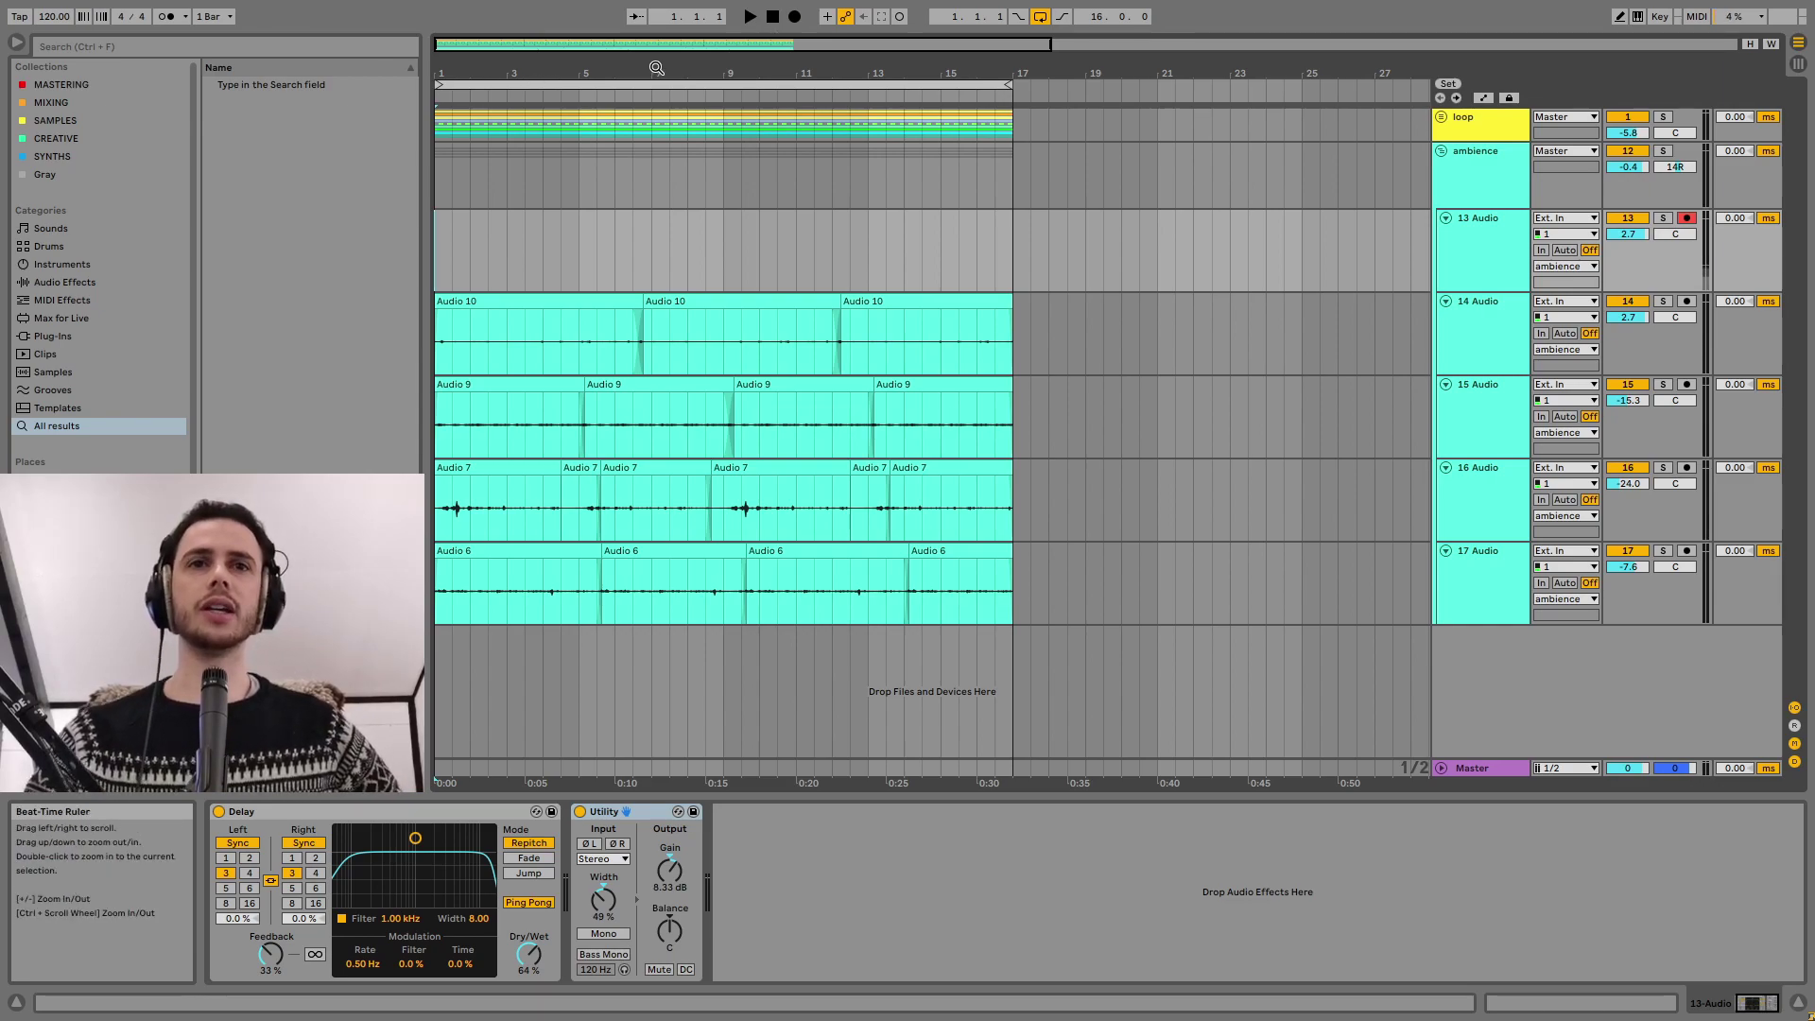
click(797, 17)
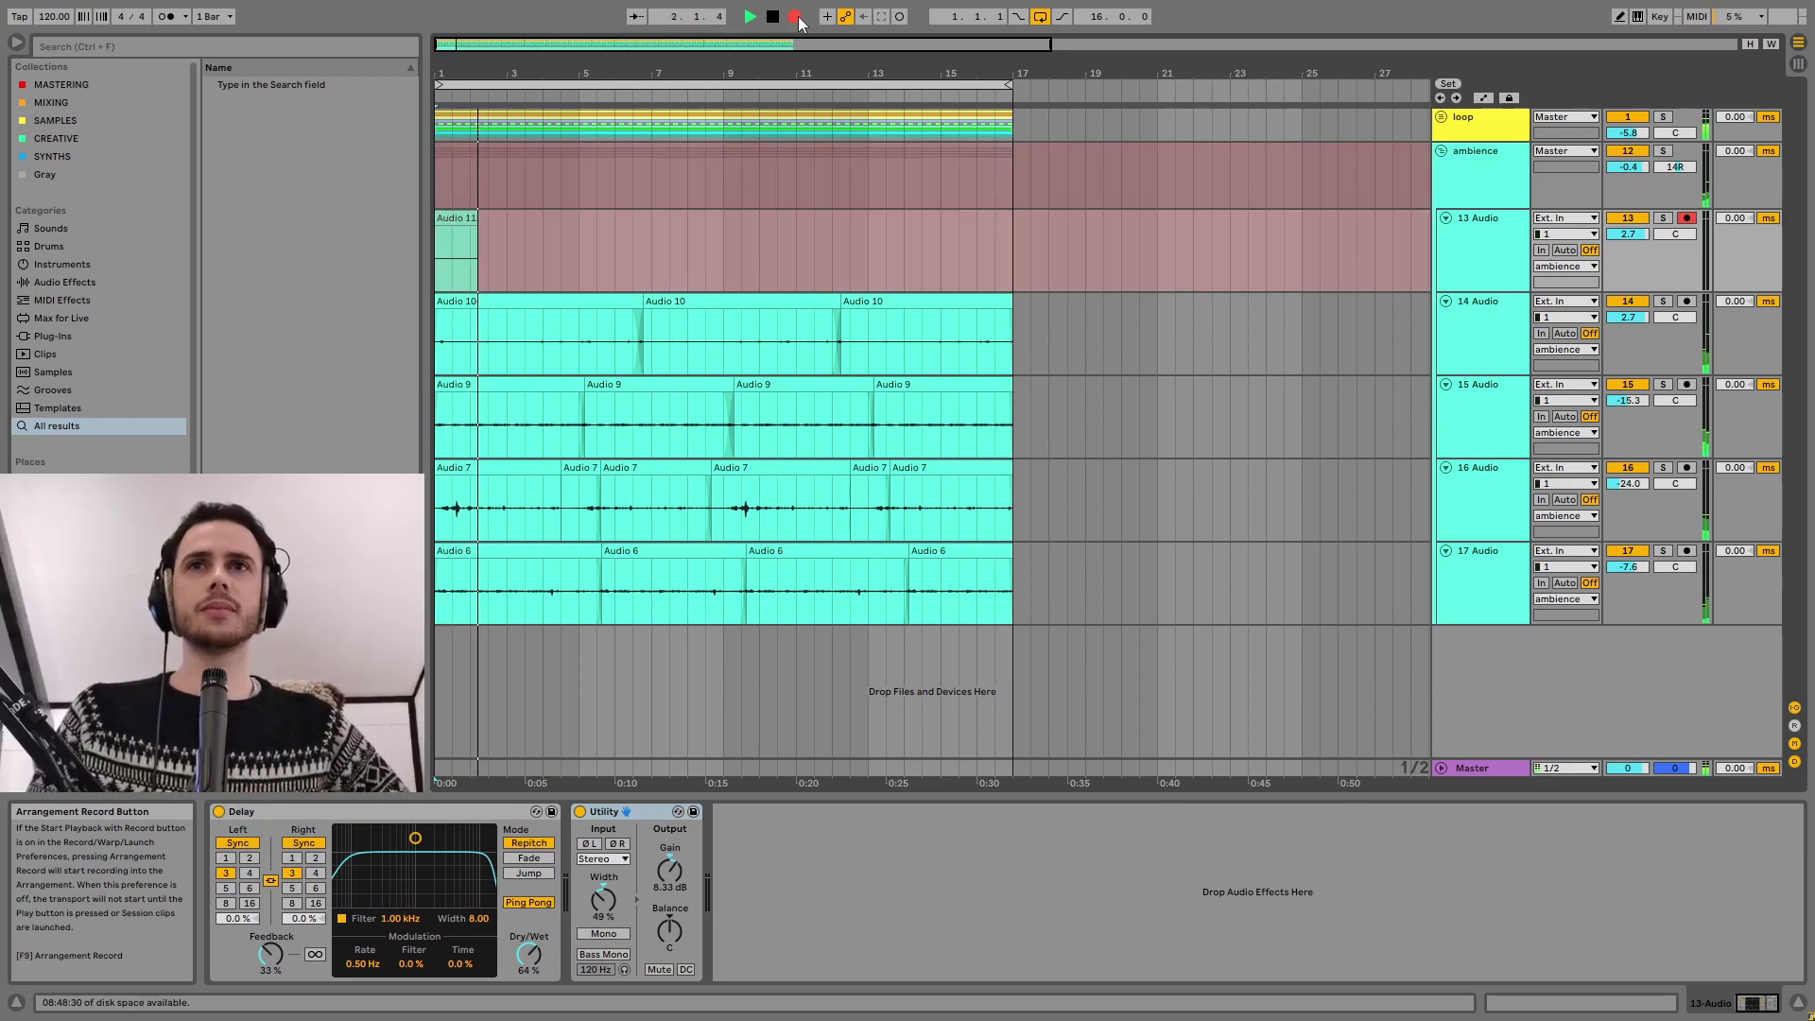
key(space)
Open the fifth take's clip settings, play the clip soloed and raise its gain to 24.0 dB.
double_click(546, 218)
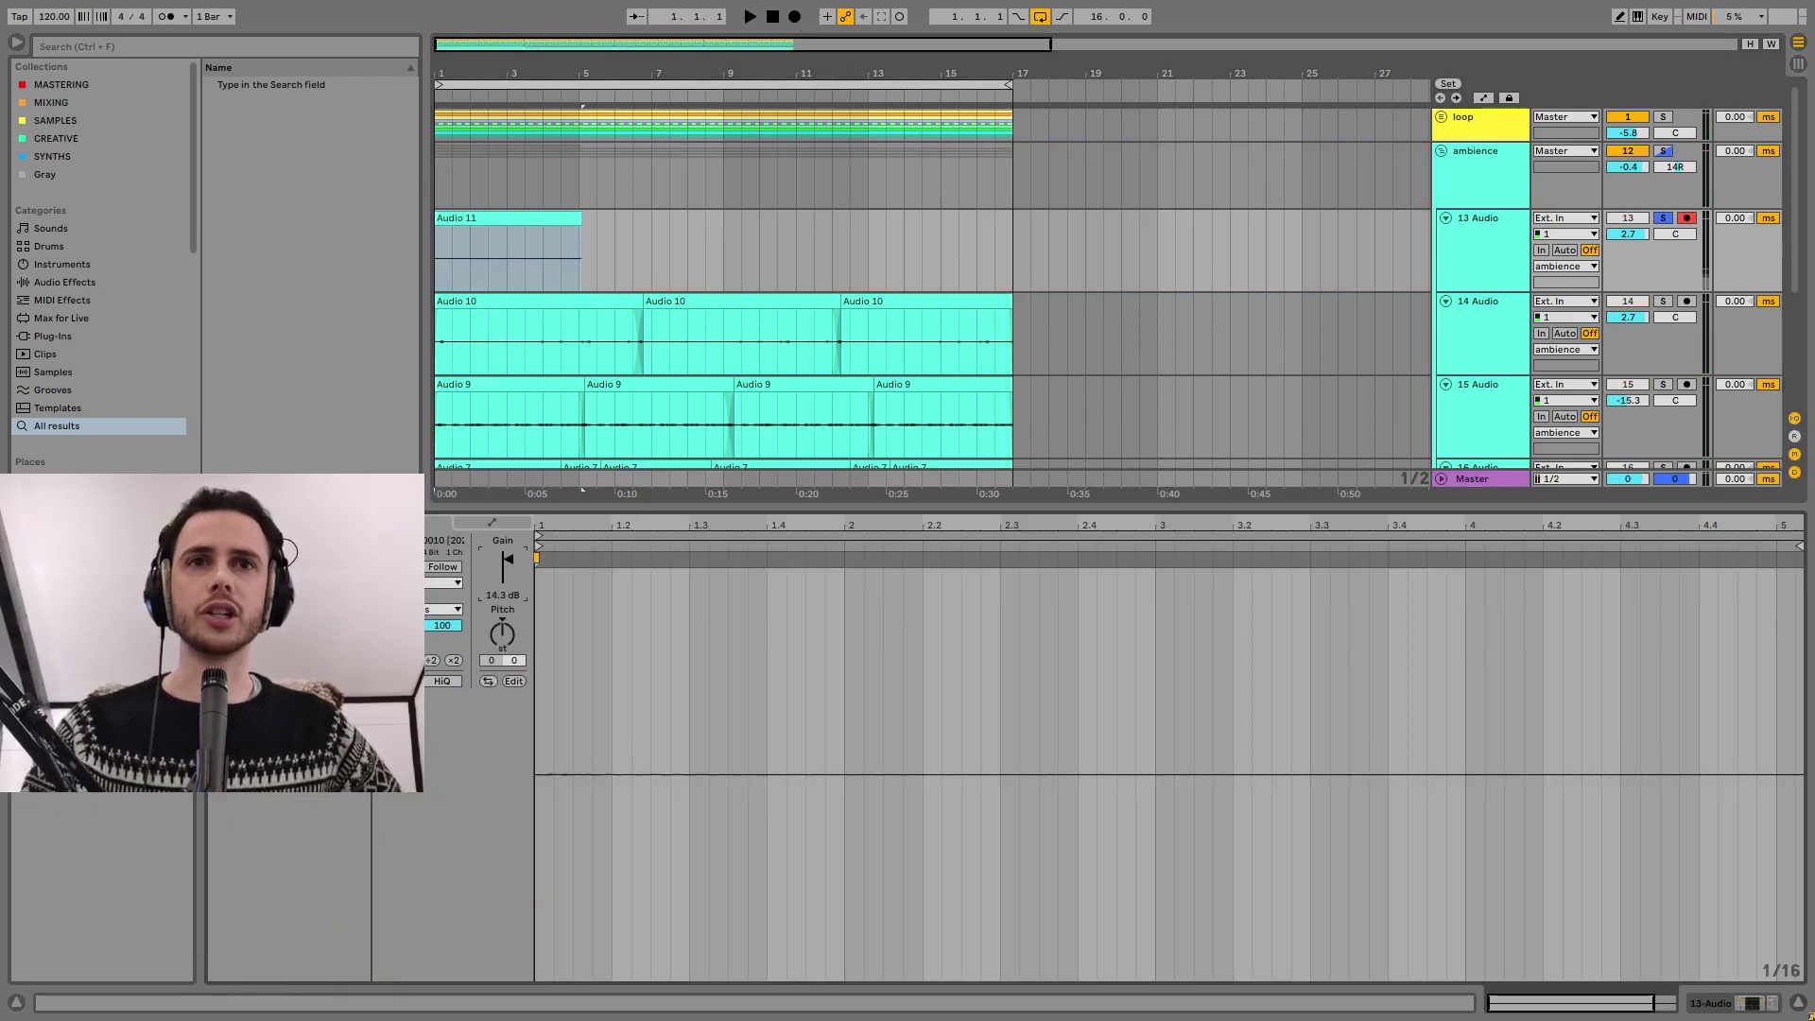
key(space)
drag(508, 554, 509, 549)
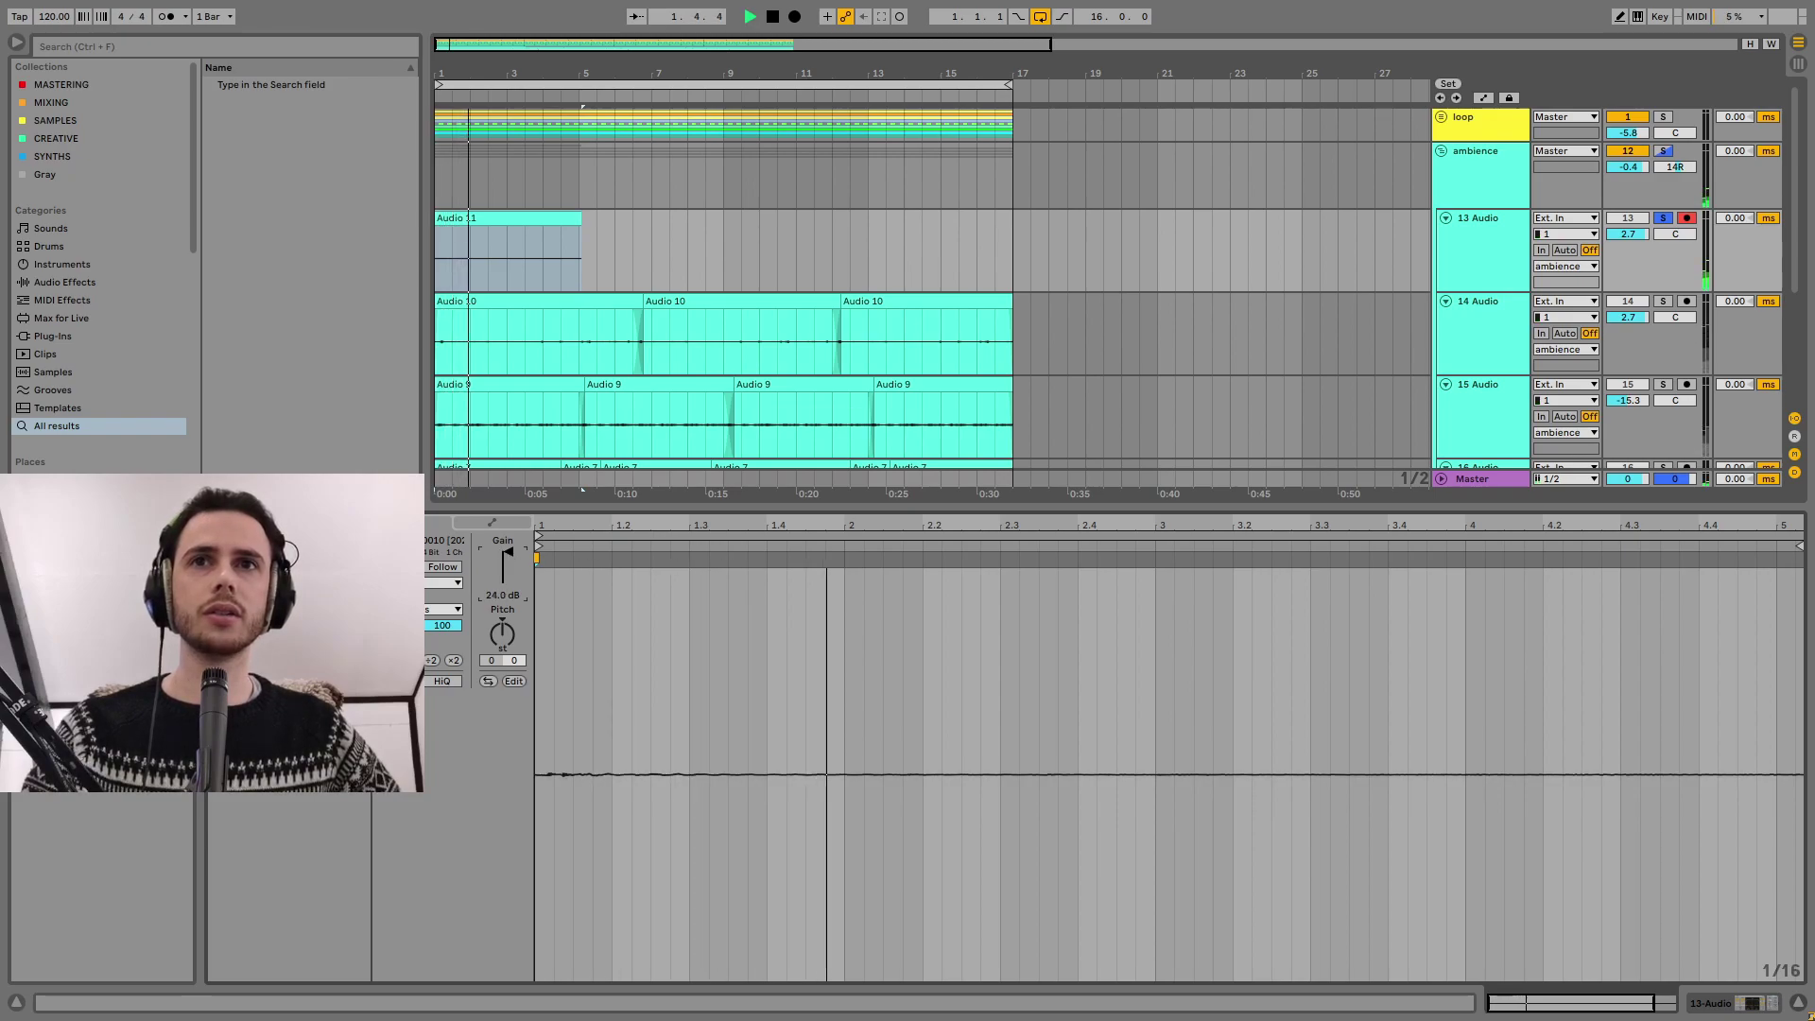
Repeat the fifth-take clip along the 13 Audio track with short crossfades and trim it to end at bar 17.
drag(457, 74, 457, 170)
click(467, 257)
key(ctrl+e)
click(513, 225)
drag(568, 224, 536, 221)
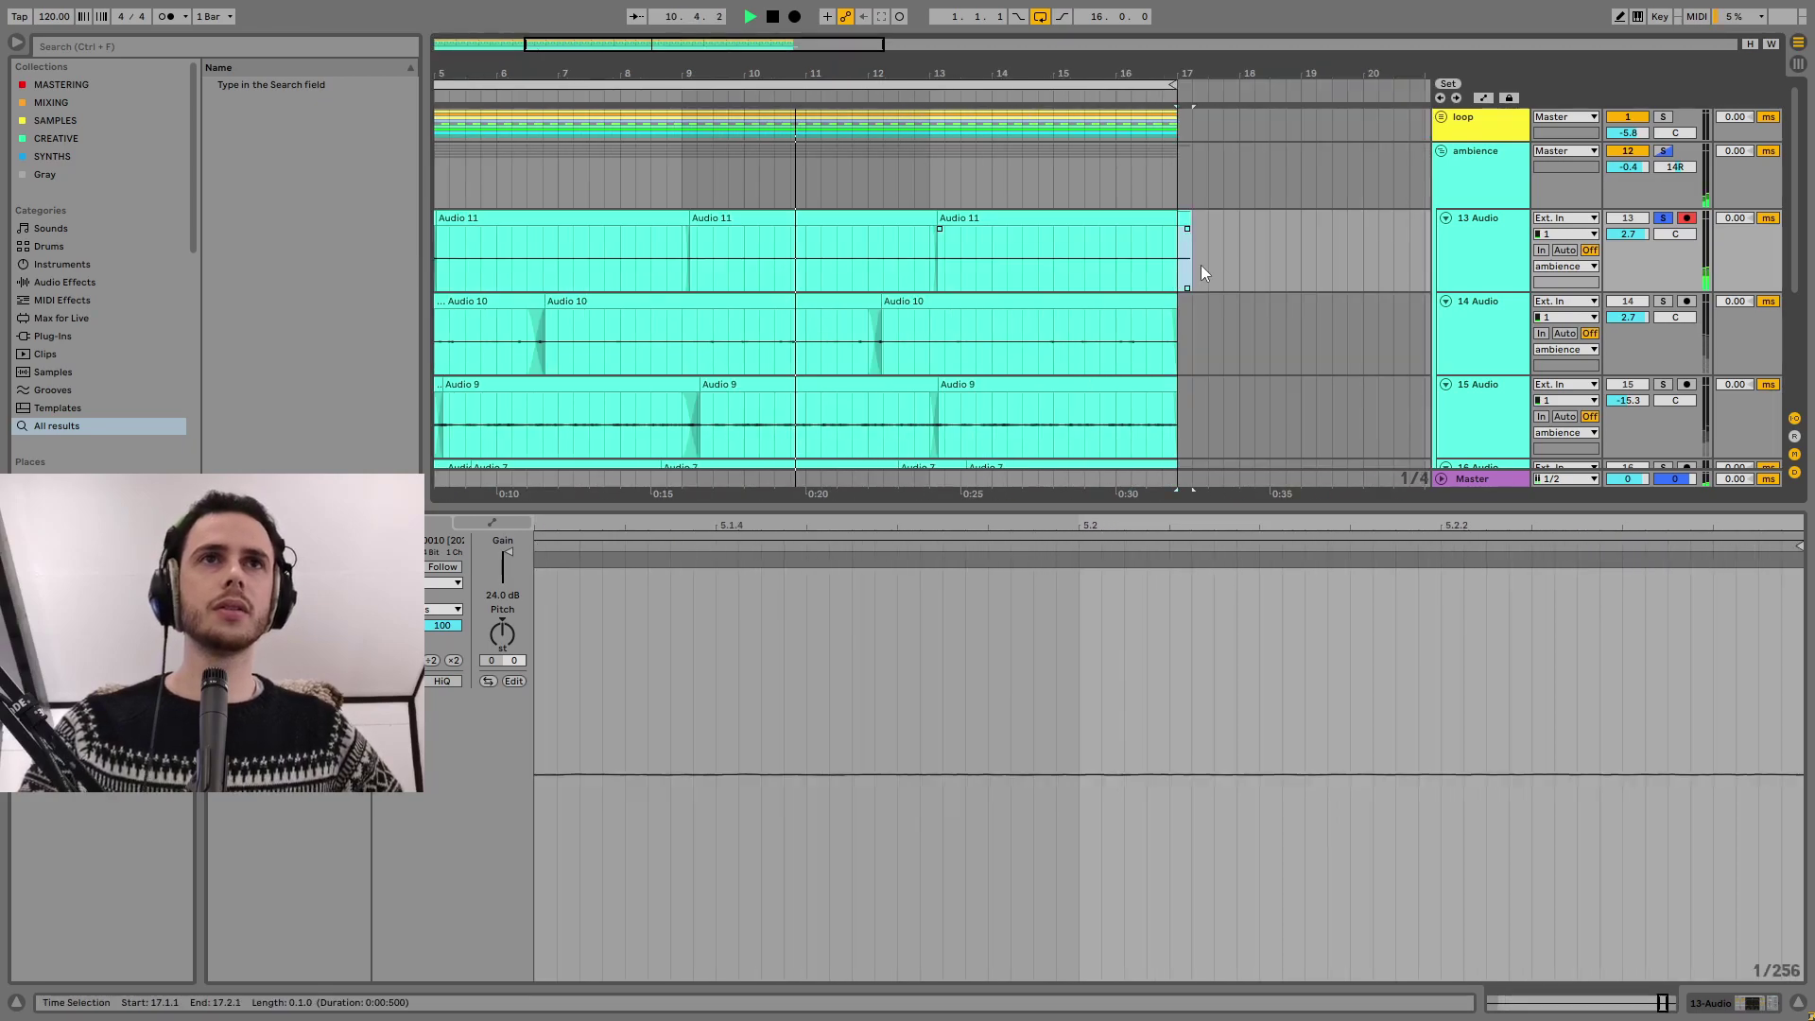
drag(1200, 267, 1174, 231)
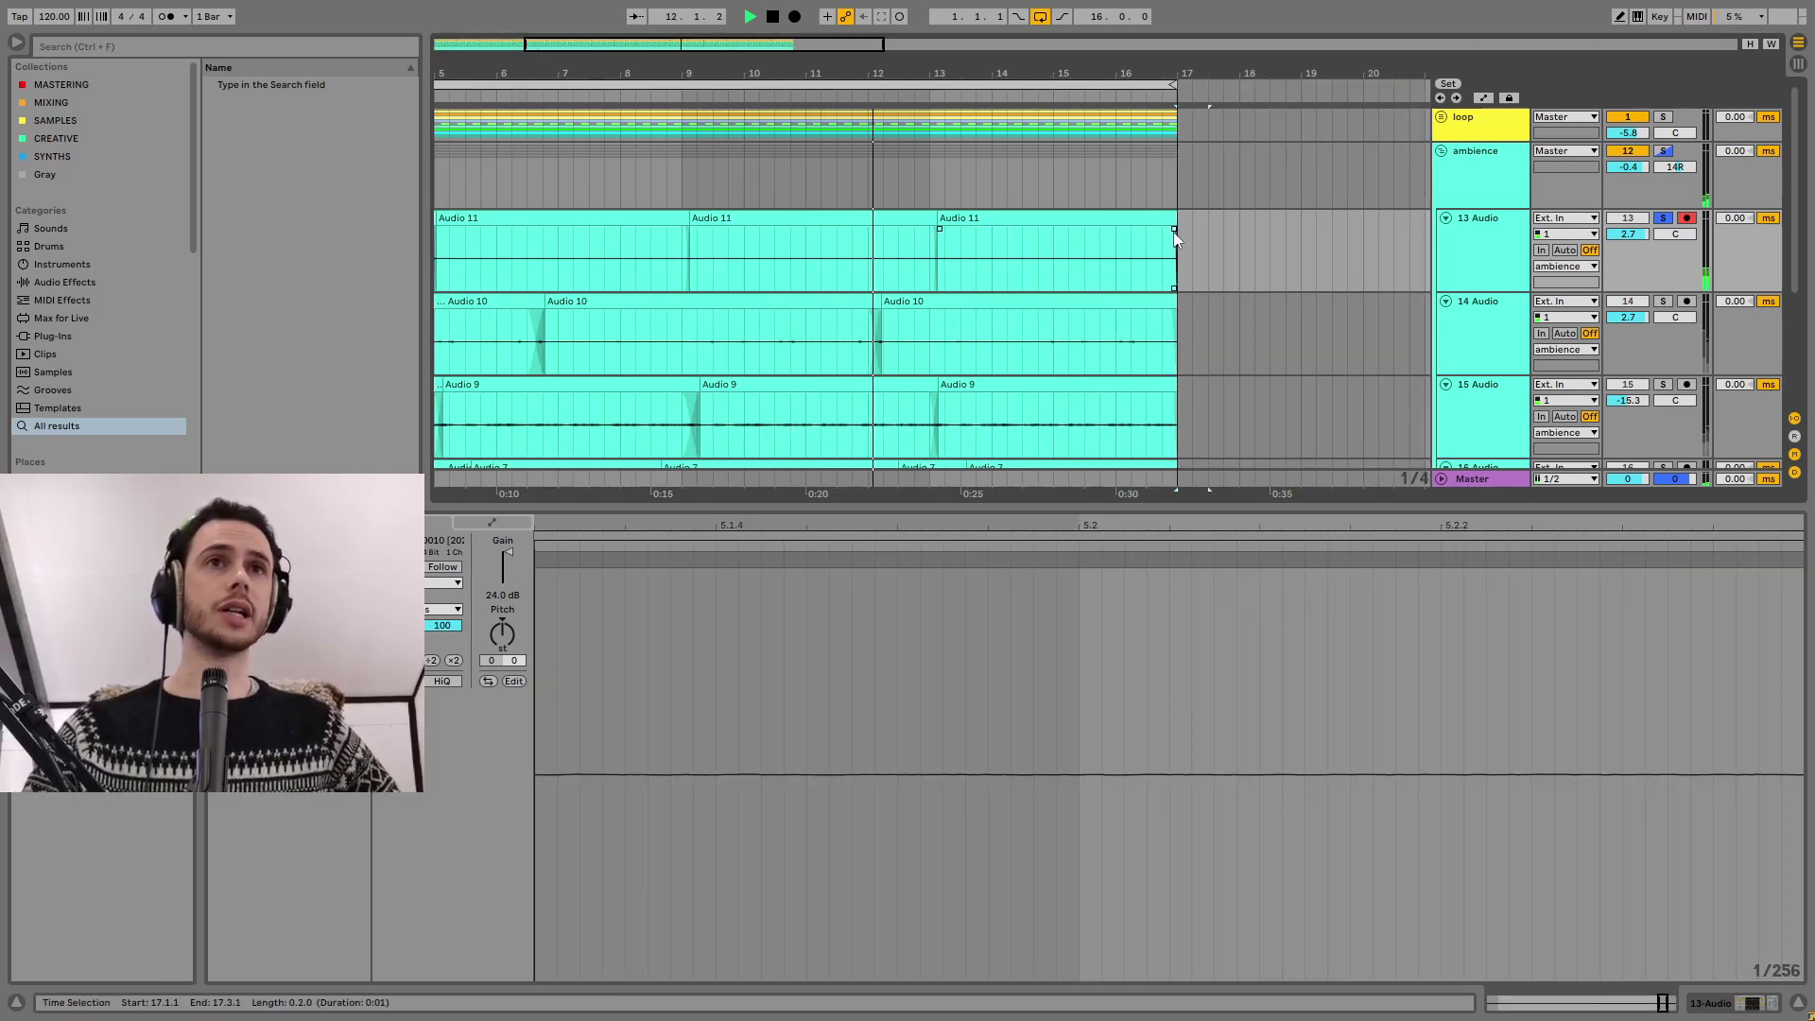
Lower the 13 Audio track's volume to -0.2 dB while comparing the ambience group soloed and with the loop.
click(1484, 175)
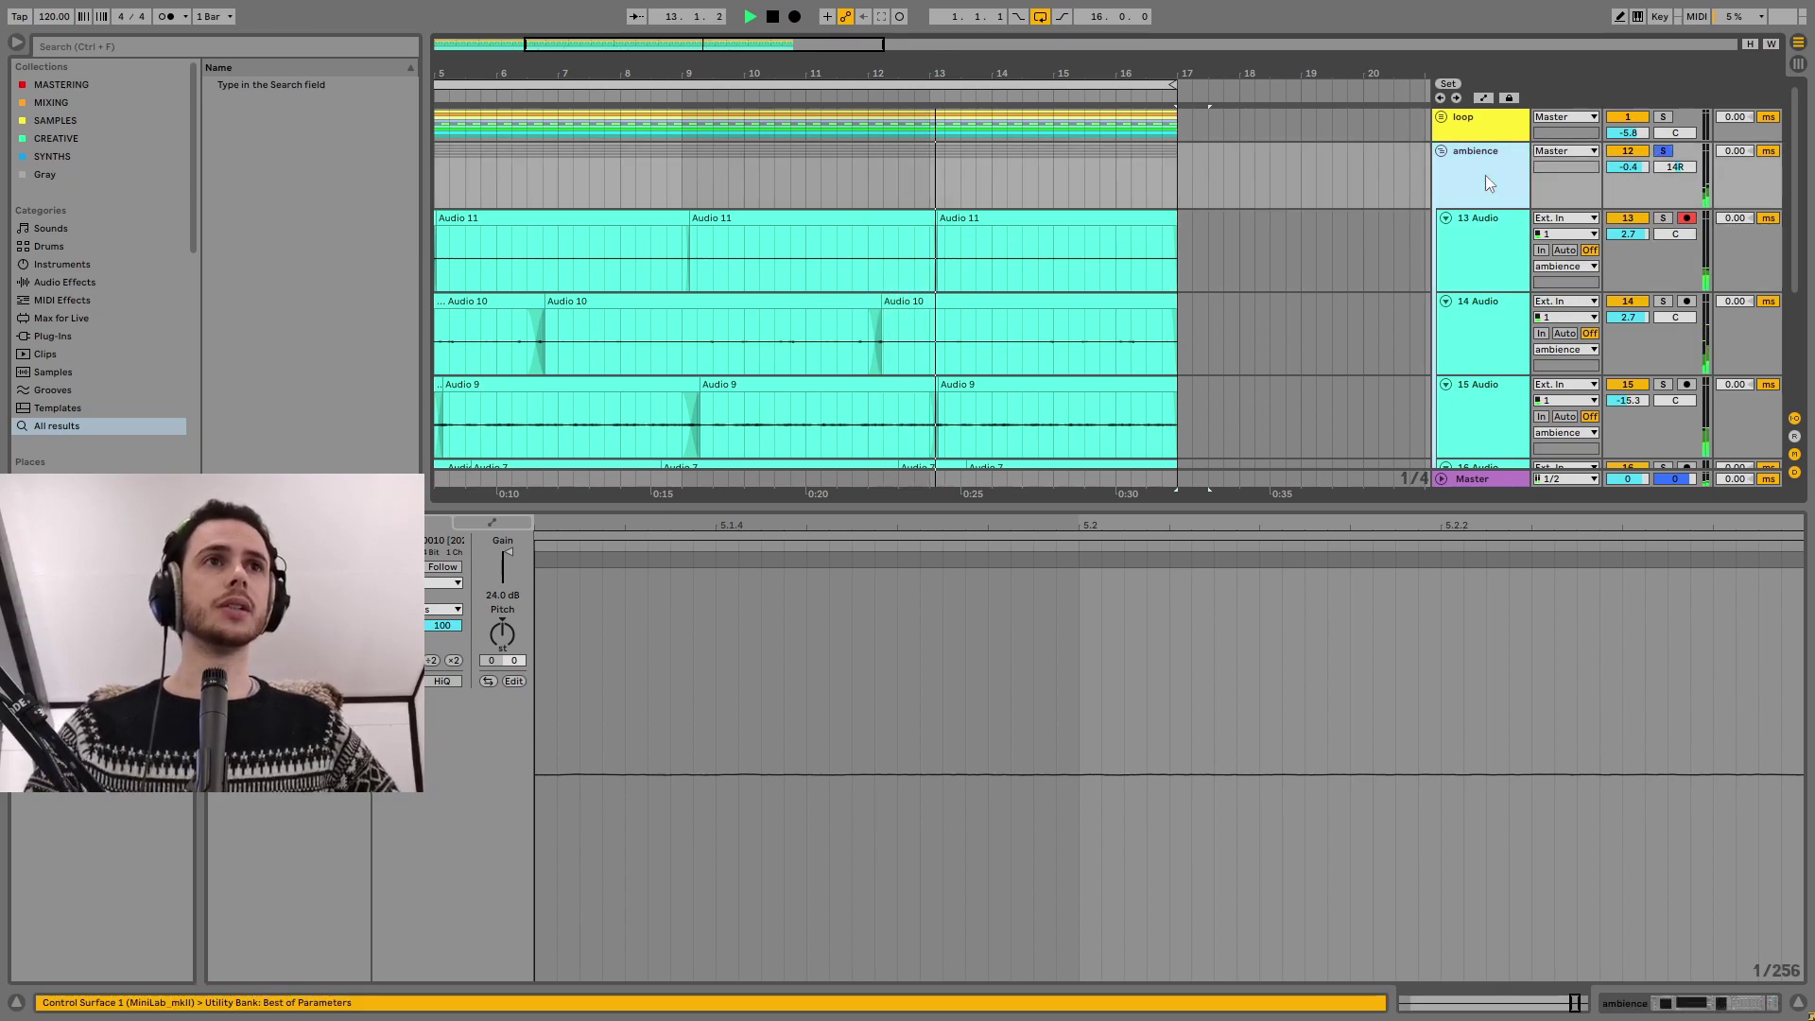
drag(1628, 234, 1628, 247)
click(1475, 178)
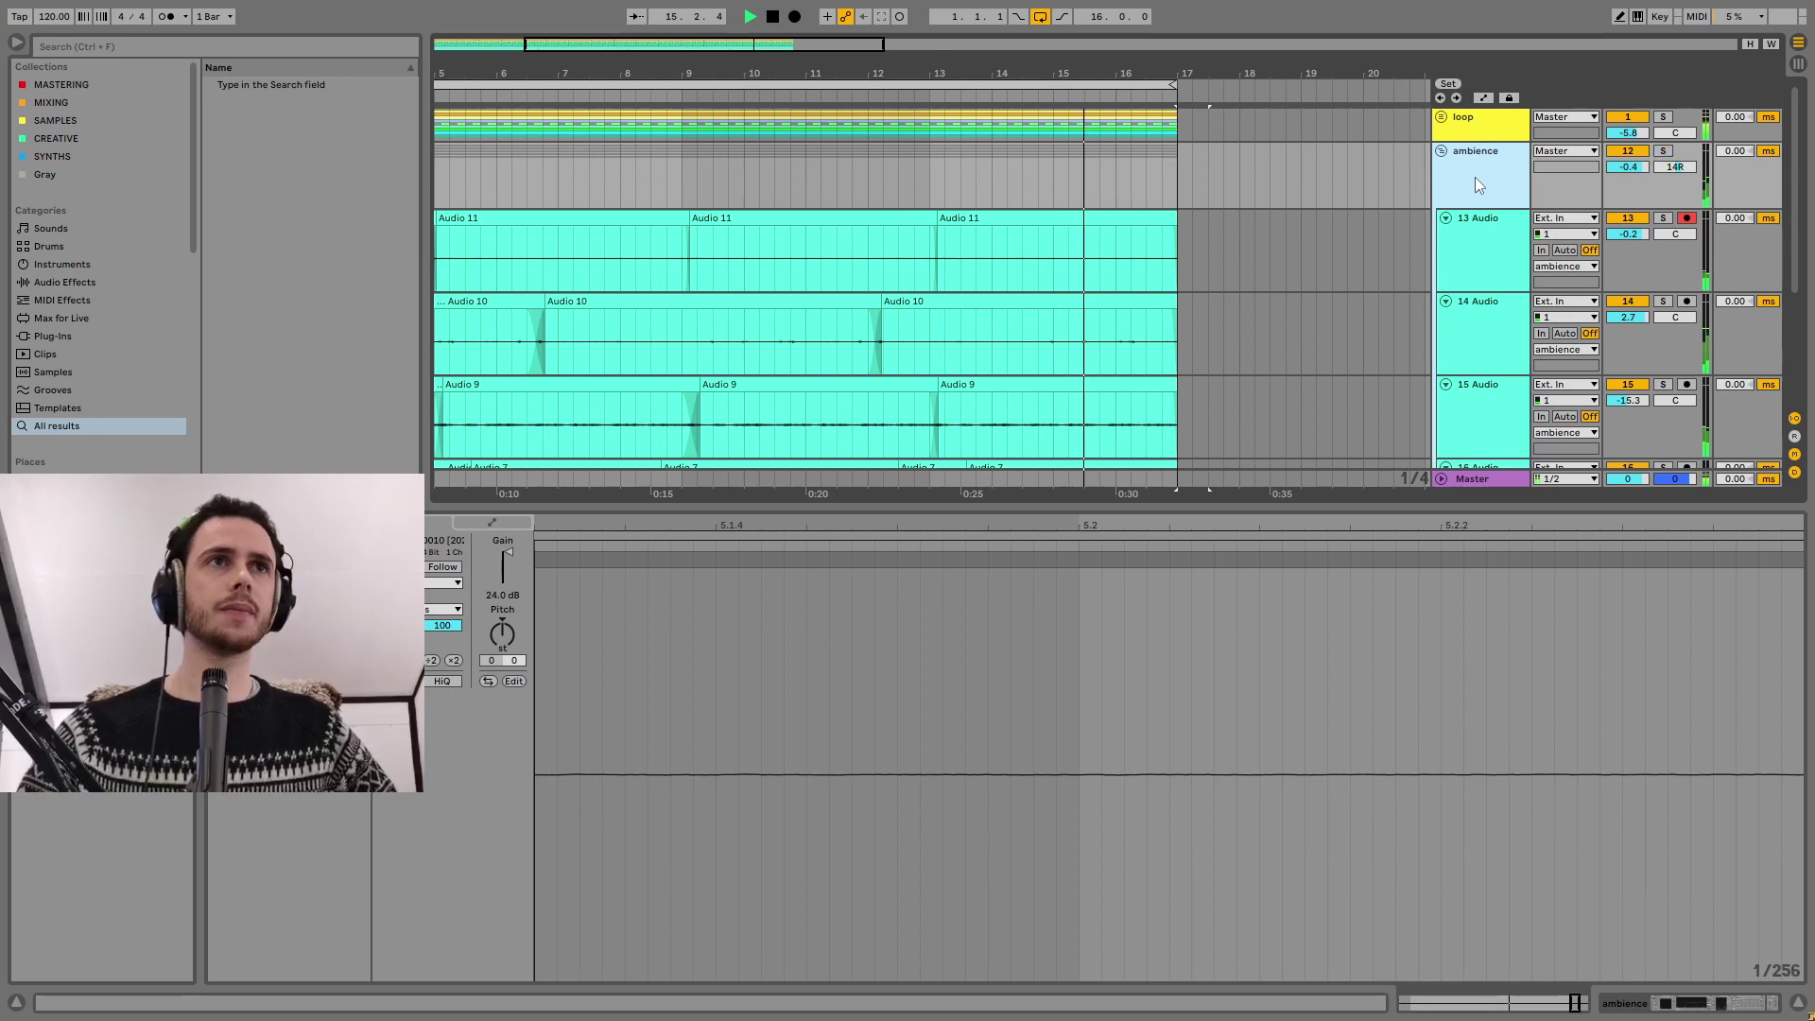
key(ctrl+alt+l)
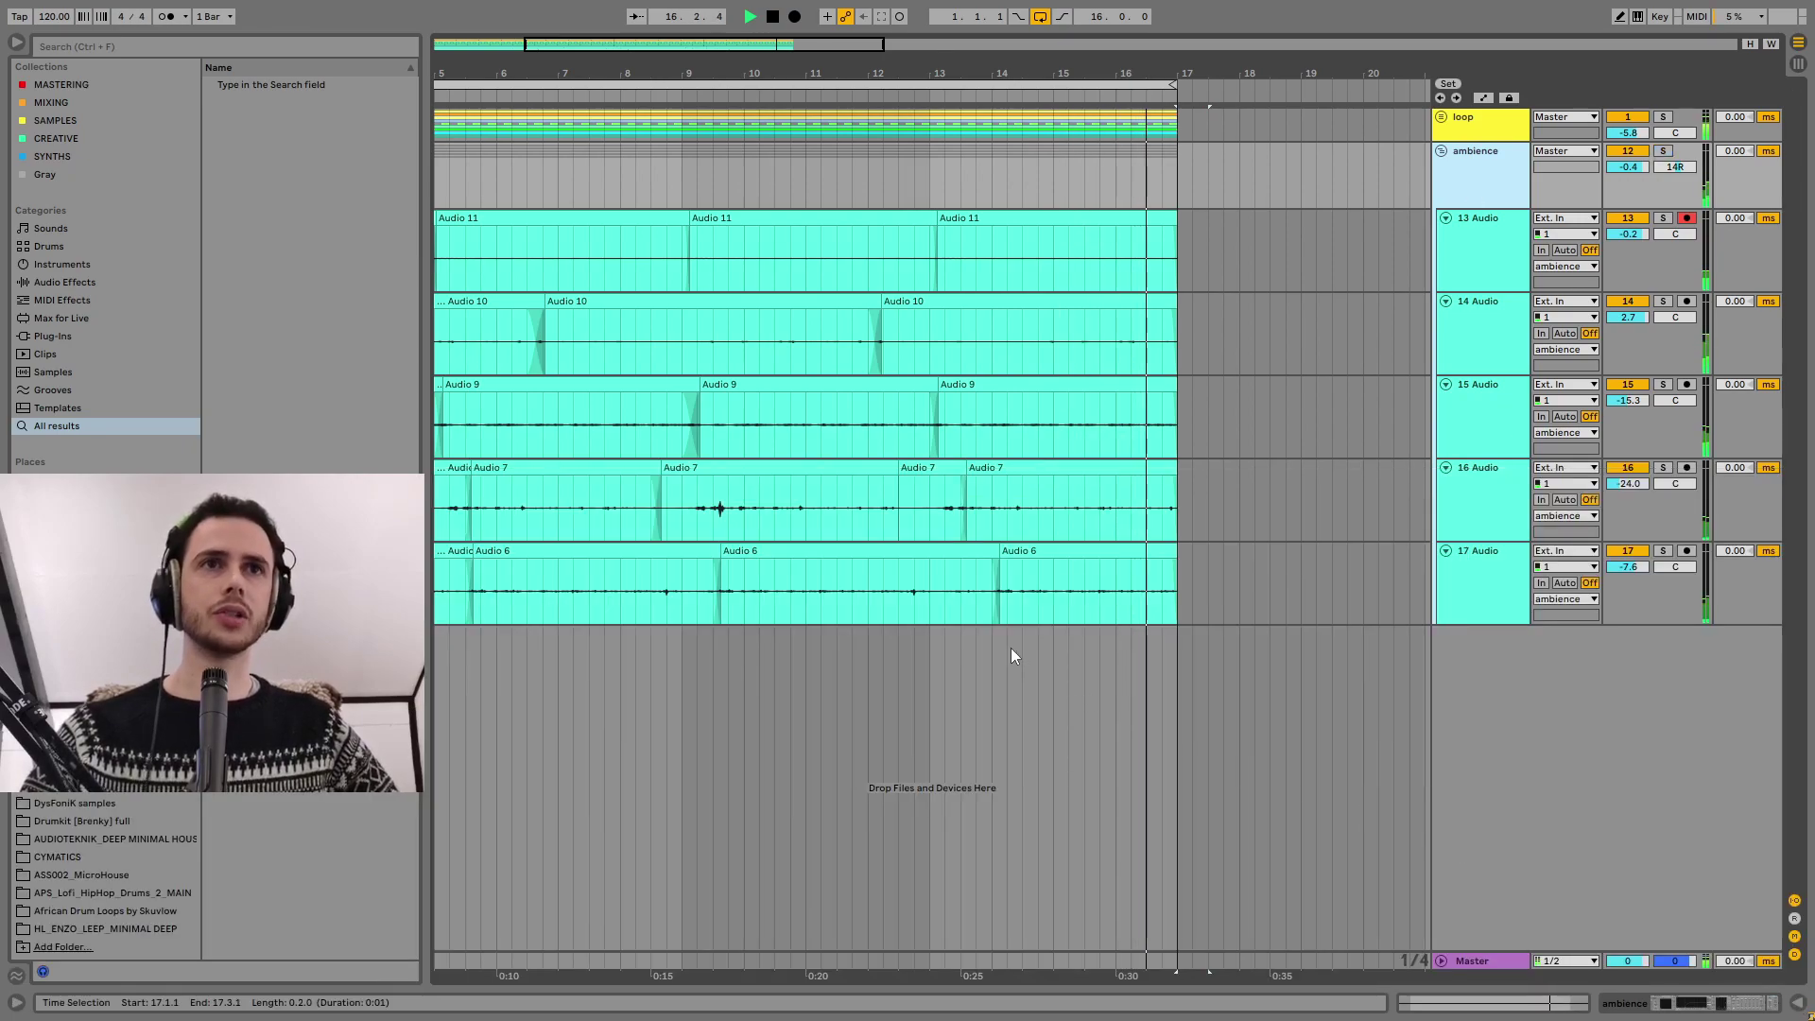
key(space)
Enable the ambience group's audio effect rack and review its ShaperBox 2 curve, Compressor and Resonators.
double_click(1465, 185)
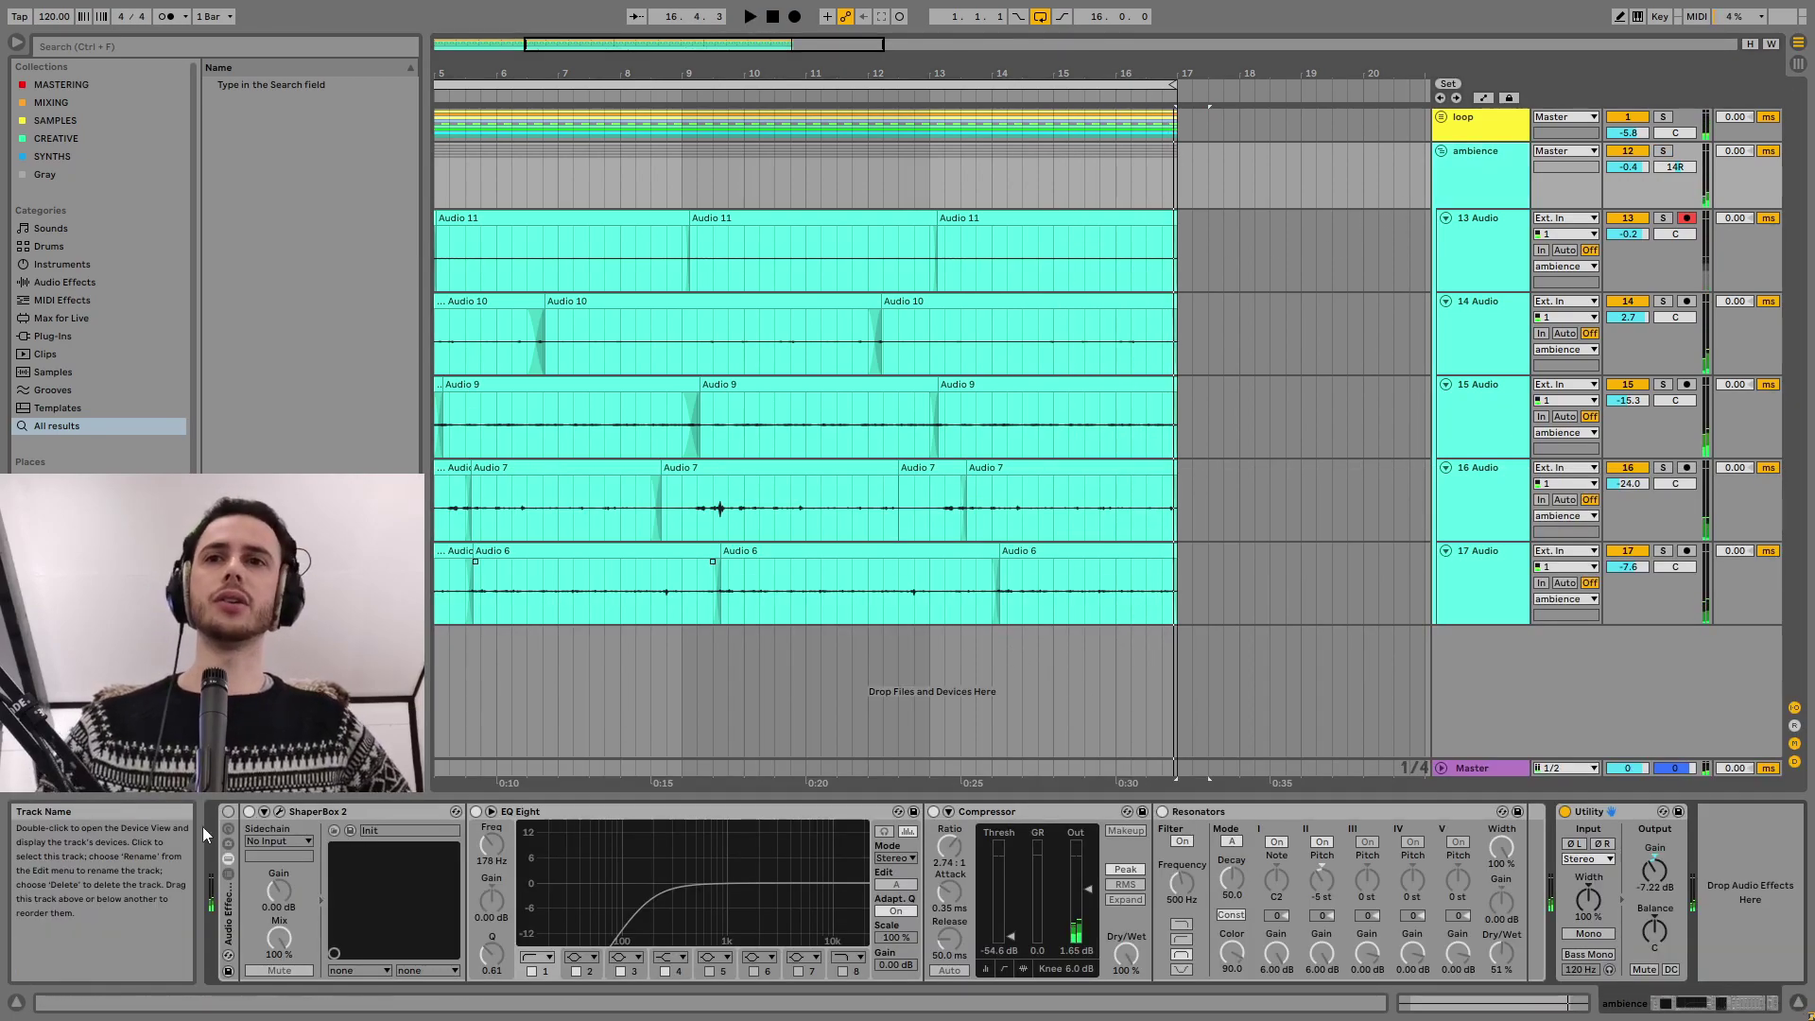
click(228, 811)
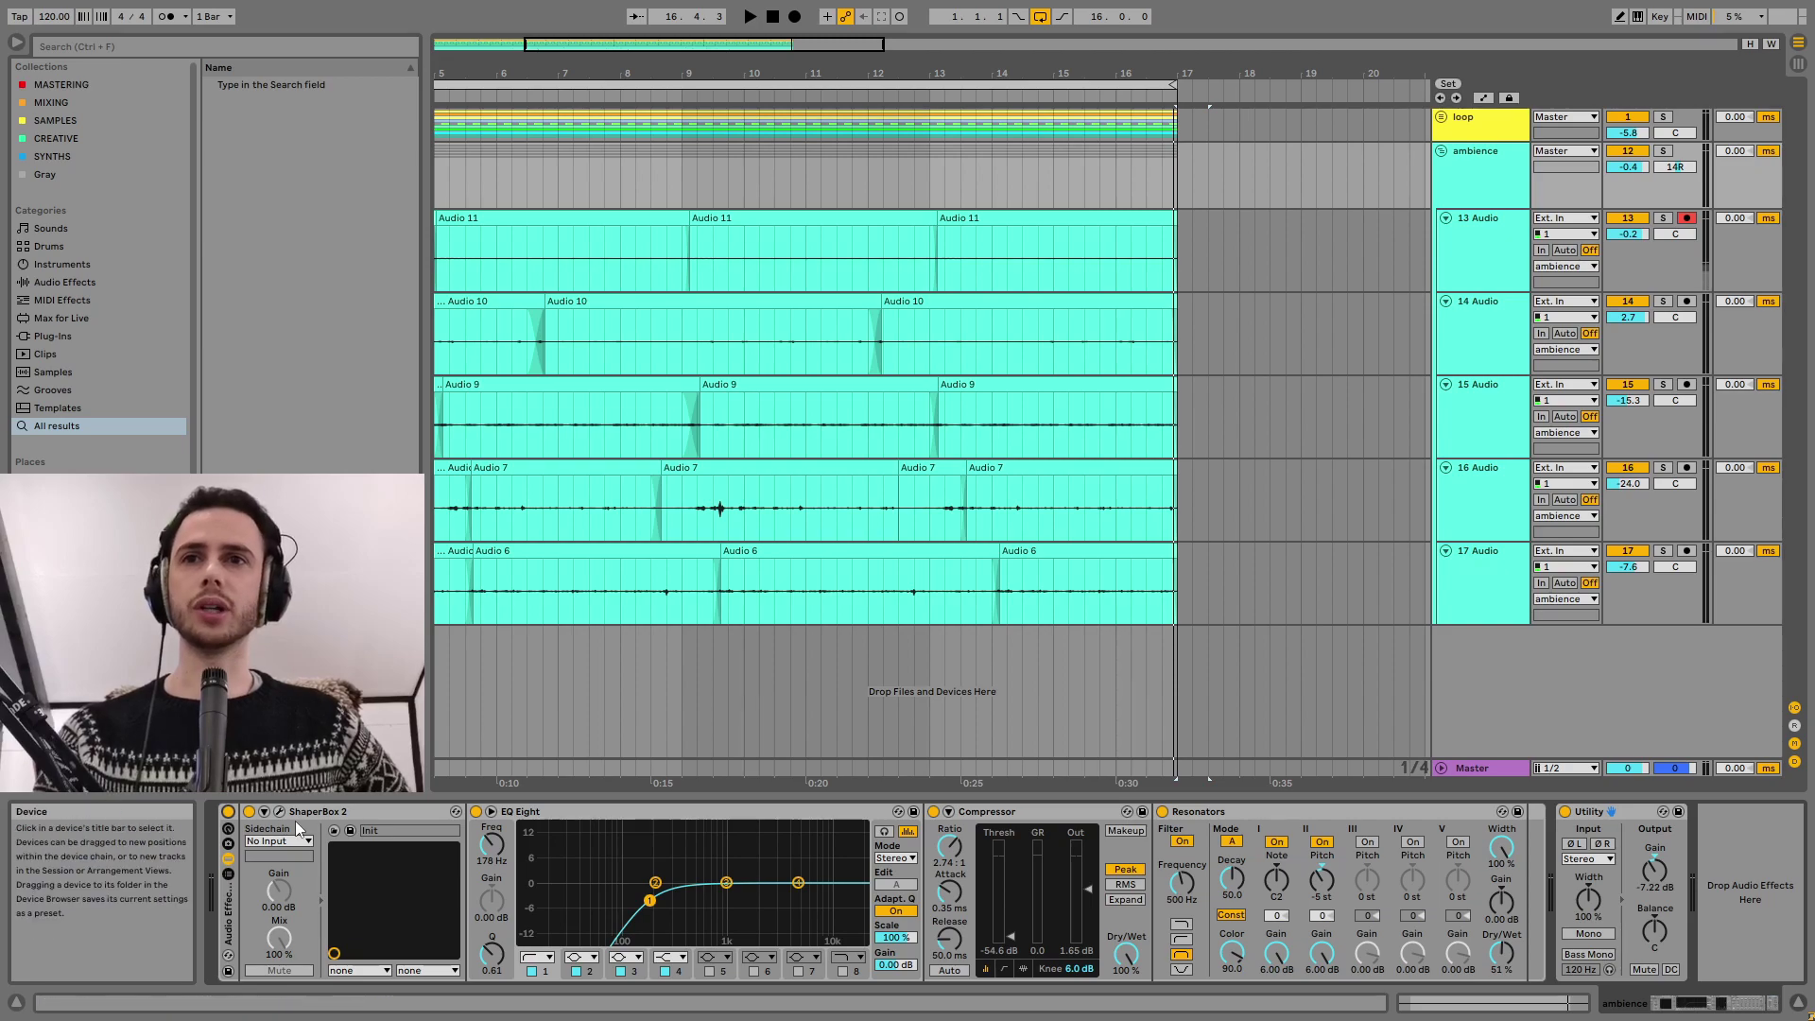
click(280, 812)
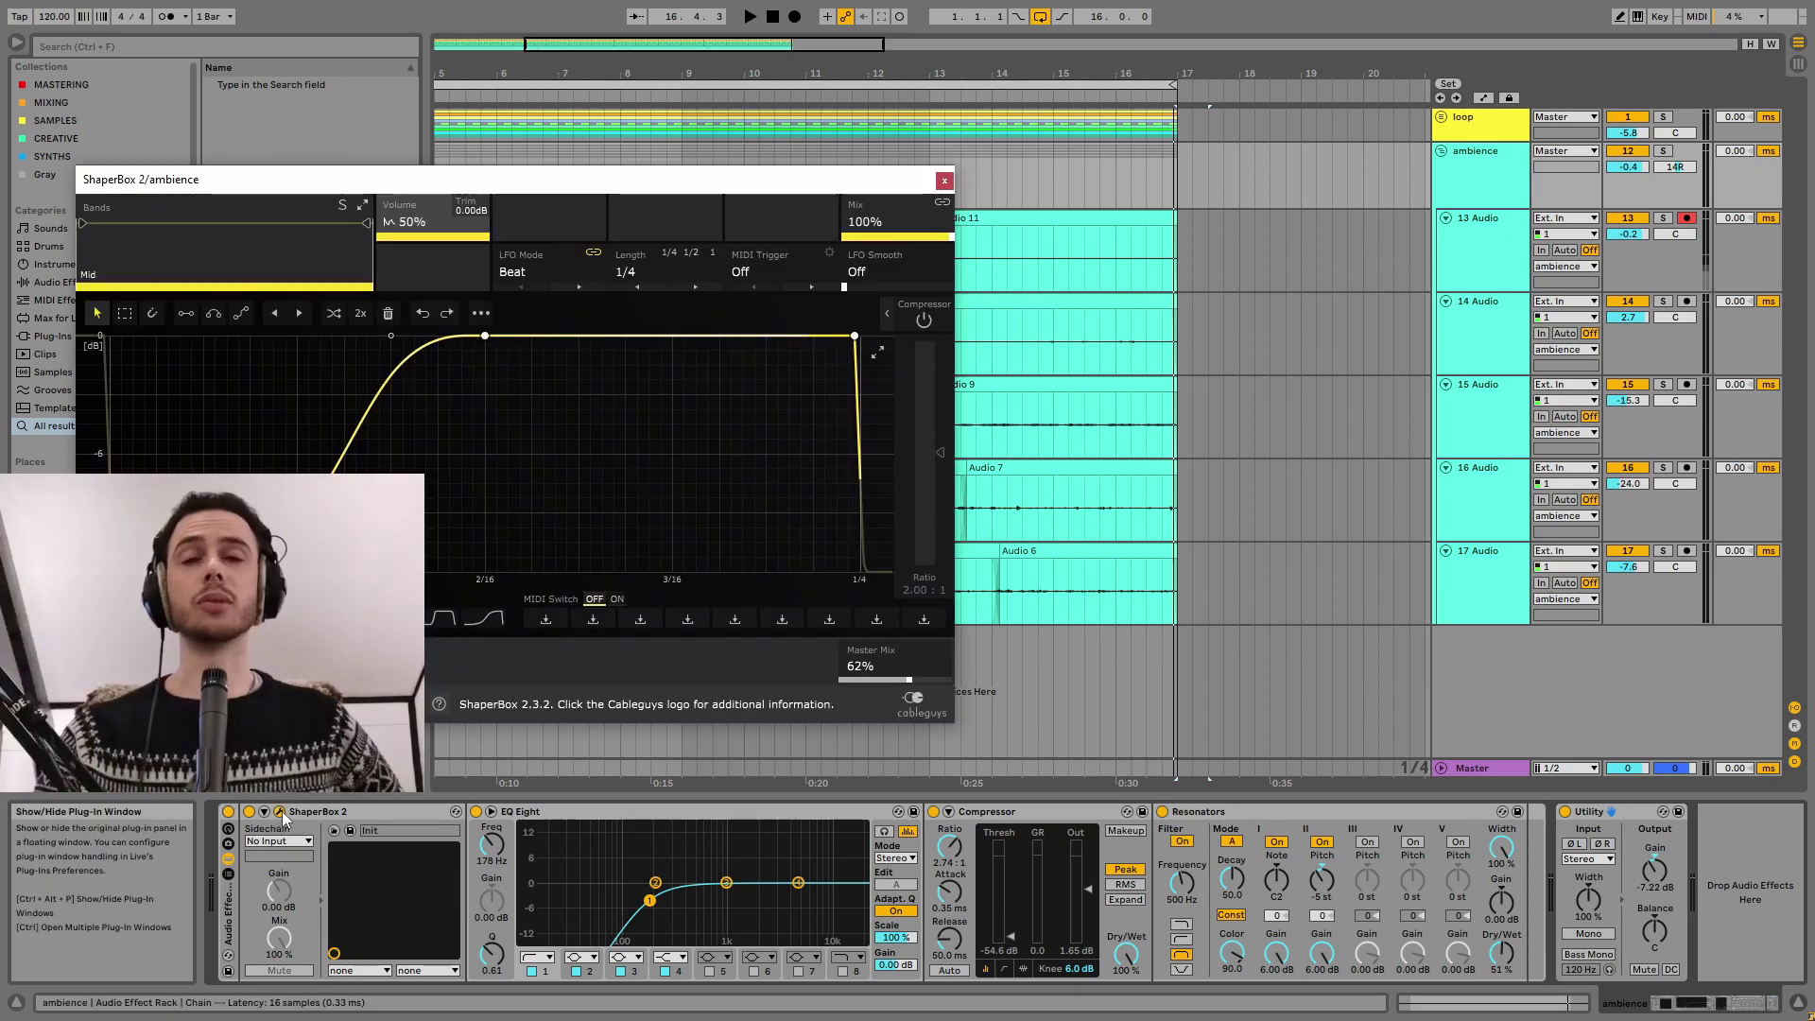
click(280, 812)
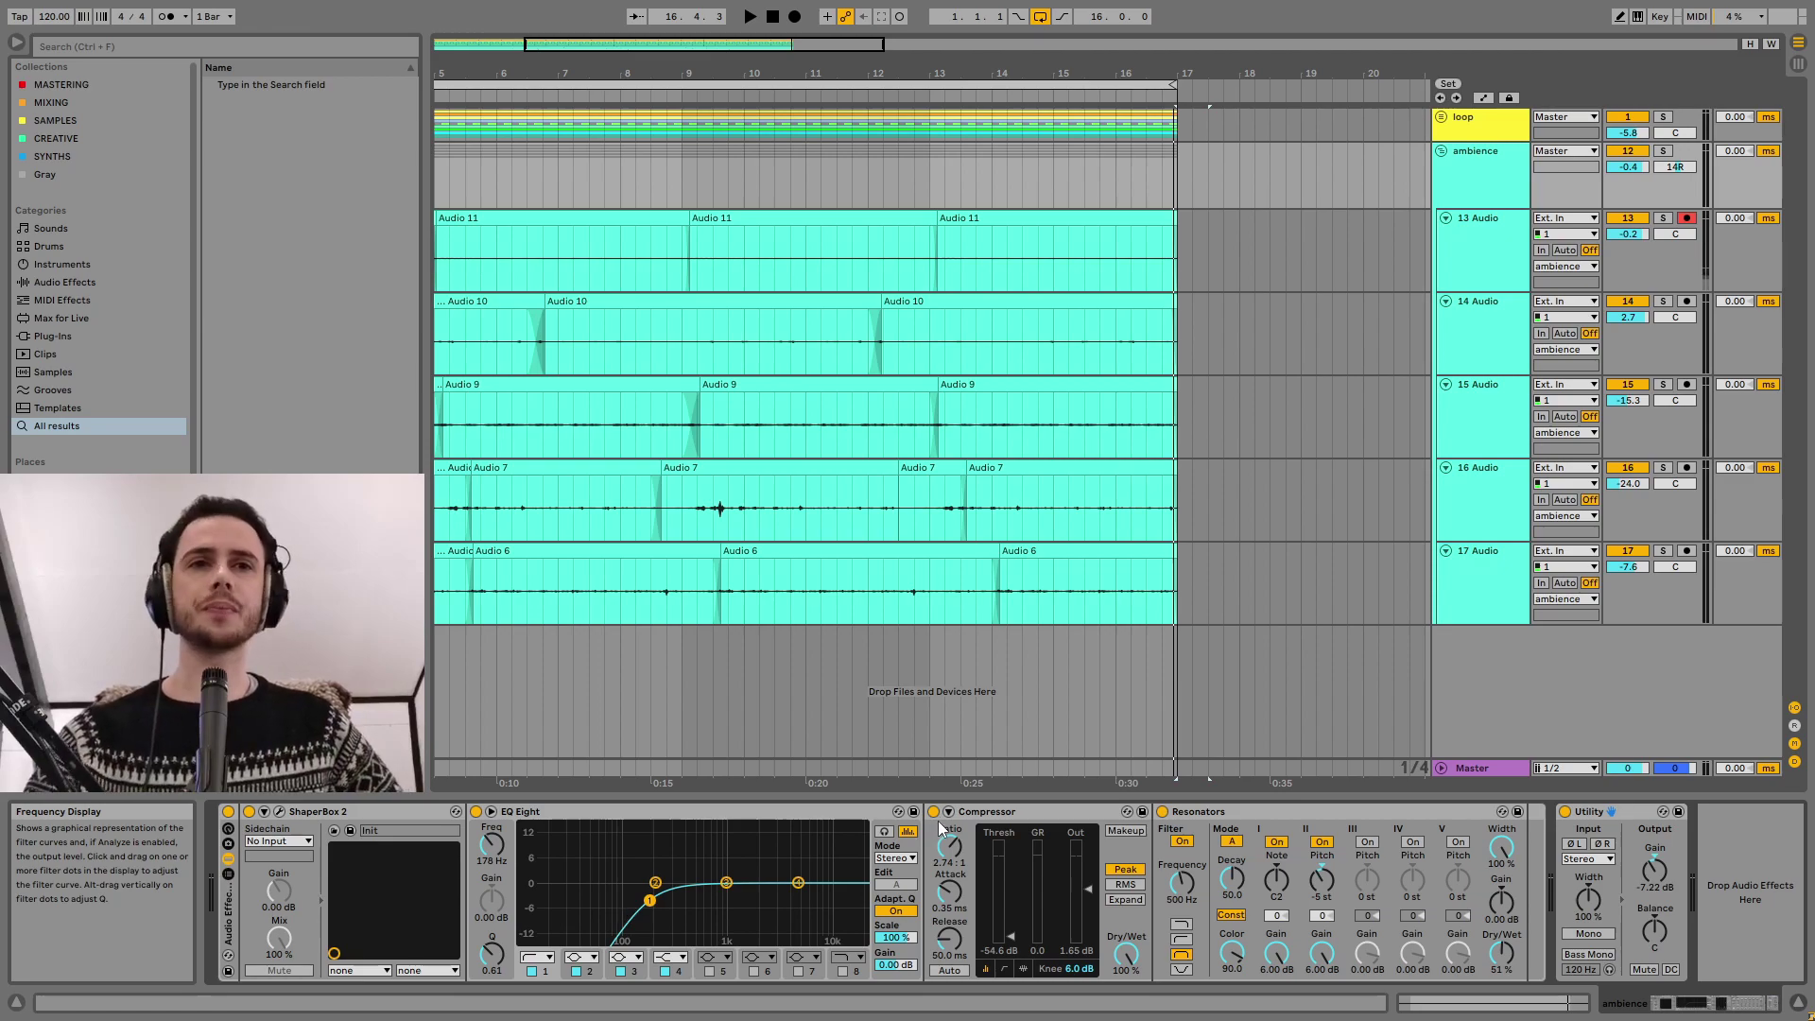
click(989, 817)
click(953, 845)
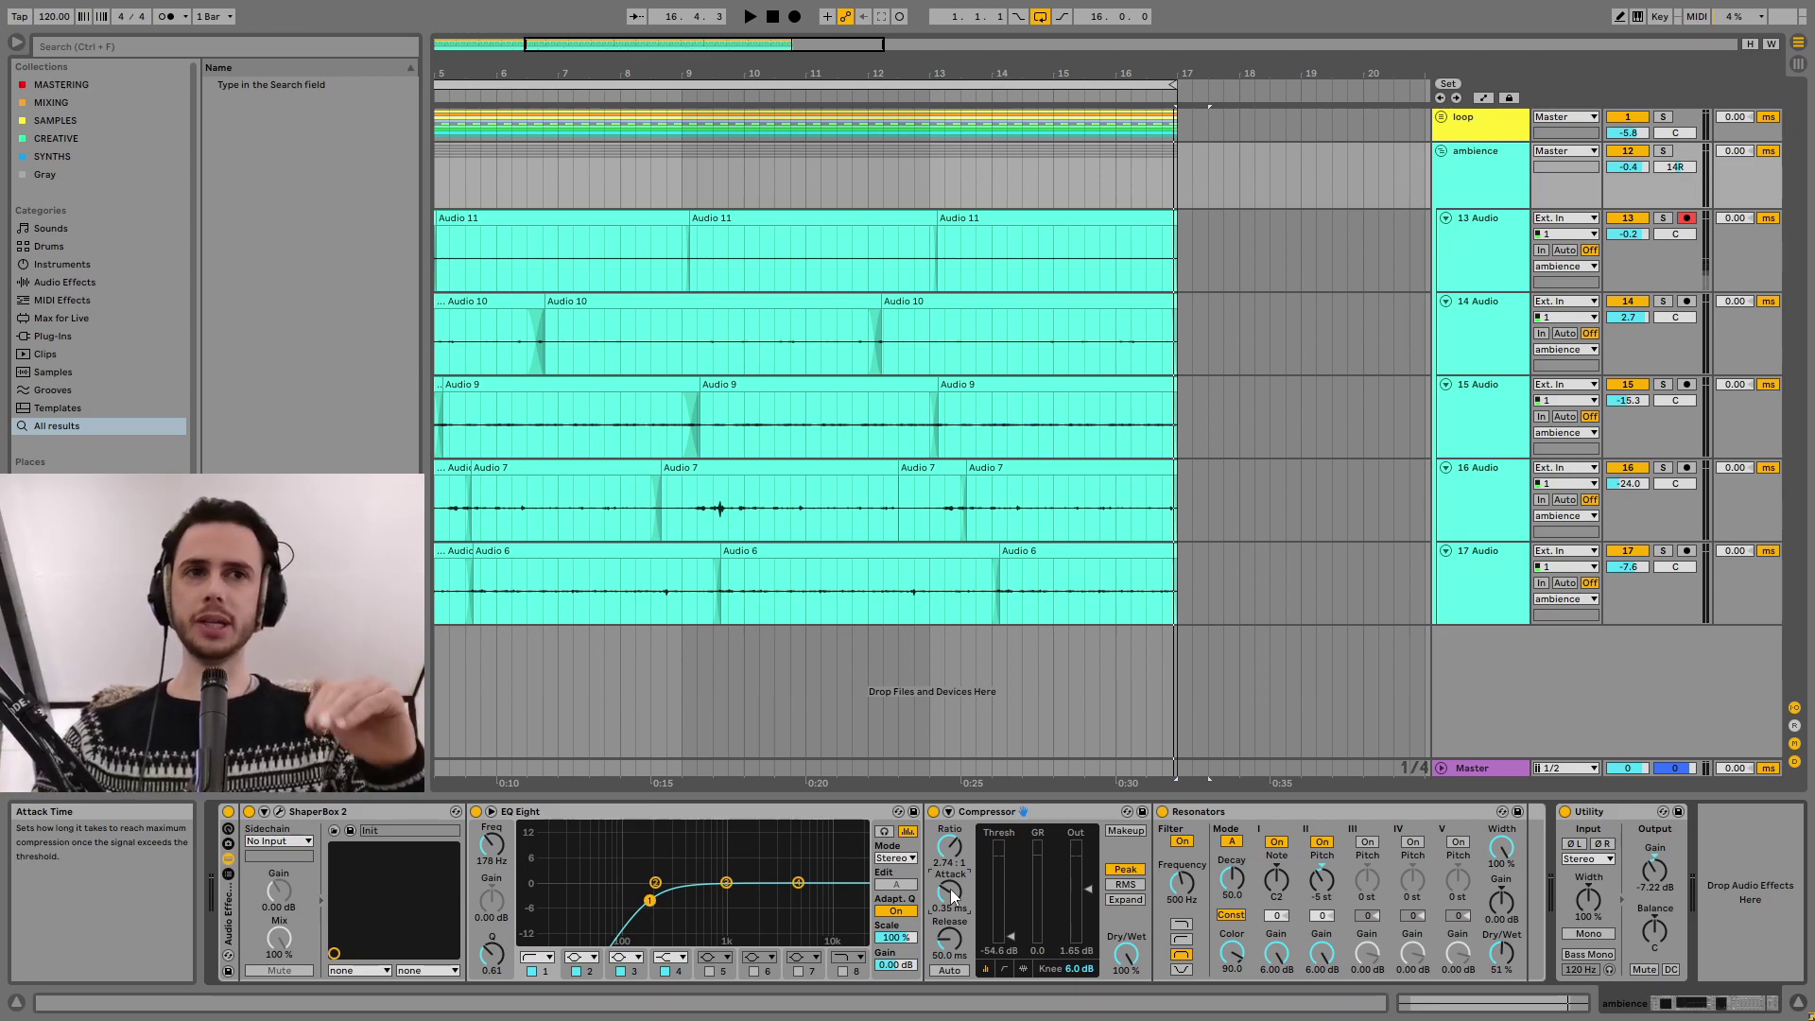
click(1201, 813)
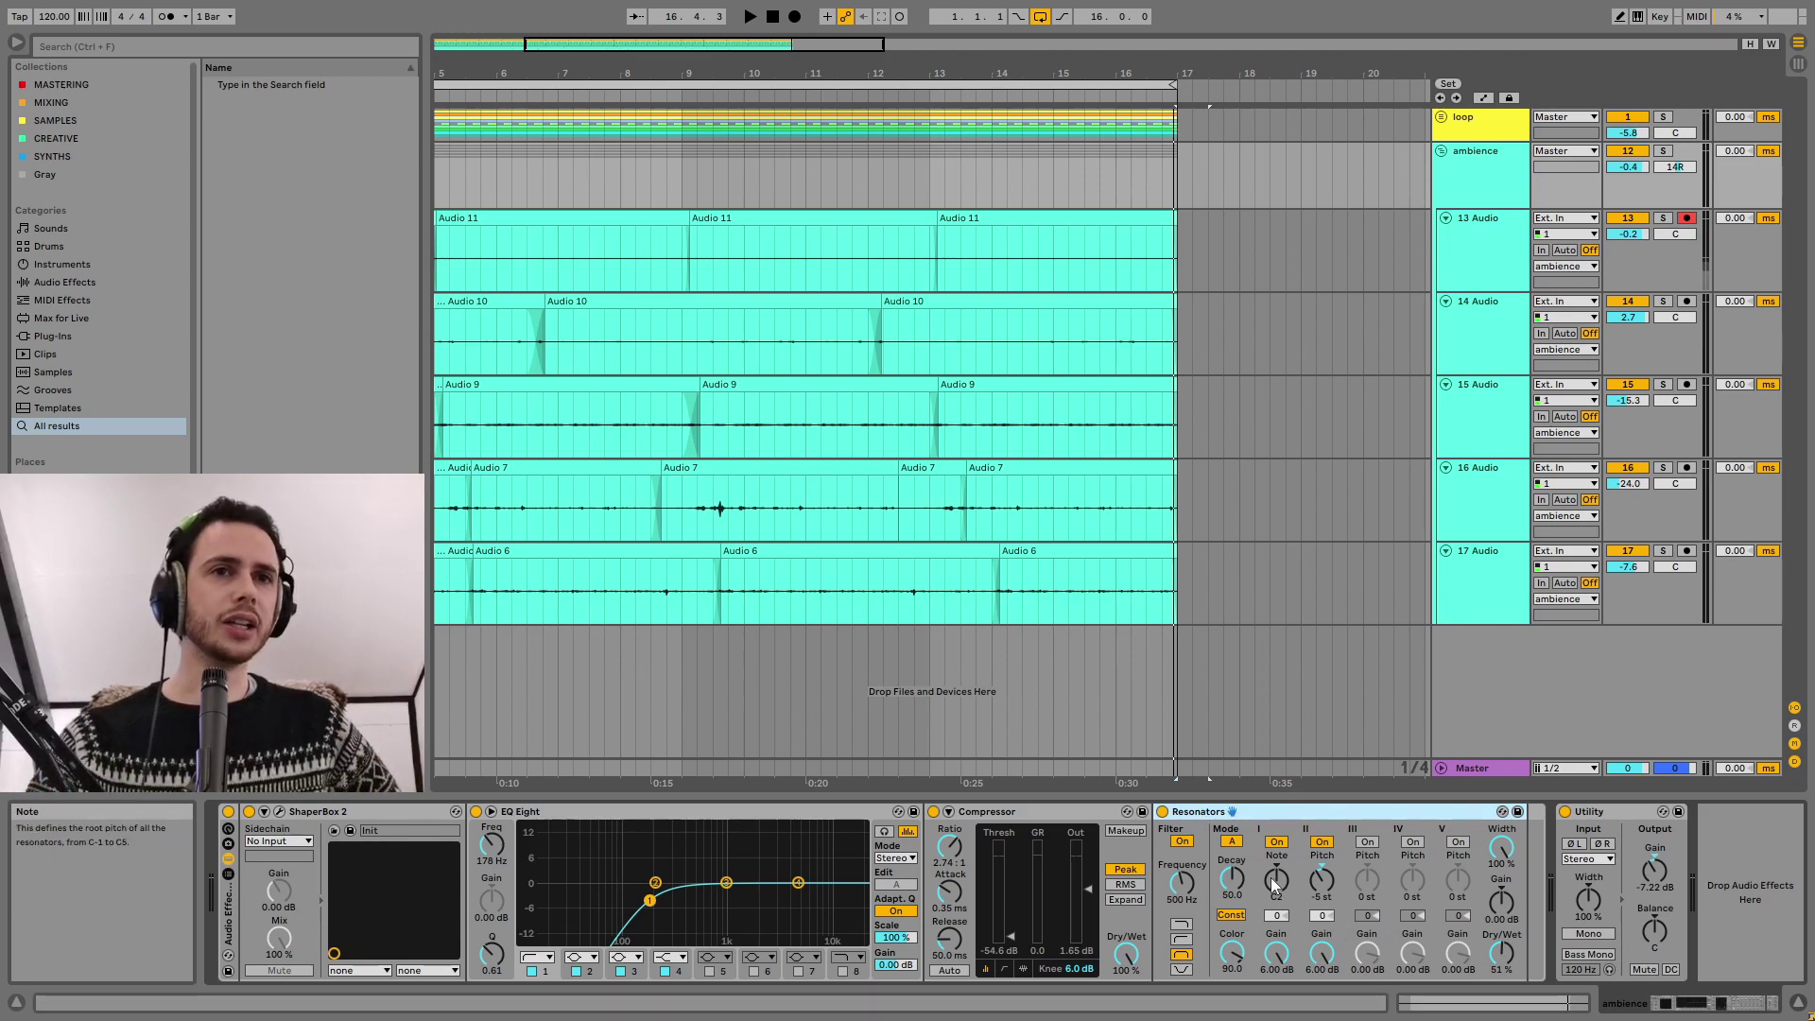
Play the ambience group soloed with Resonators dry/wet at 87%, track volume at 6.0 dB and Utility gain at 16.7 dB.
click(1477, 184)
key(s)
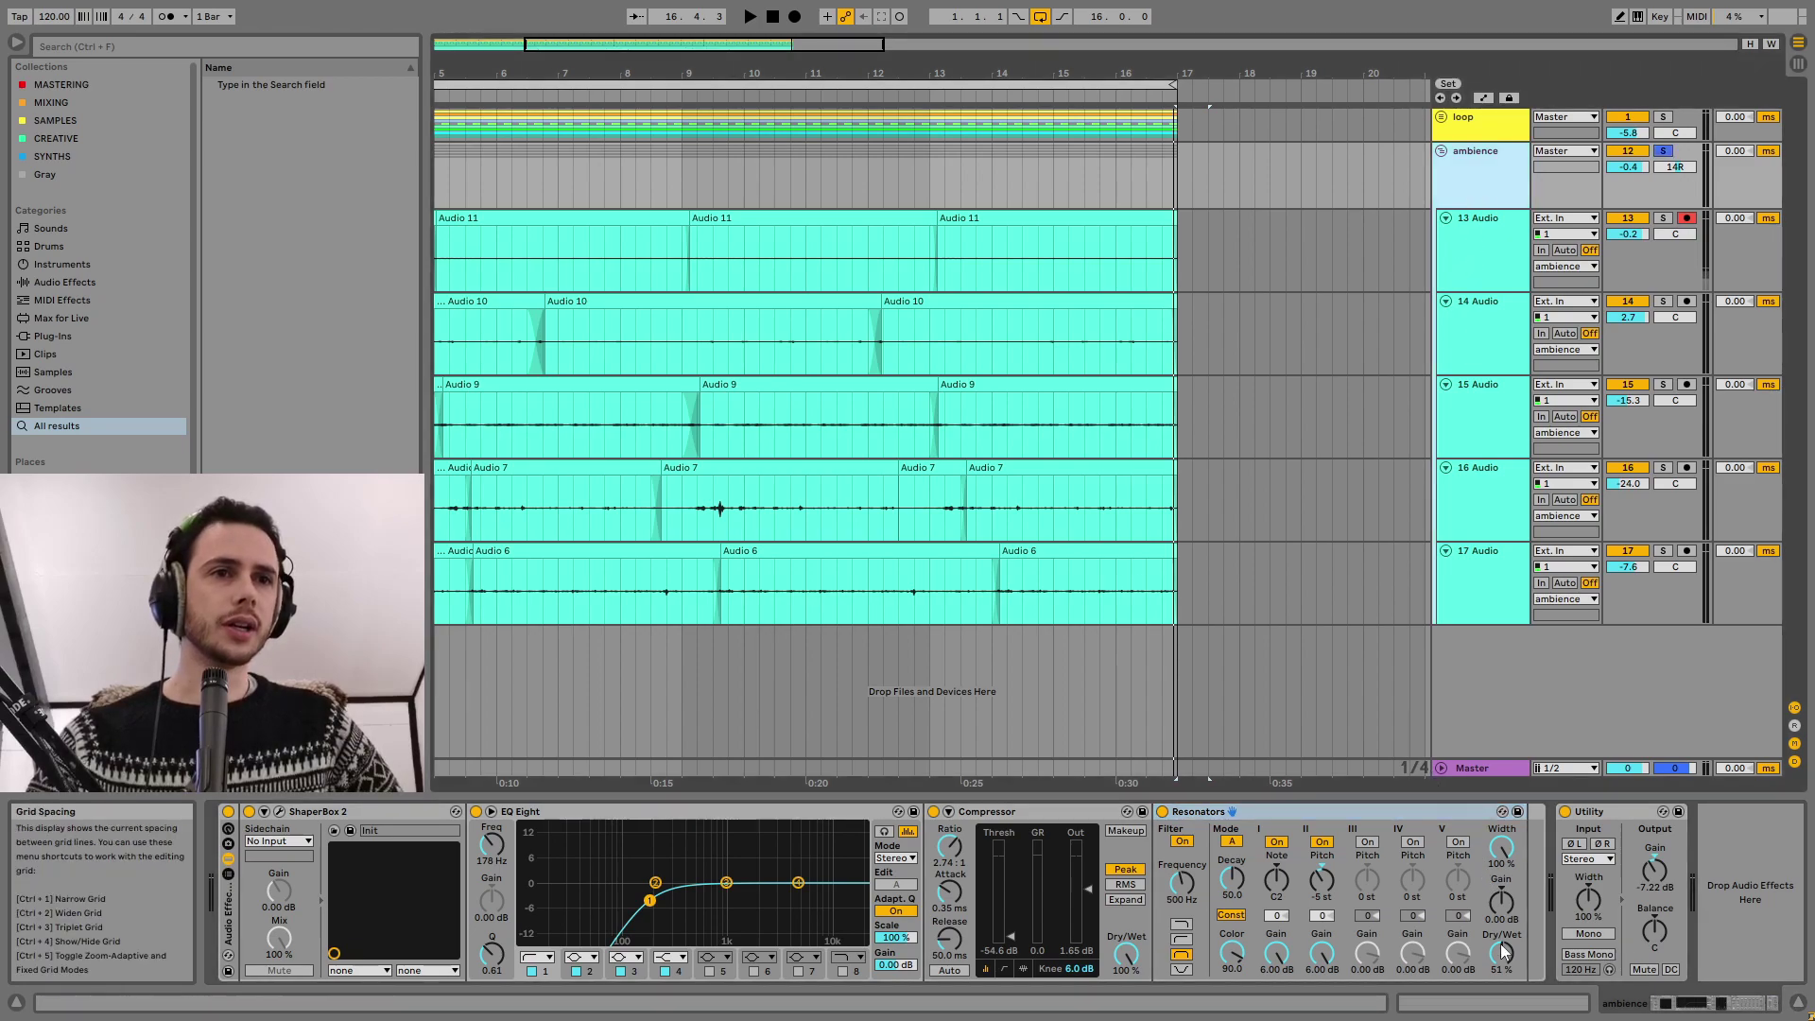
drag(1506, 951, 1506, 931)
key(space)
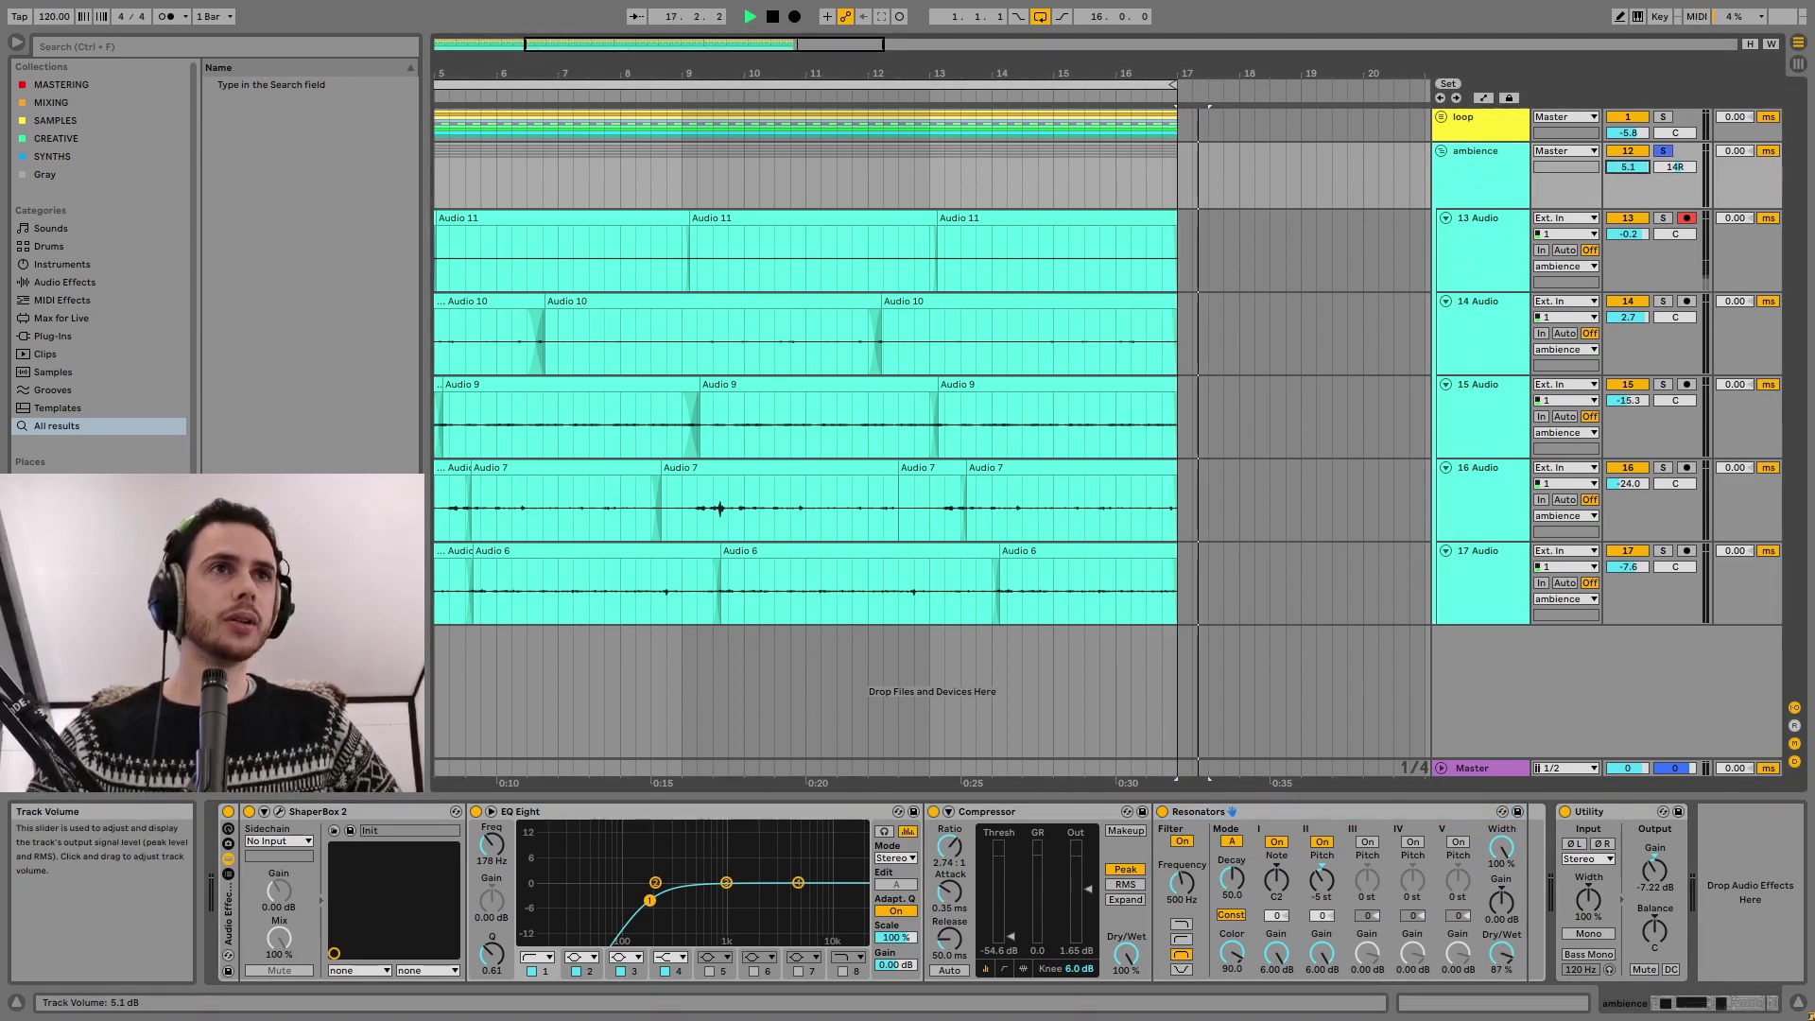
click(651, 203)
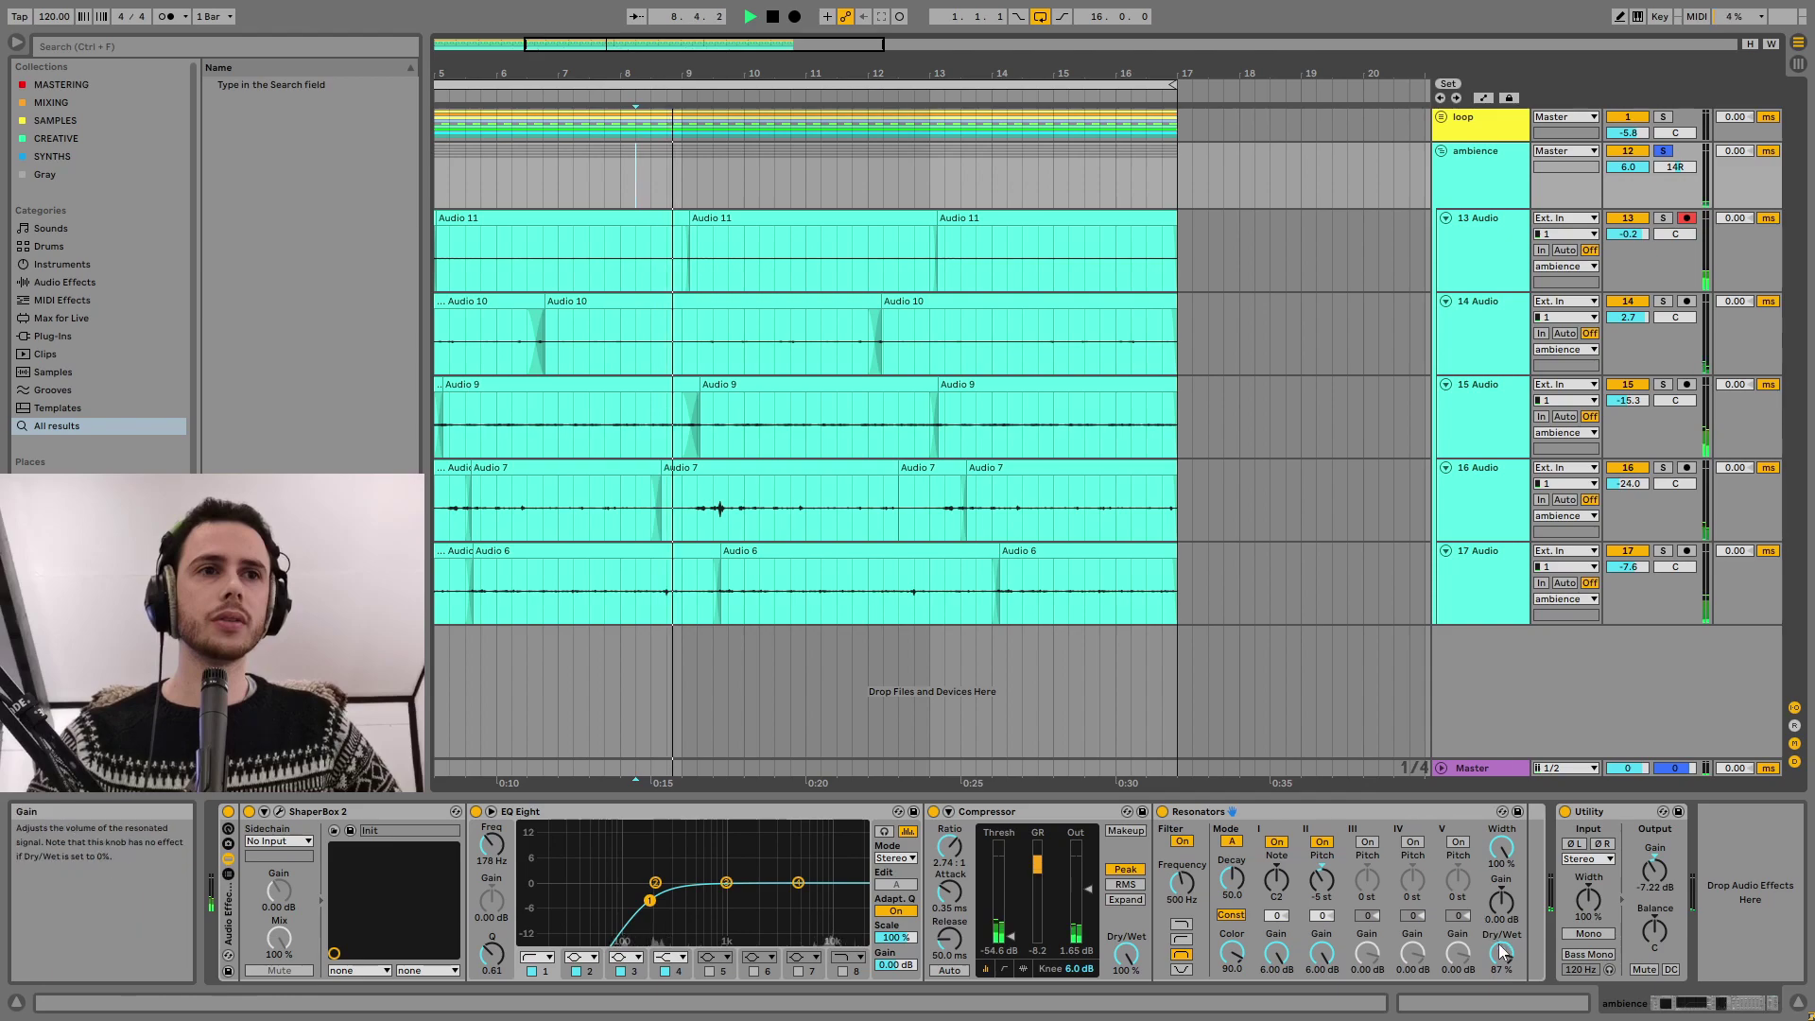
drag(1655, 870, 1654, 825)
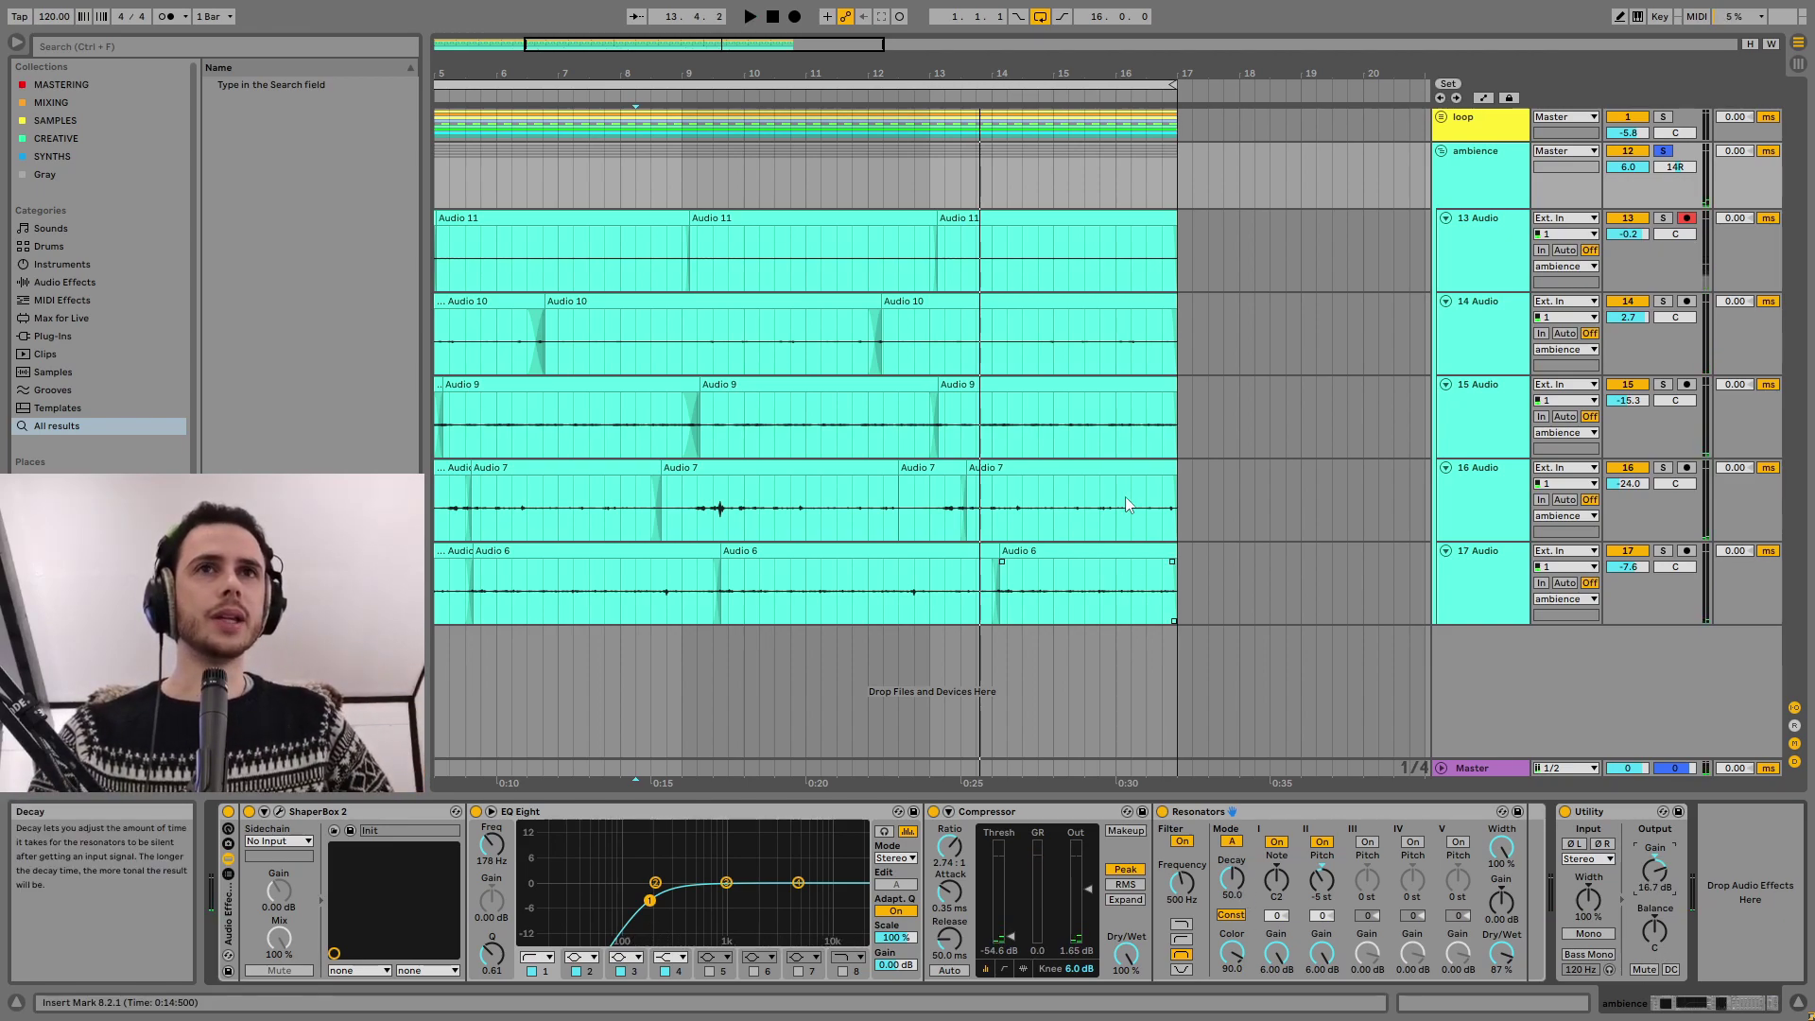
Unsolo the ambience group and, with the loop playing, reduce Resonators dry/wet to 27% and Utility gain to -5.00 dB.
click(1480, 137)
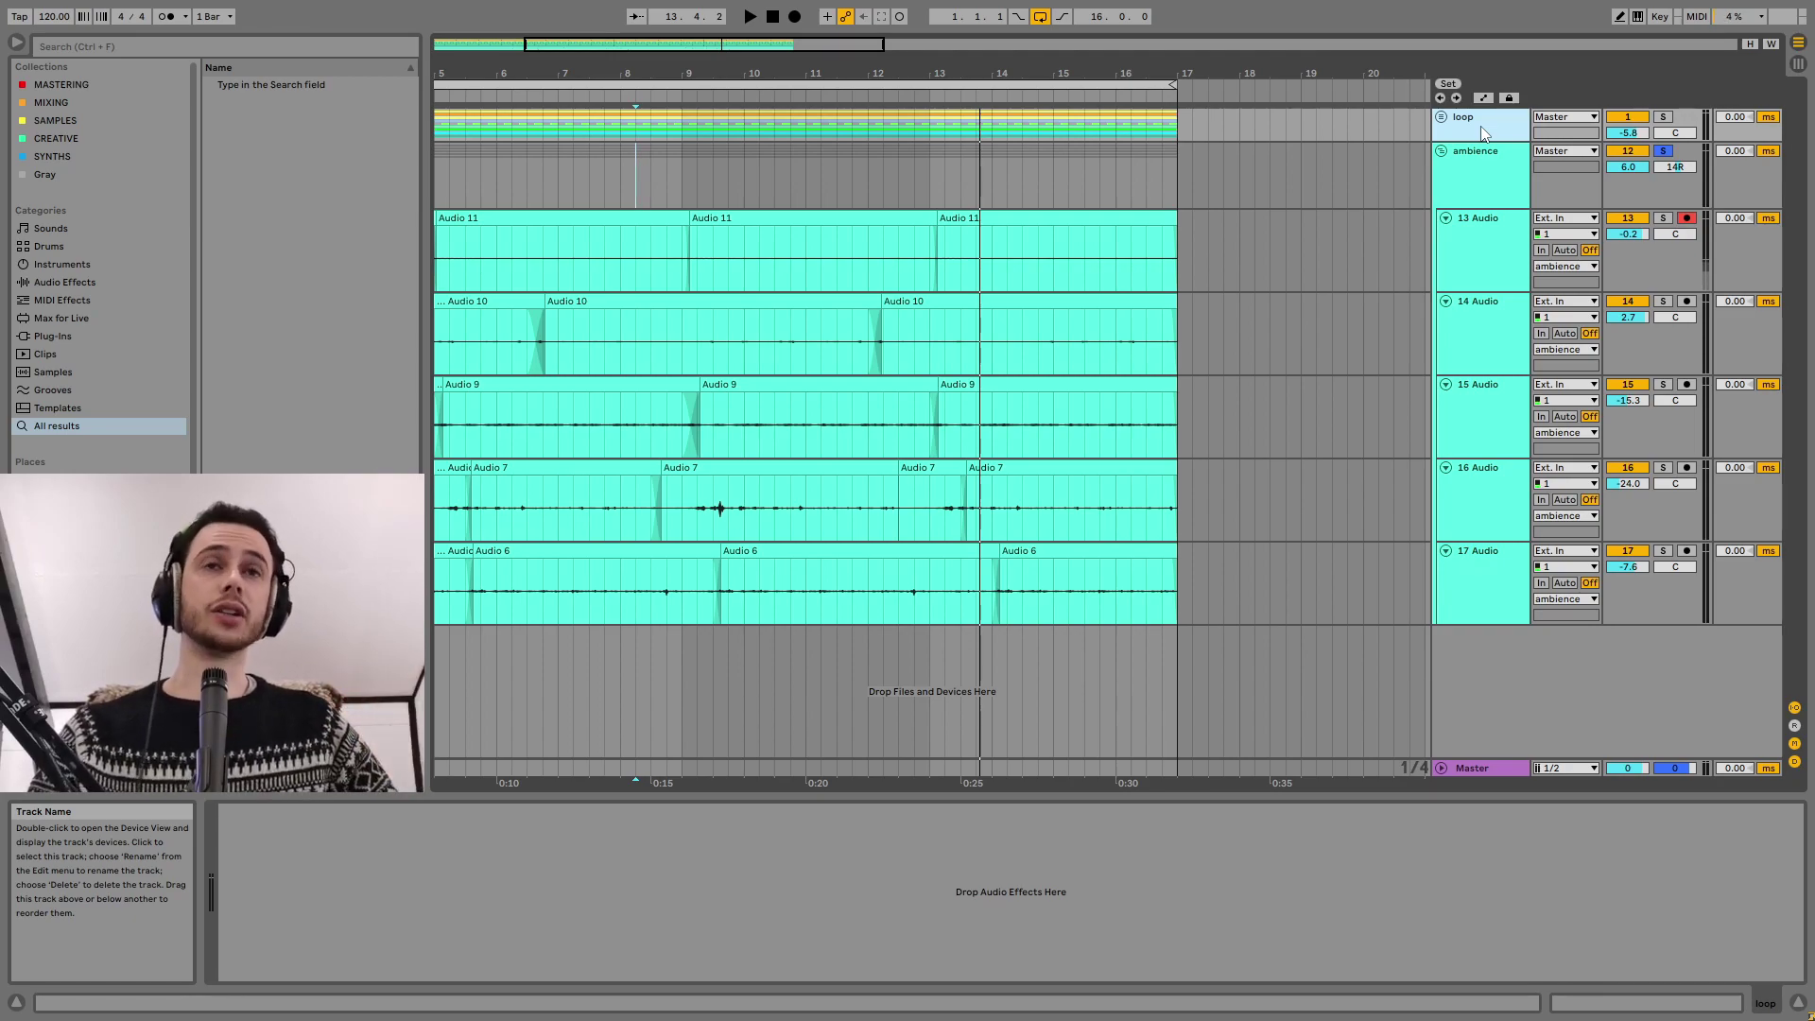
click(1483, 163)
key(space)
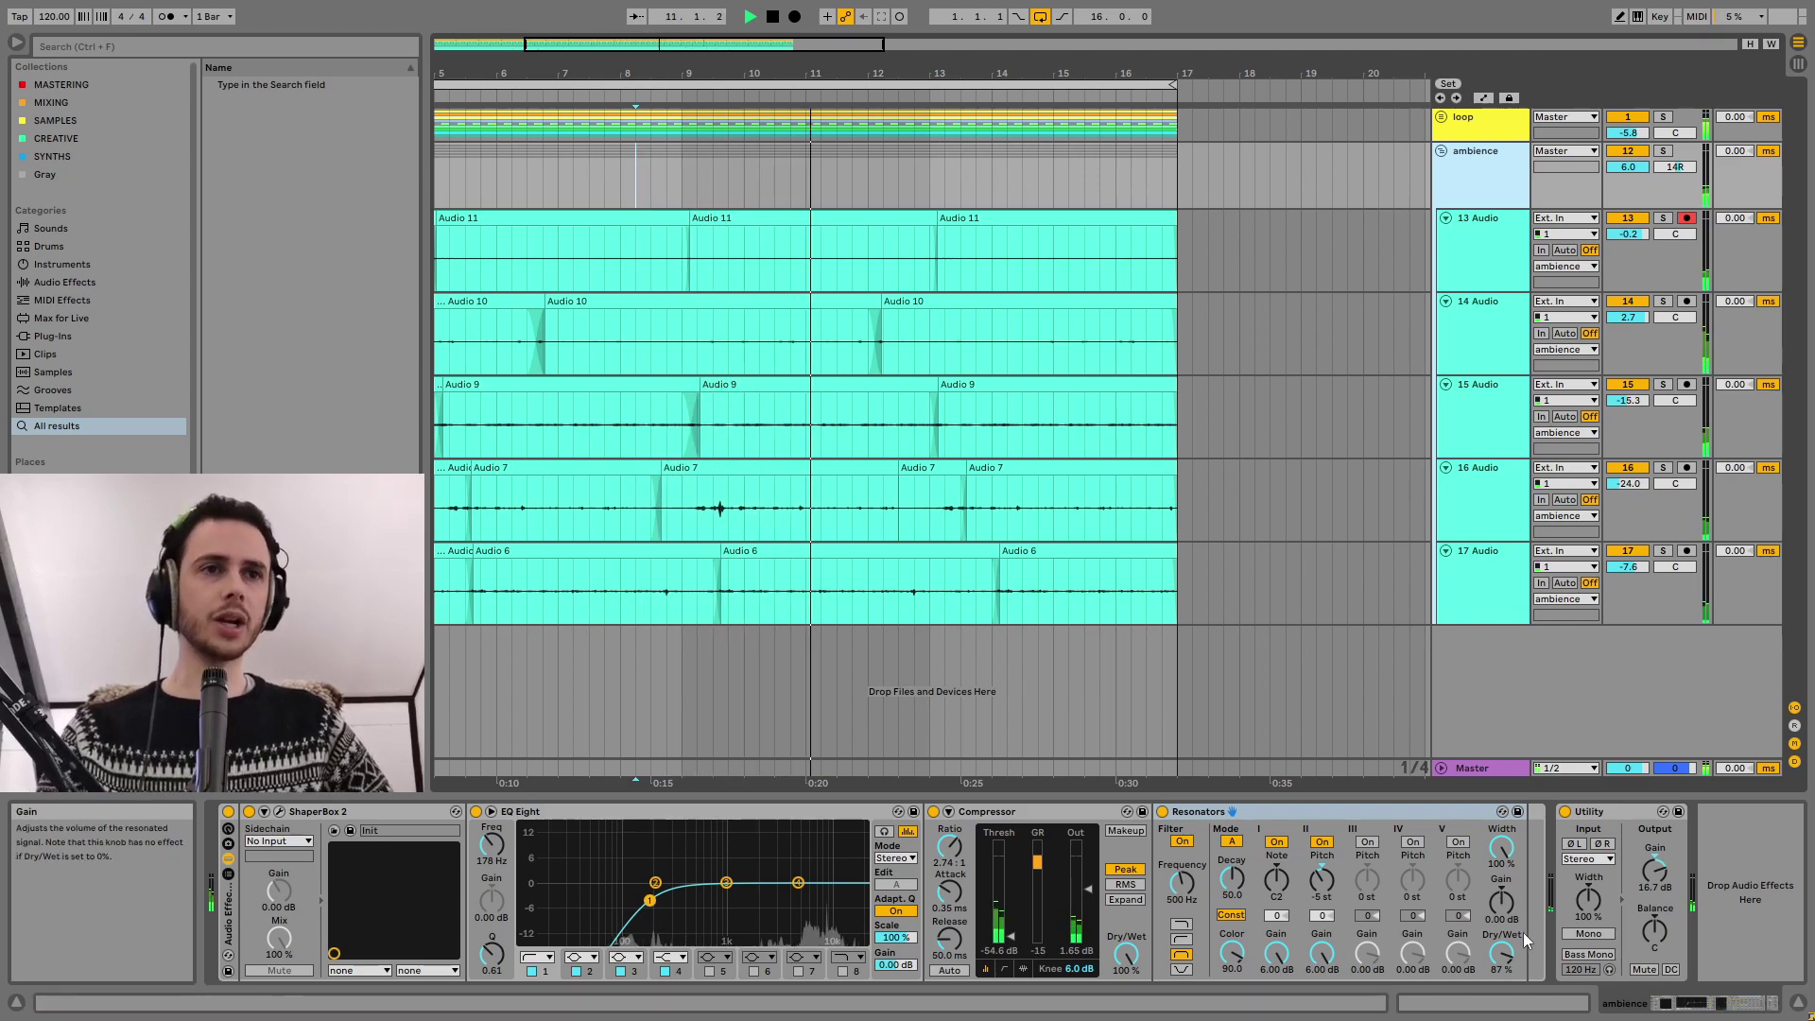
drag(1522, 943, 1522, 1002)
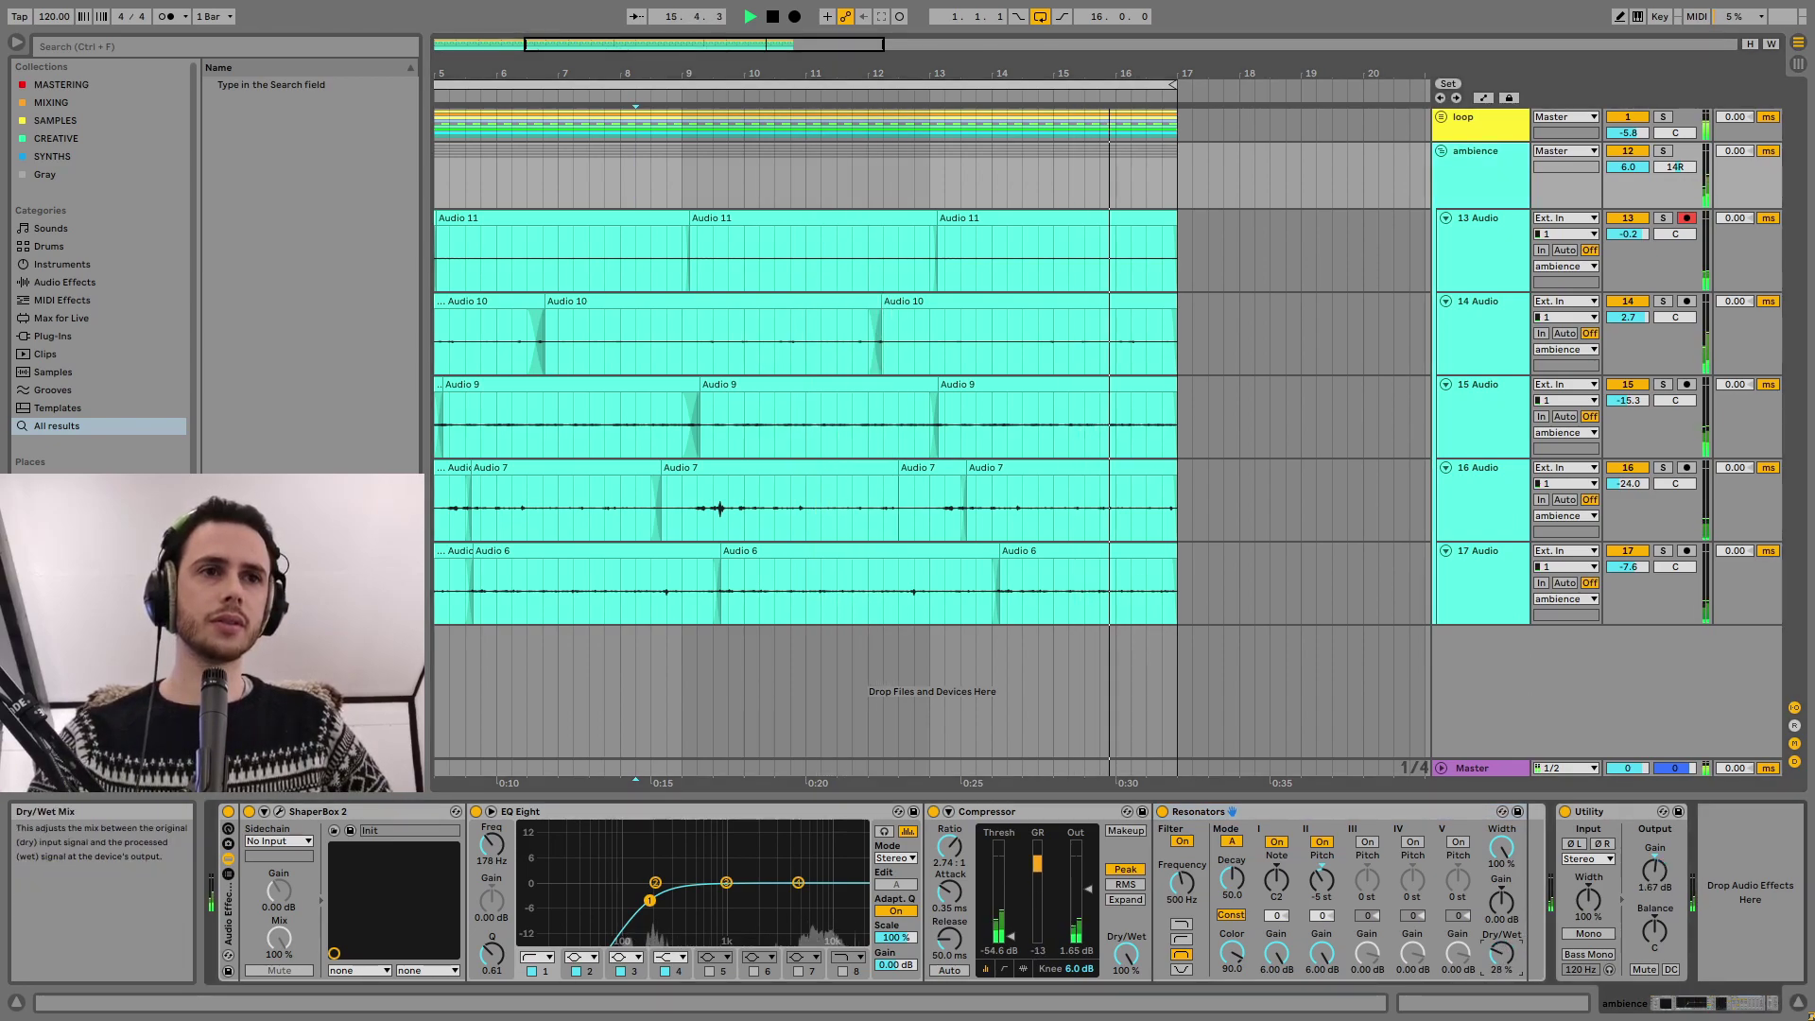
drag(1501, 953, 1501, 951)
drag(1655, 871, 1655, 889)
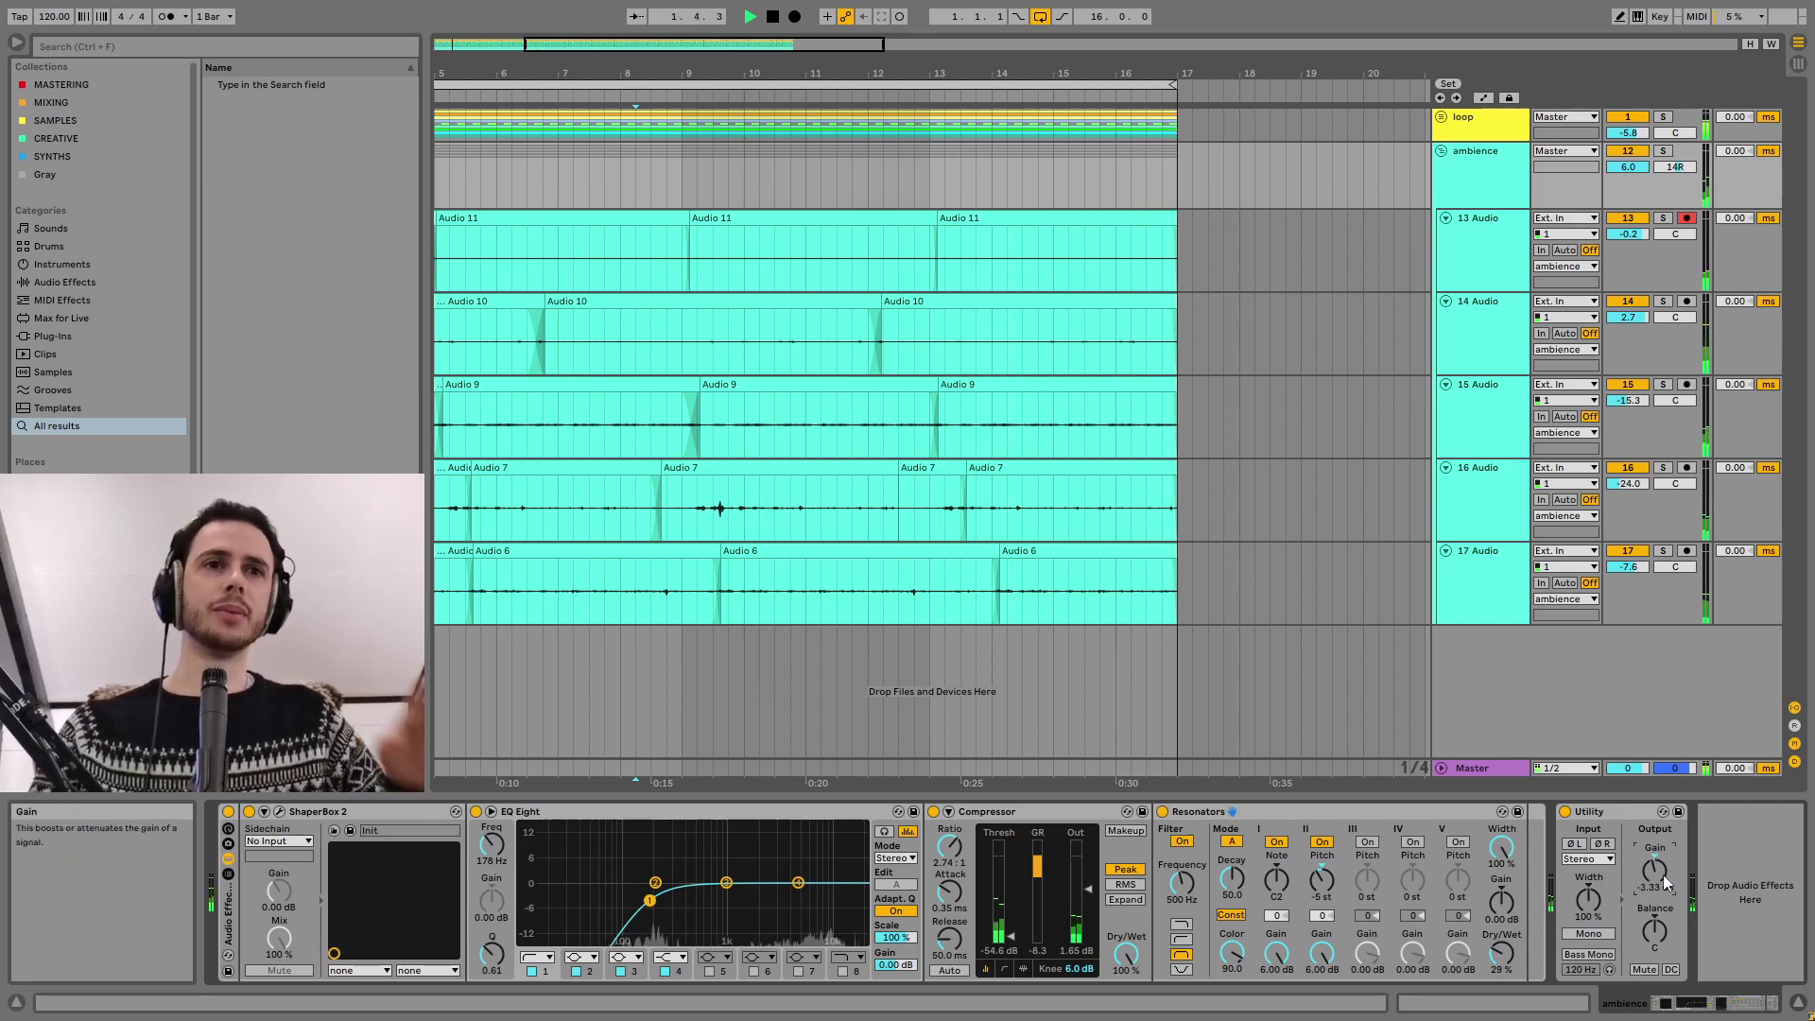
drag(1501, 953, 1501, 959)
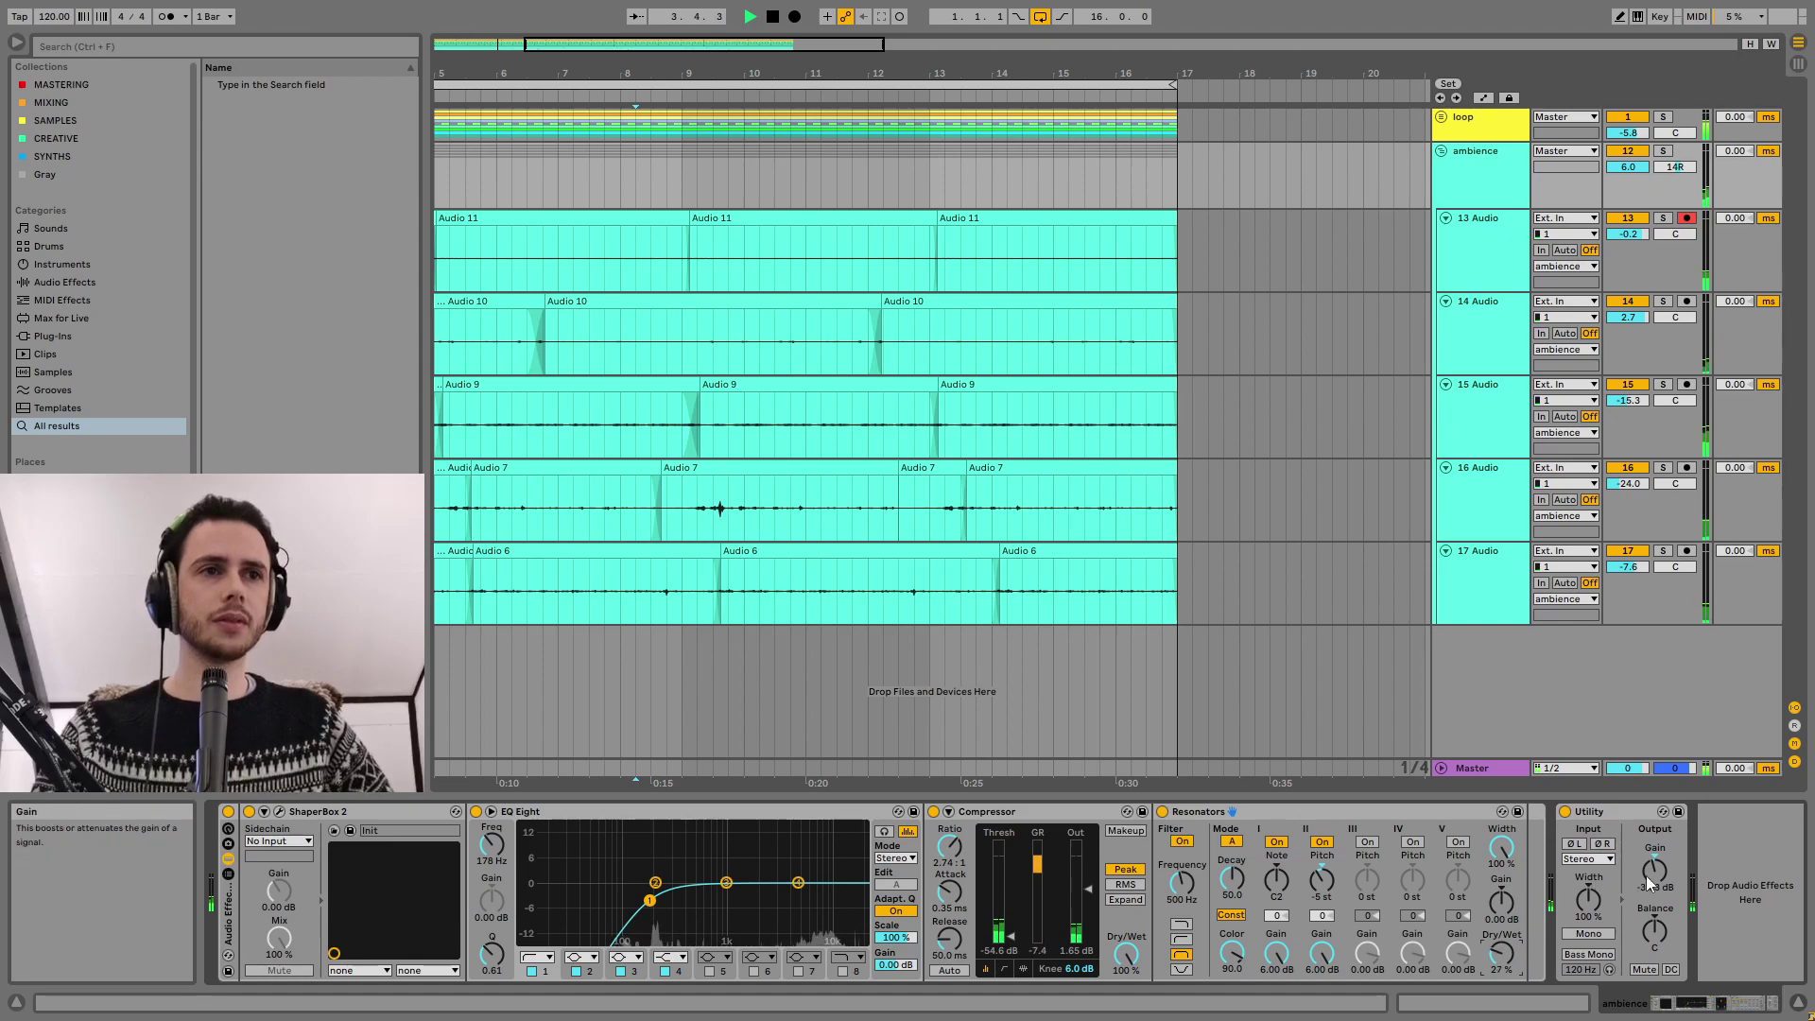
Solo the 15 Audio track and lower its volume to -17.9 dB.
click(1496, 332)
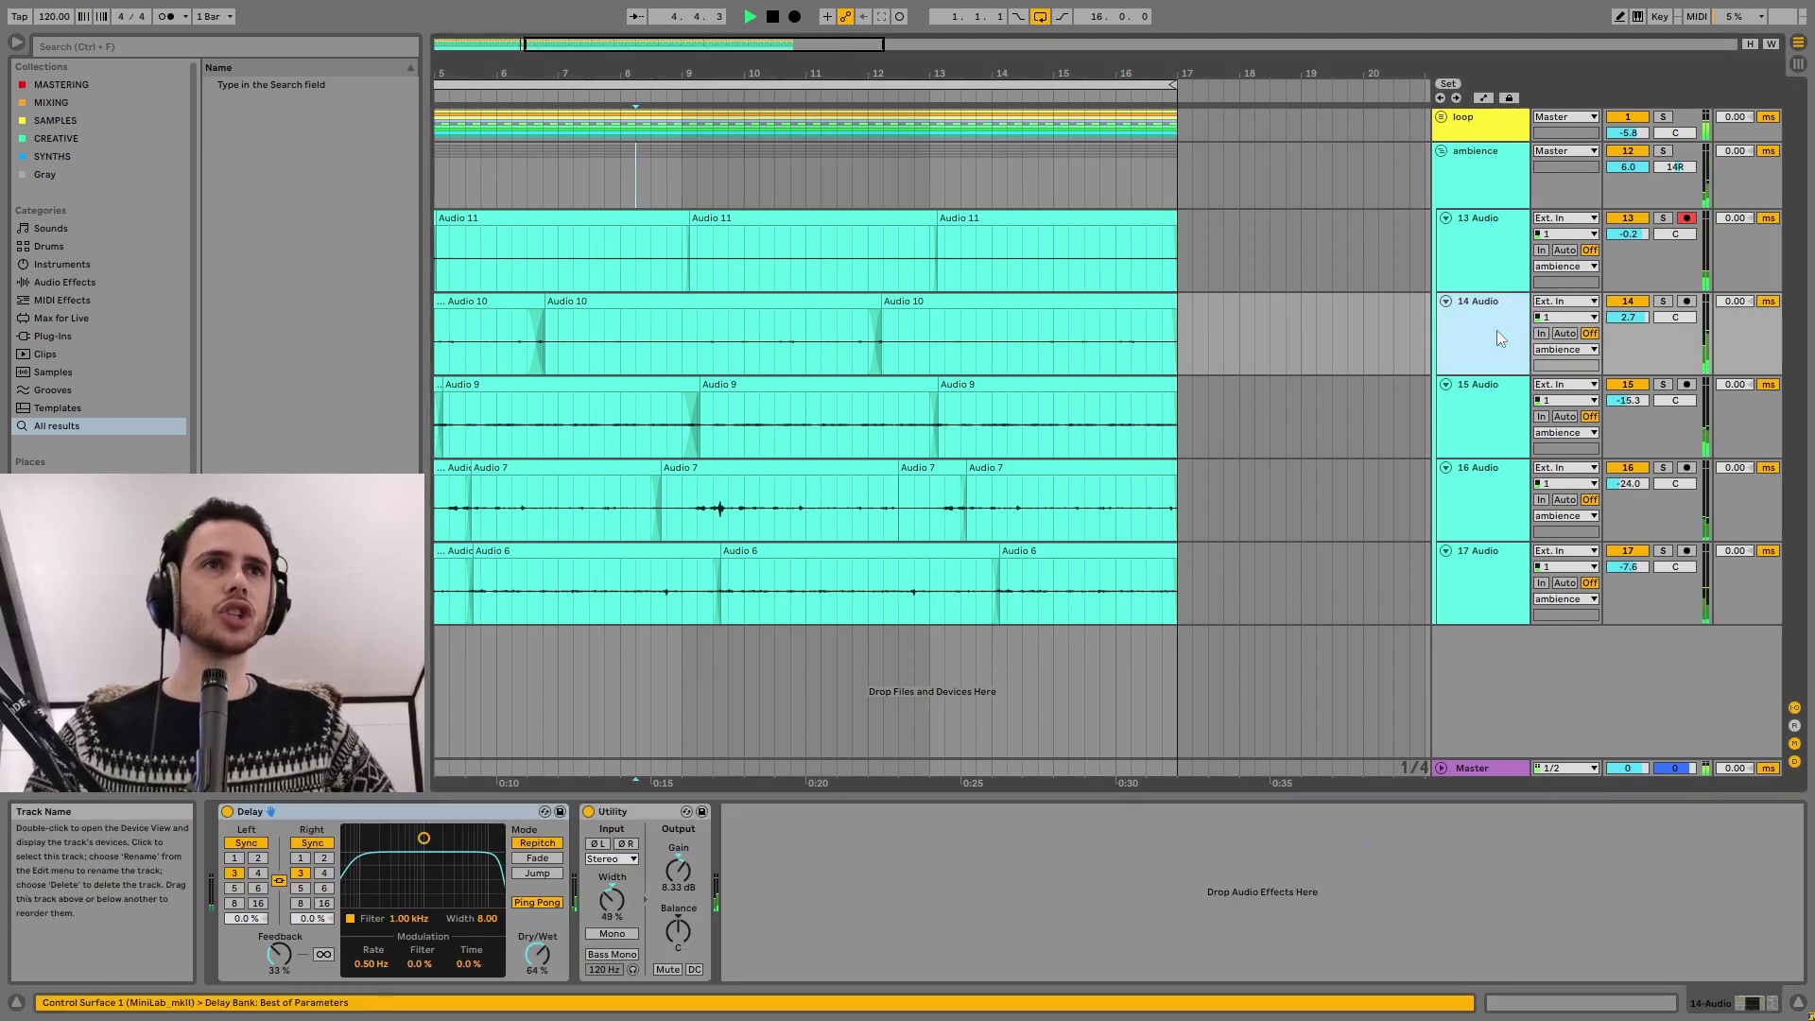
click(1495, 407)
key(s)
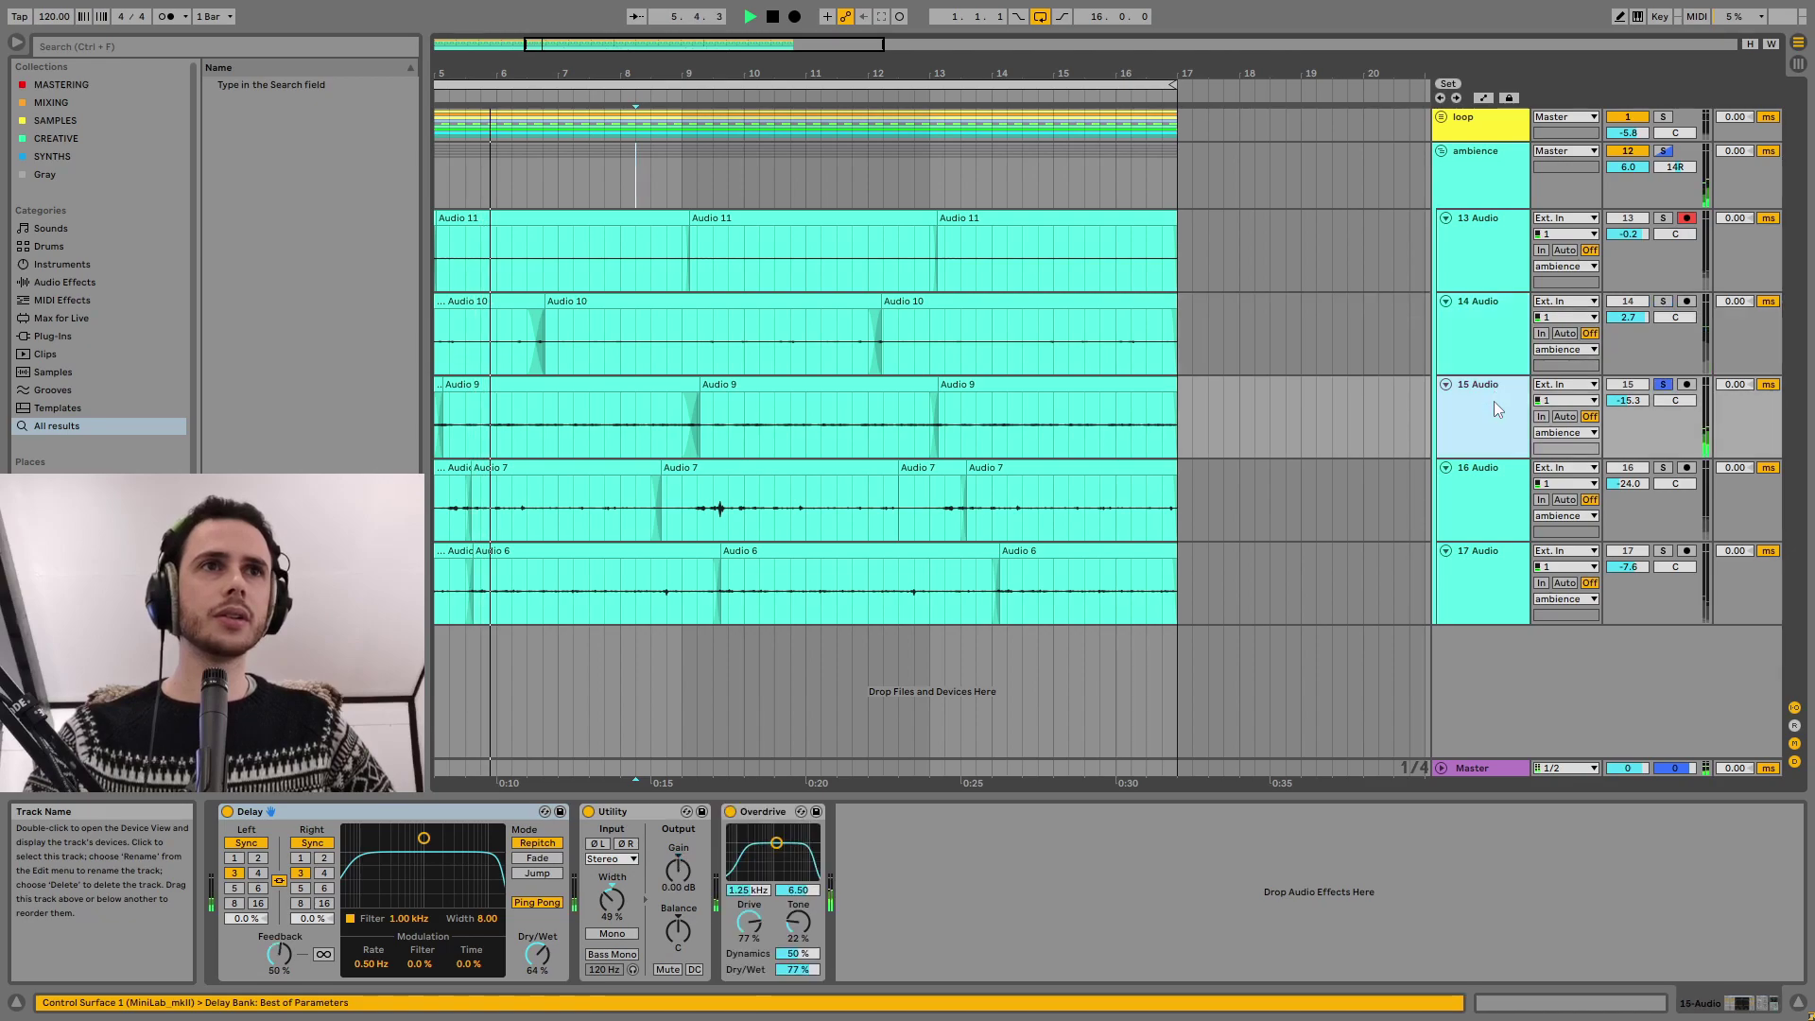
drag(1628, 401, 1628, 416)
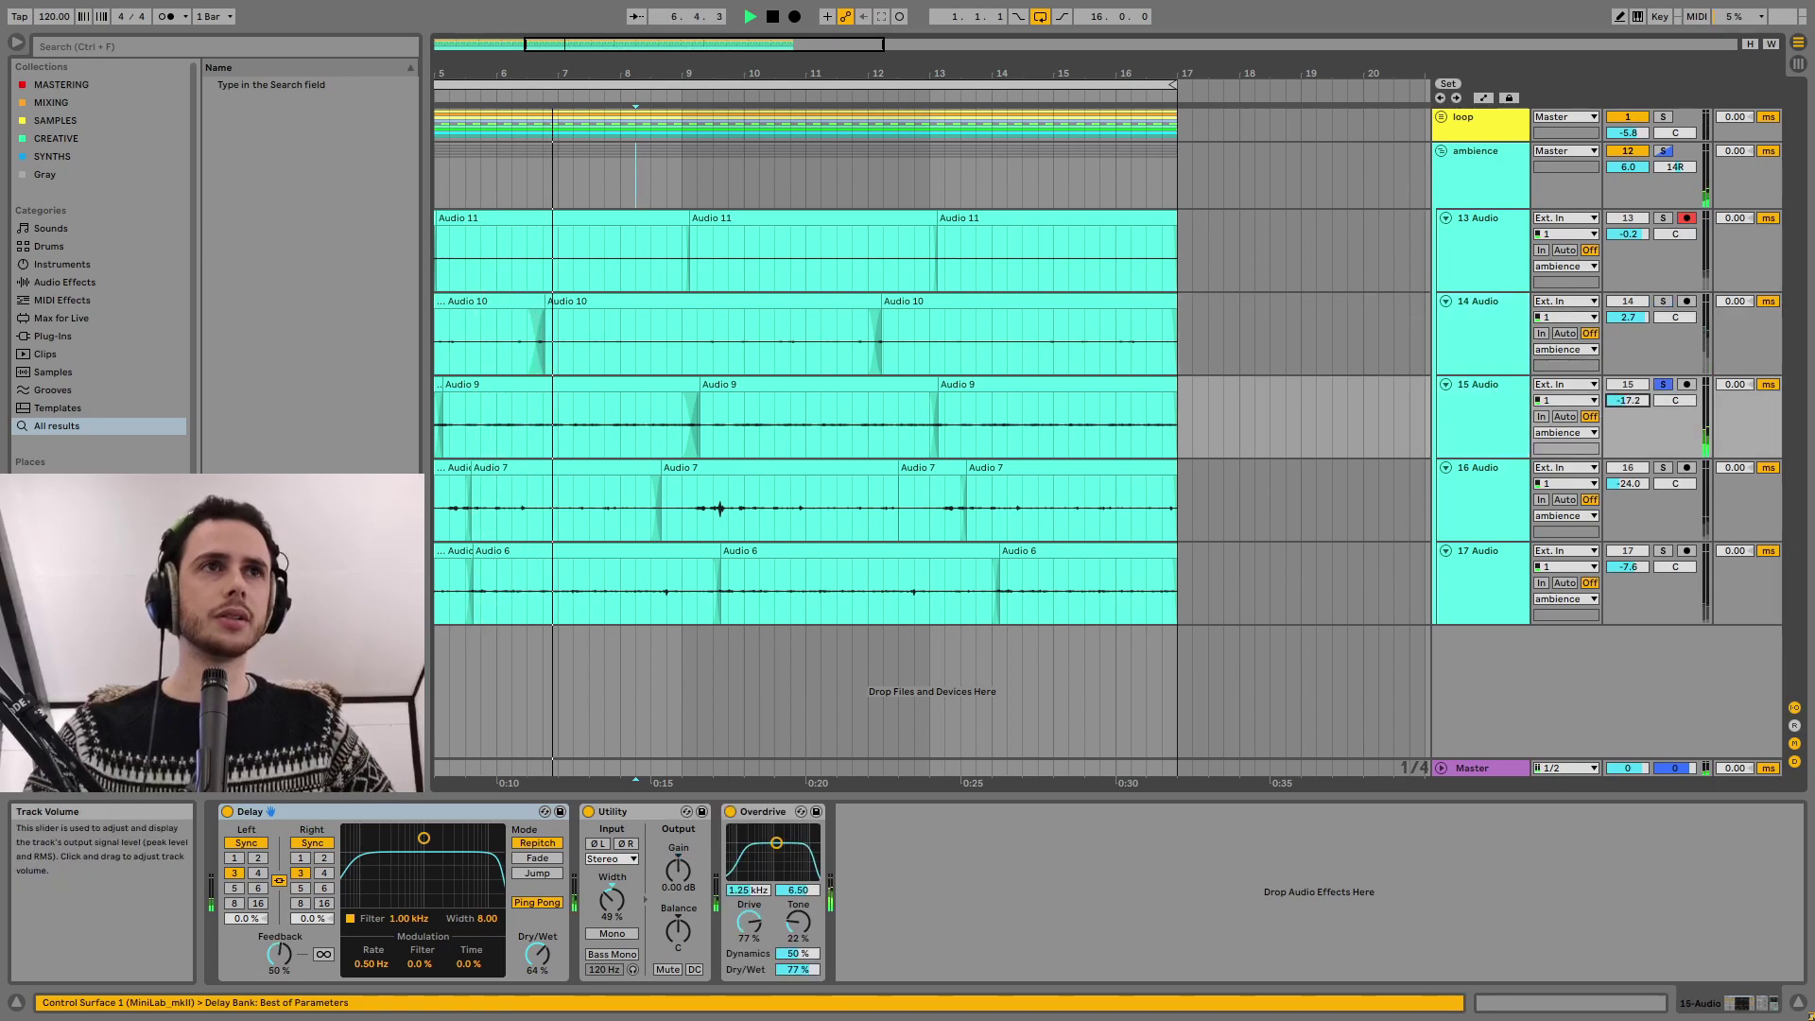
Solo the whole ambience group and add an EQ Eight after the Utility in its device chain.
click(1496, 201)
key(s)
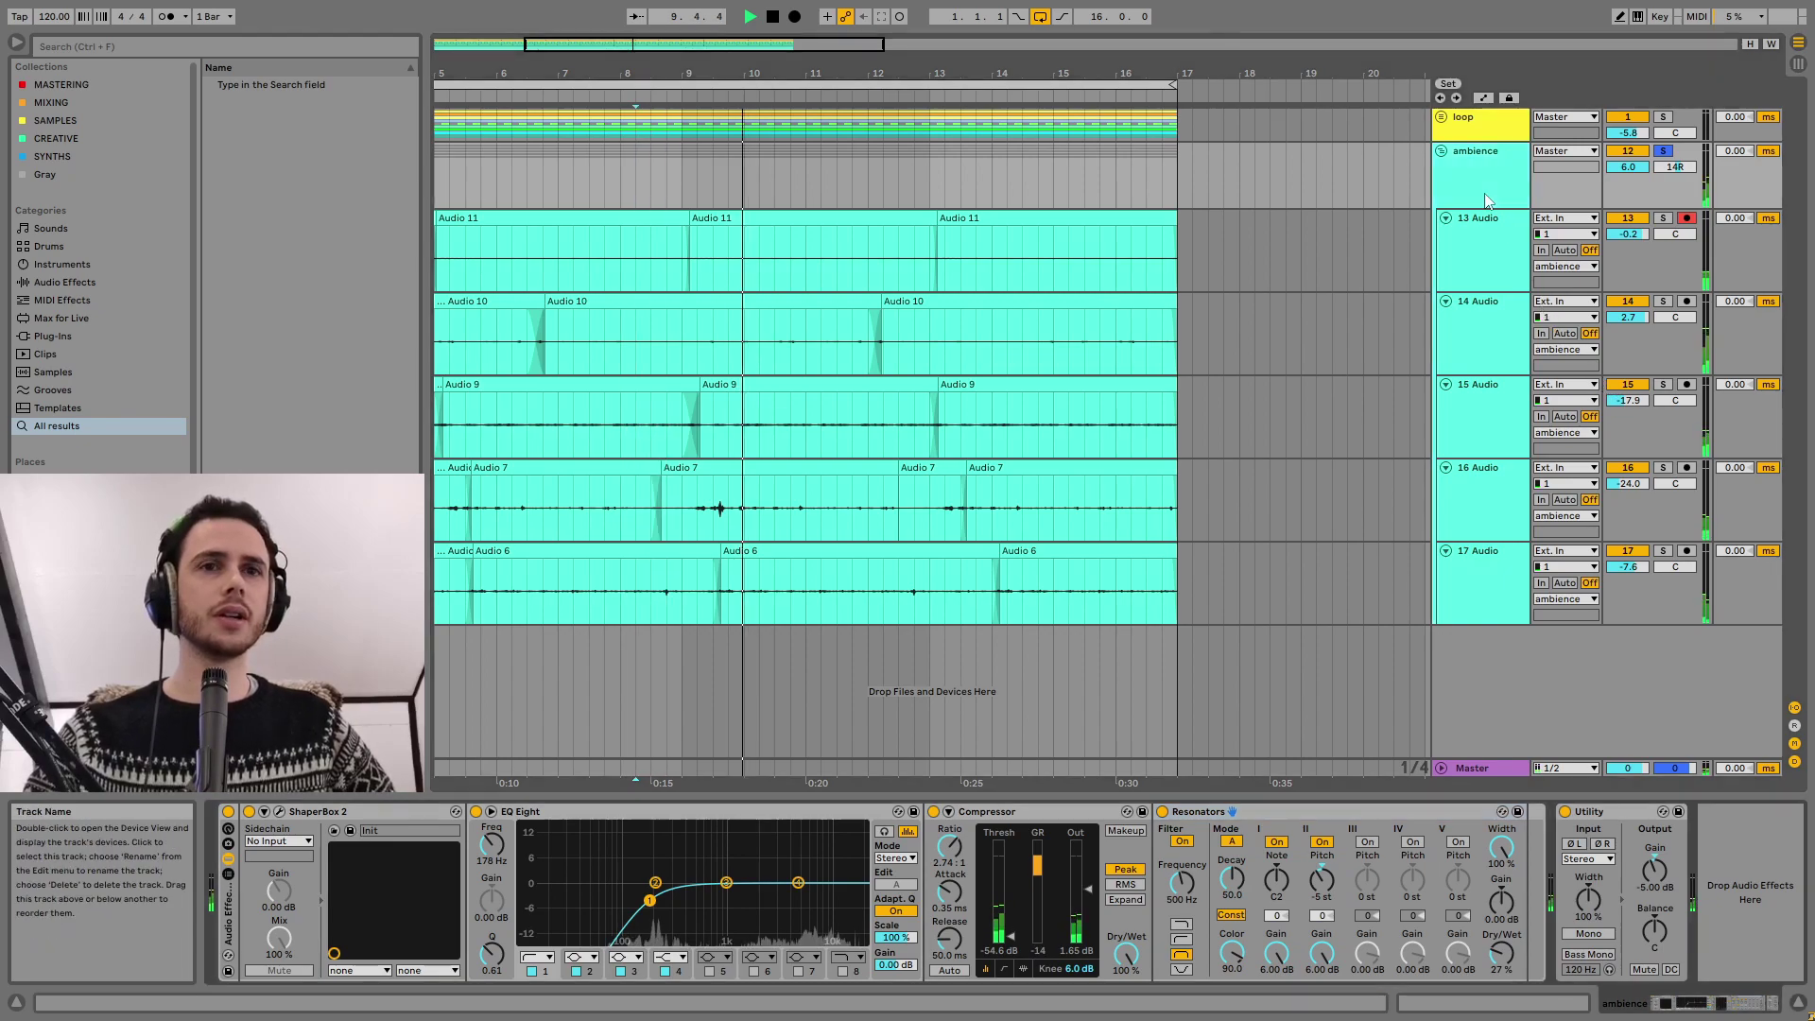
click(236, 46)
text(eq)
drag(255, 102, 1588, 922)
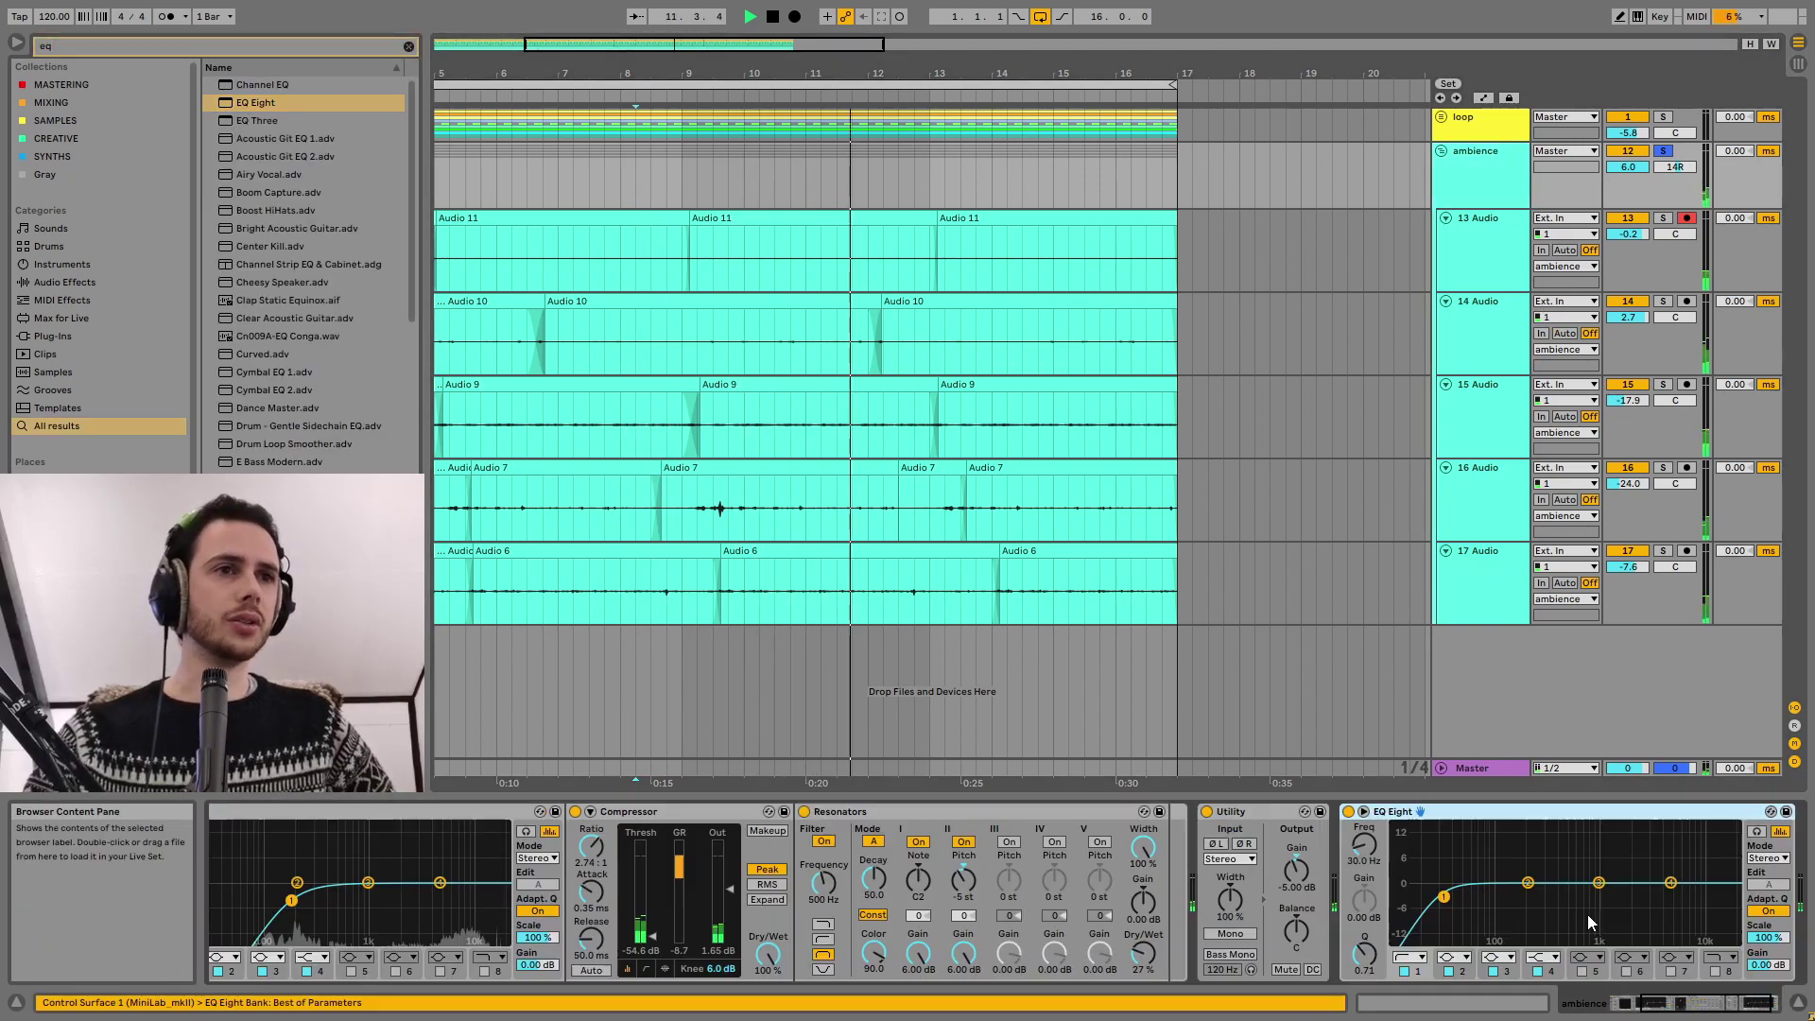
Remove the new EQ Eight's low cut, boost the second band around 194 Hz, and boost the fourth band by 4.34 dB at 9.38 kHz.
click(1409, 957)
click(1415, 882)
drag(1527, 882, 1526, 871)
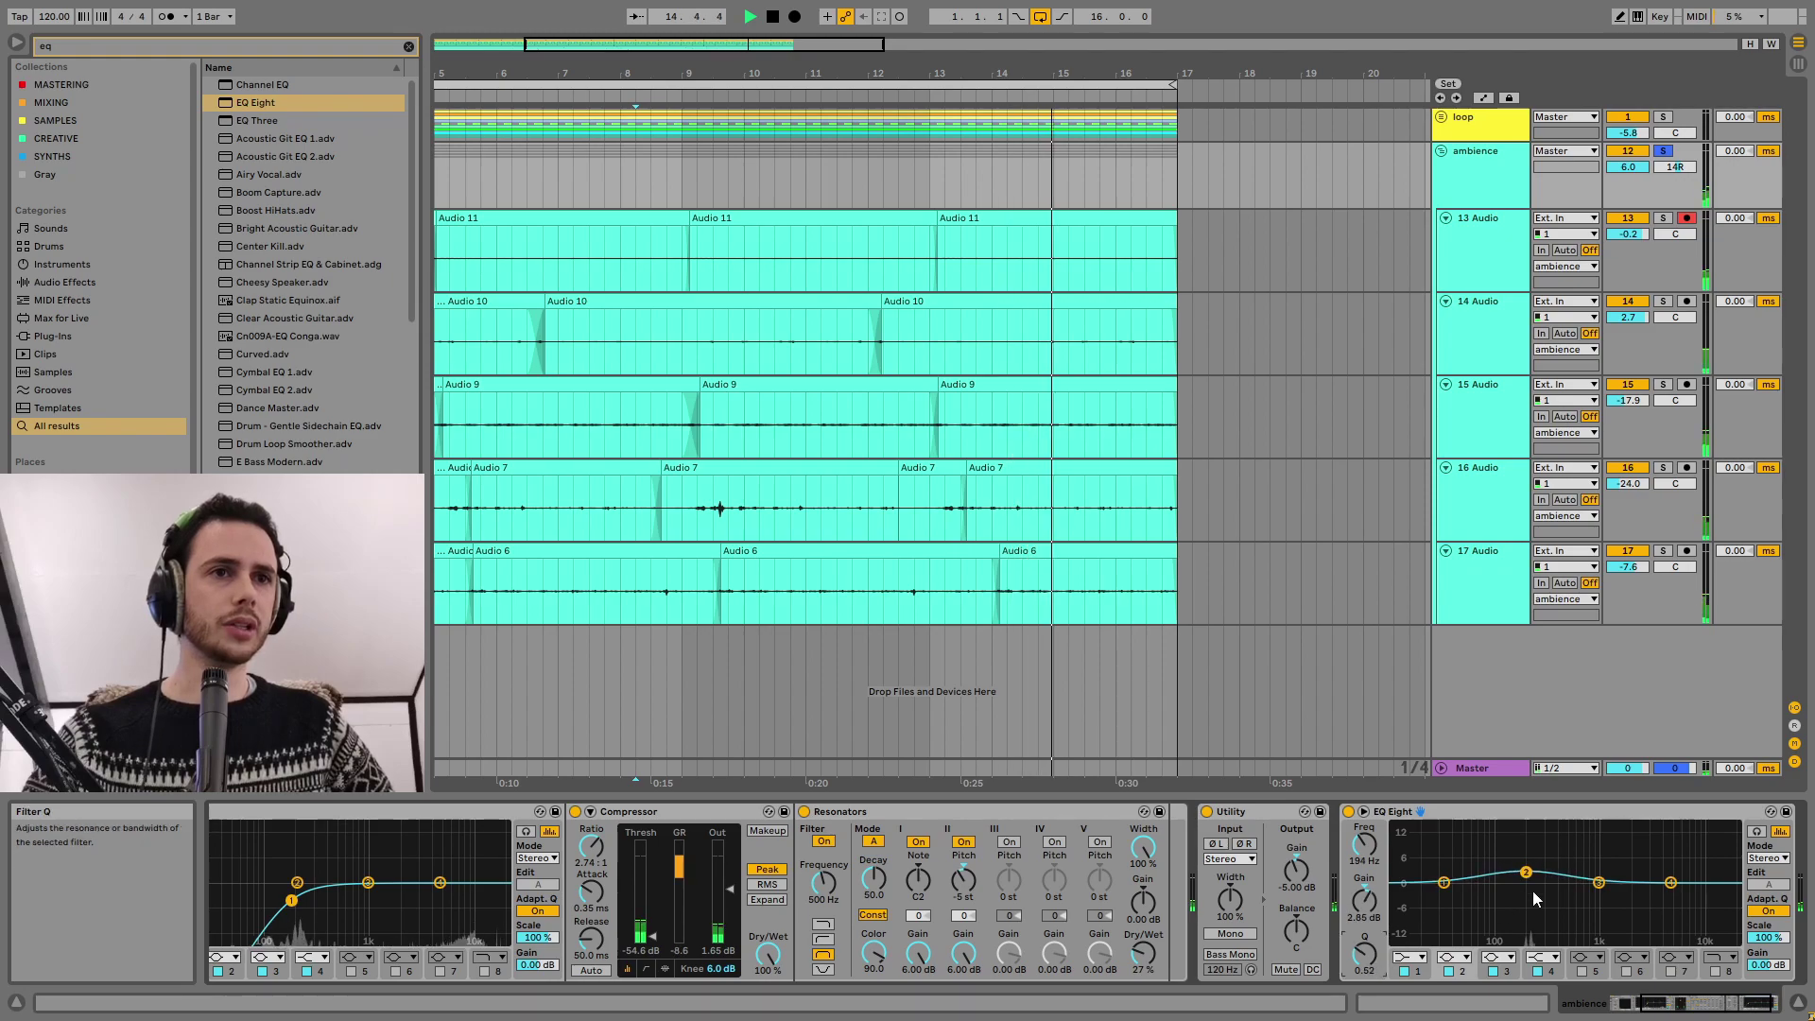
drag(1671, 882, 1698, 866)
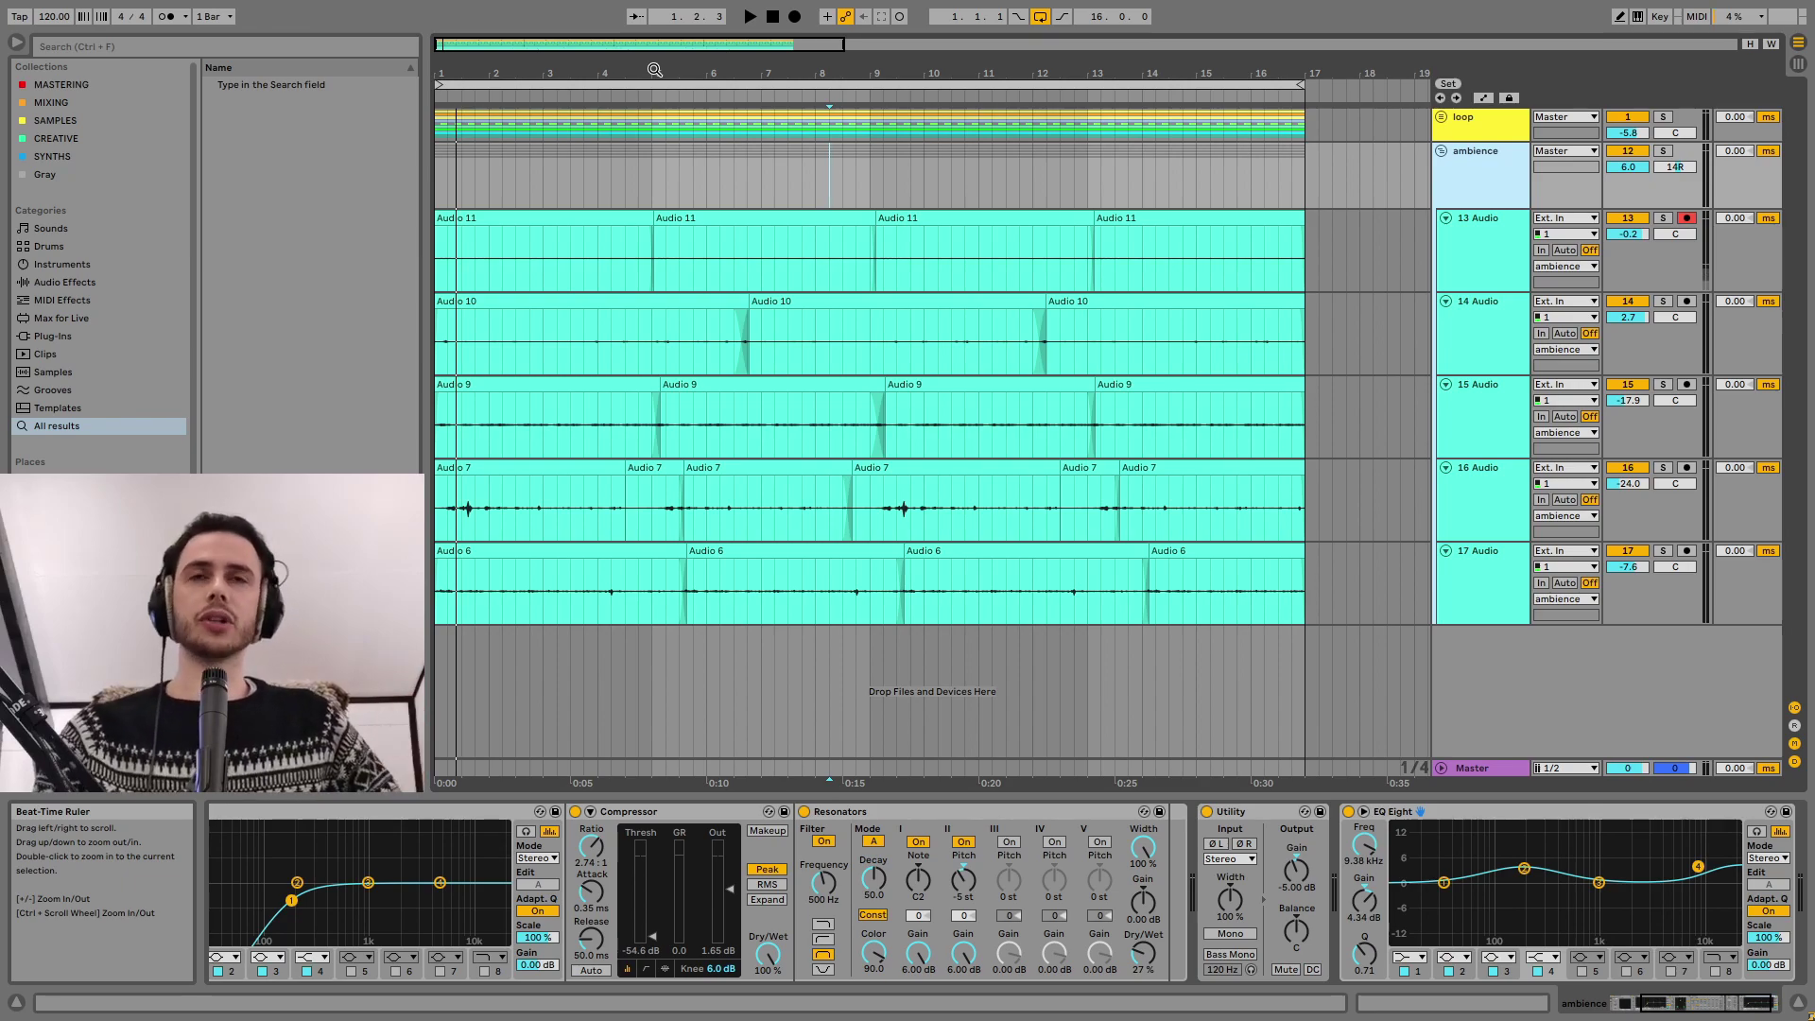
Select all clips on the 13 Audio track and transpose them to -6 semitones, checking the result in playback.
double_click(640, 217)
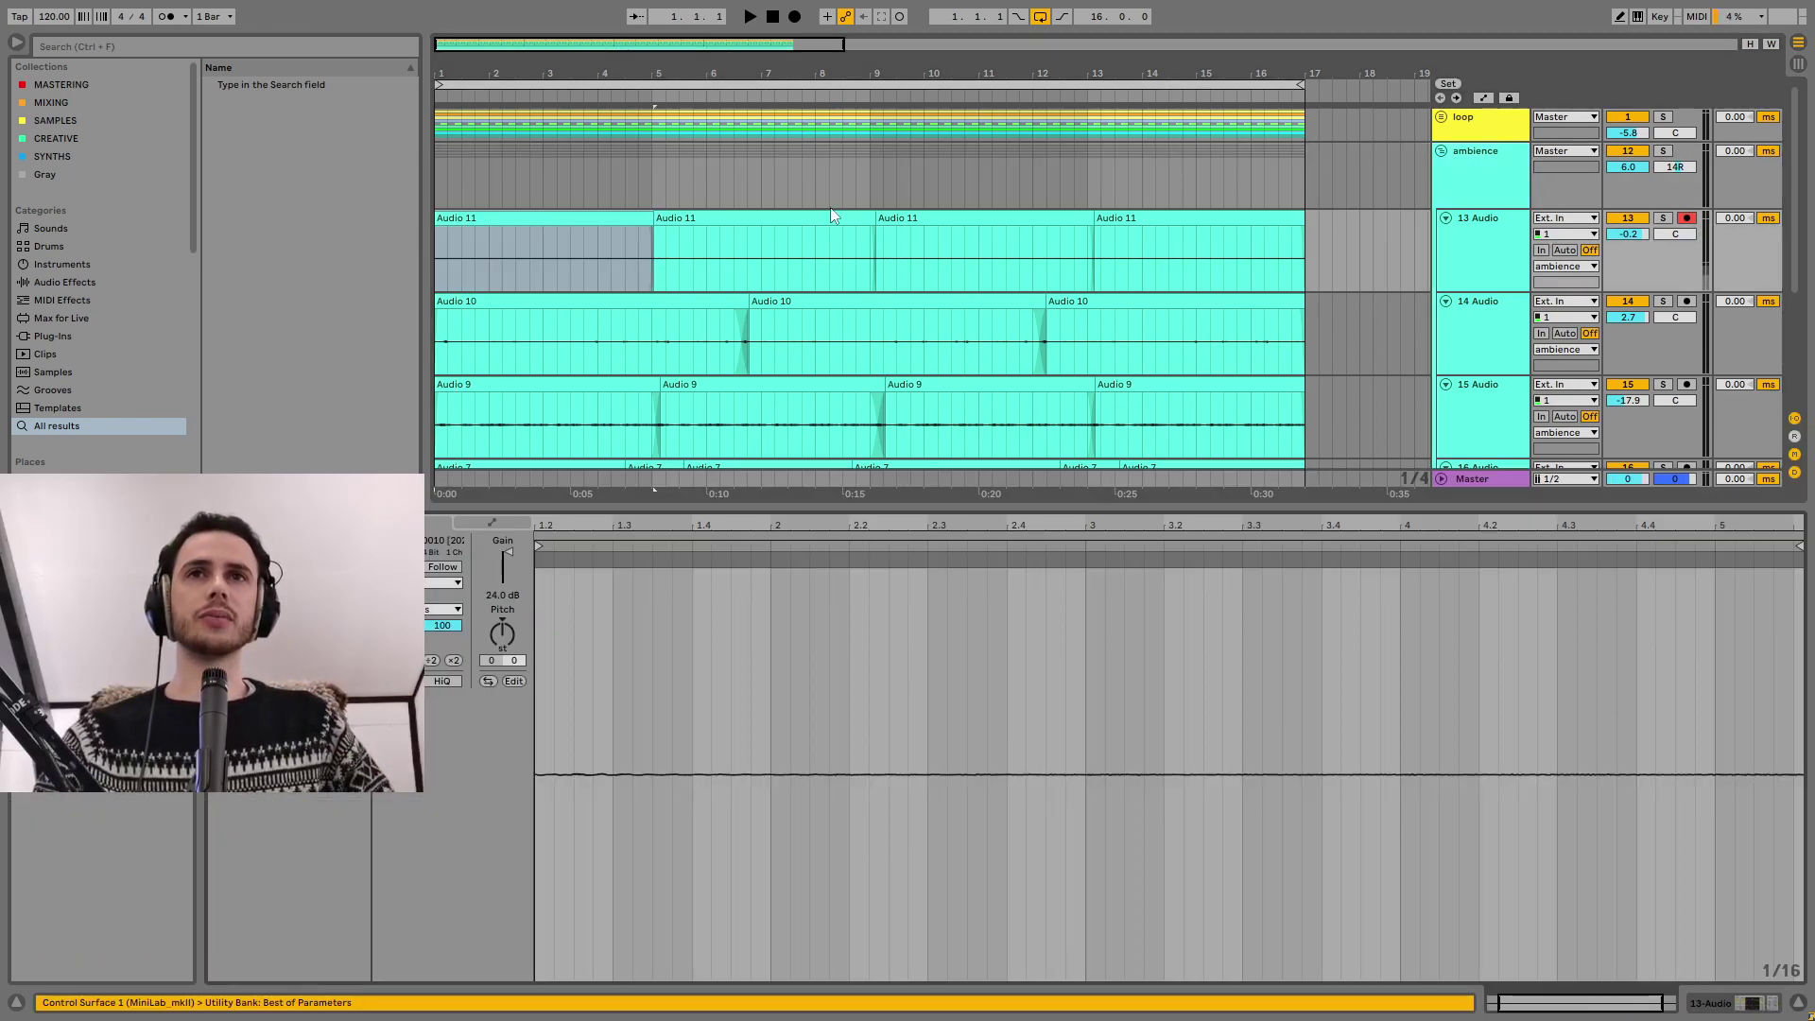
shift+click(1134, 212)
key(s)
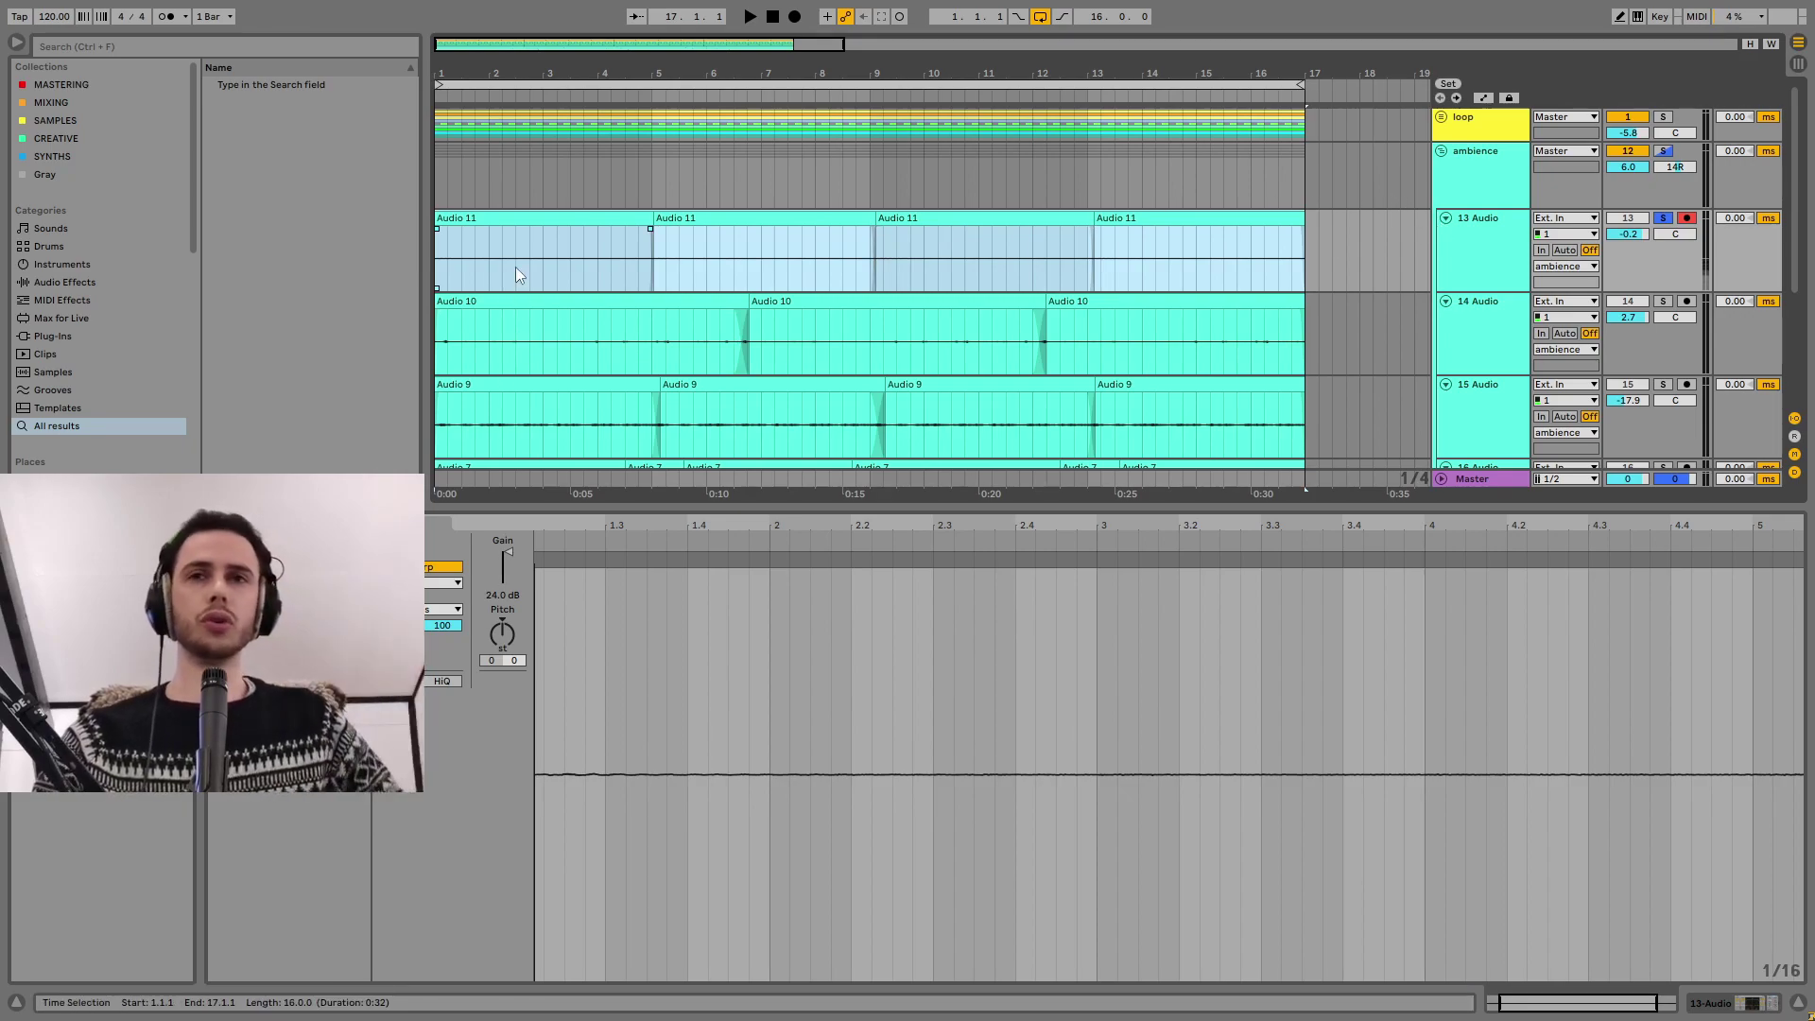
click(502, 633)
key(space)
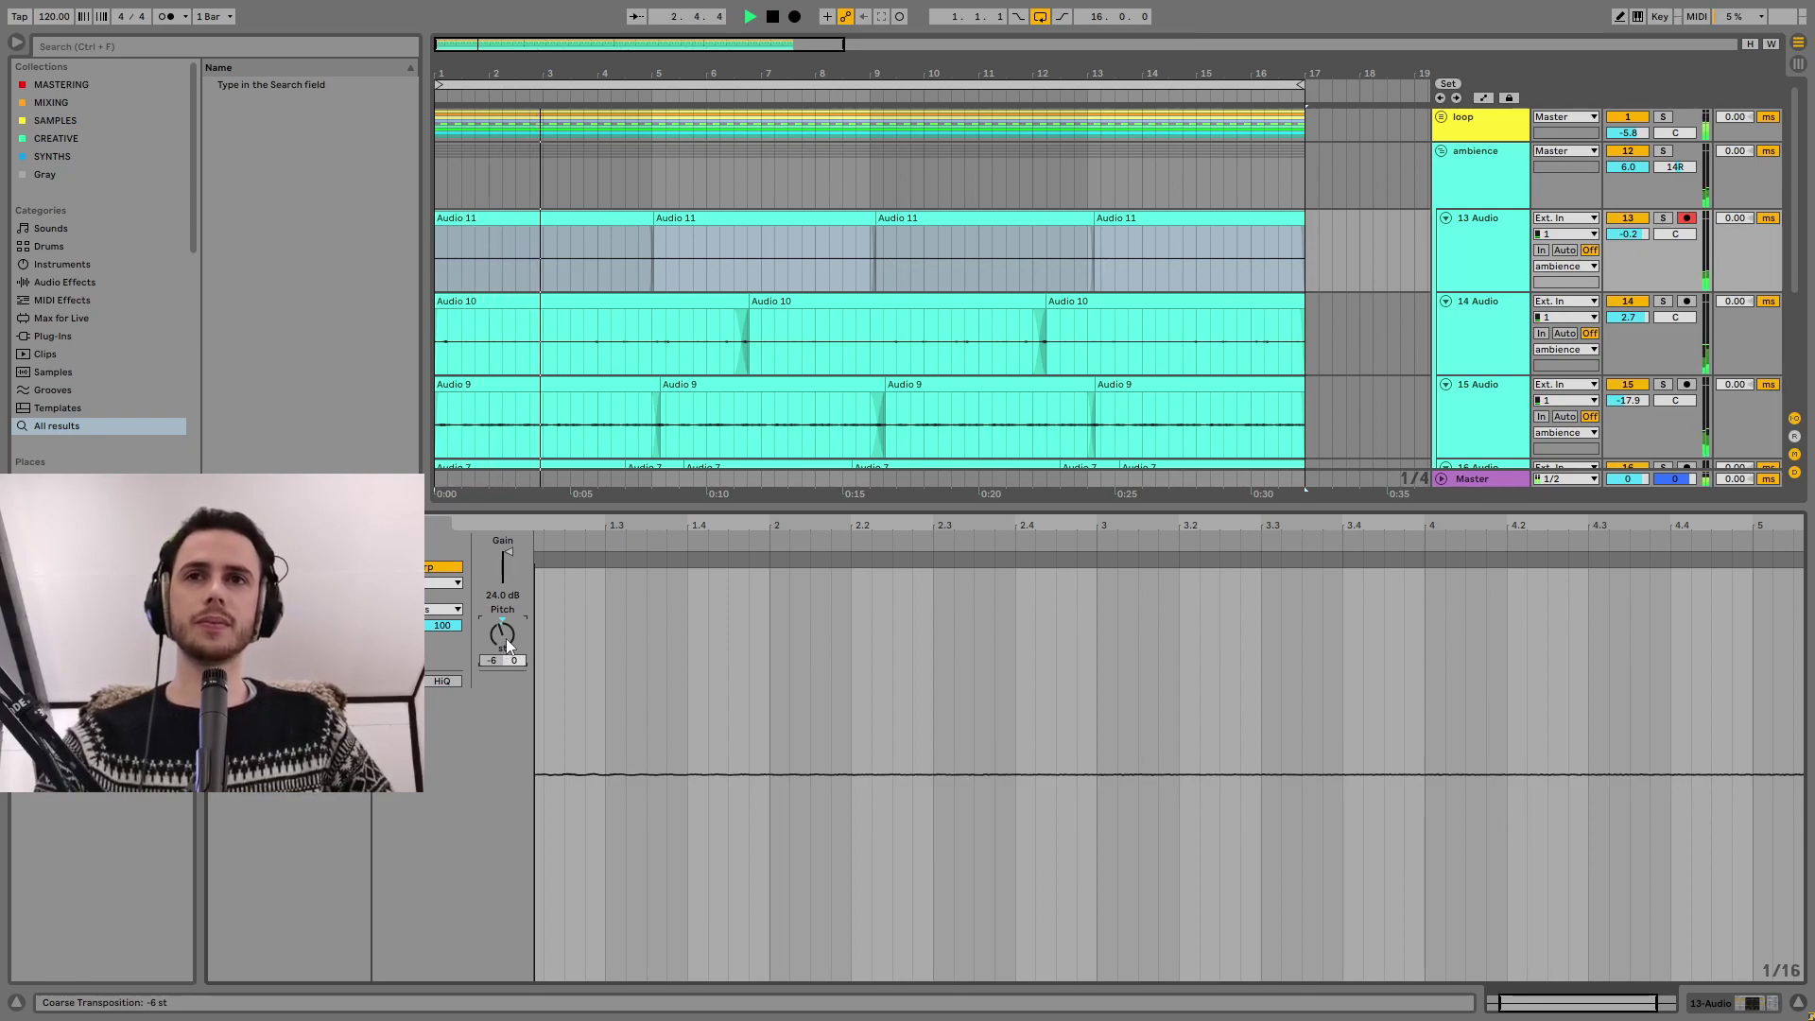
Transpose all clips on the 14 Audio track to -4 semitones with the track soloed, then unsolo it.
scroll(1107, 275, down, 1)
click(1448, 278)
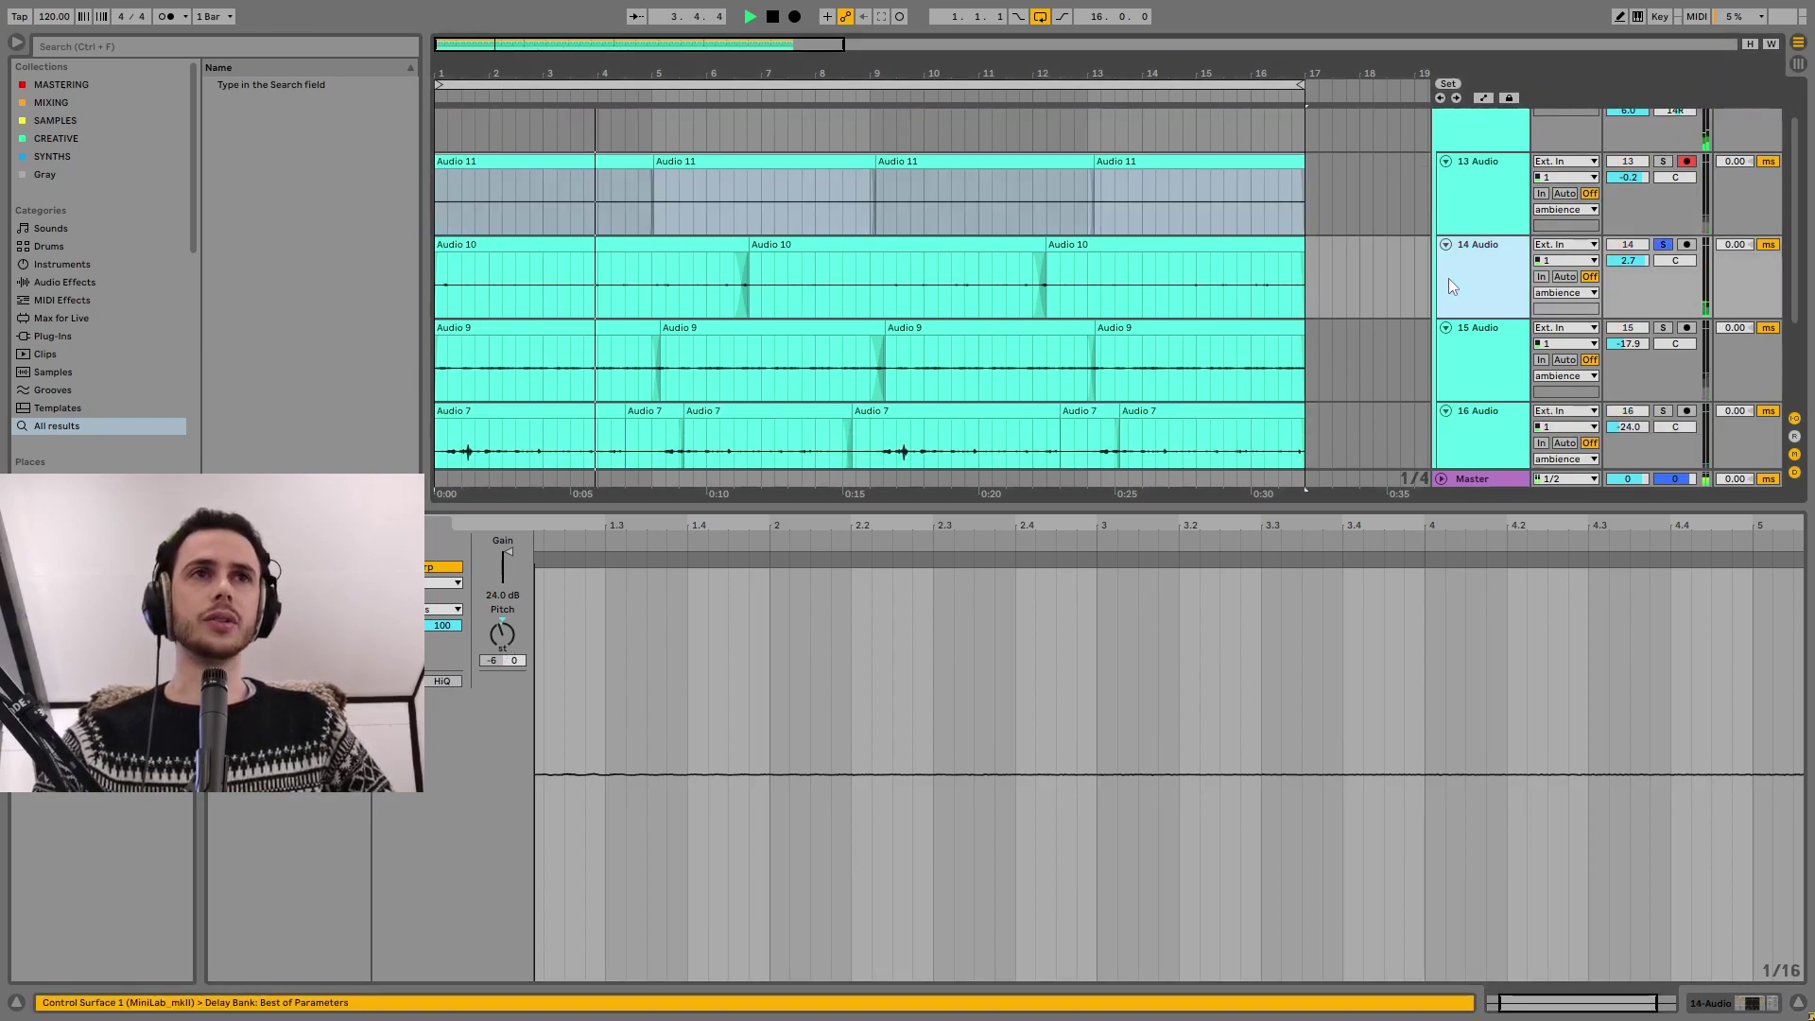
click(741, 274)
shift+click(1087, 248)
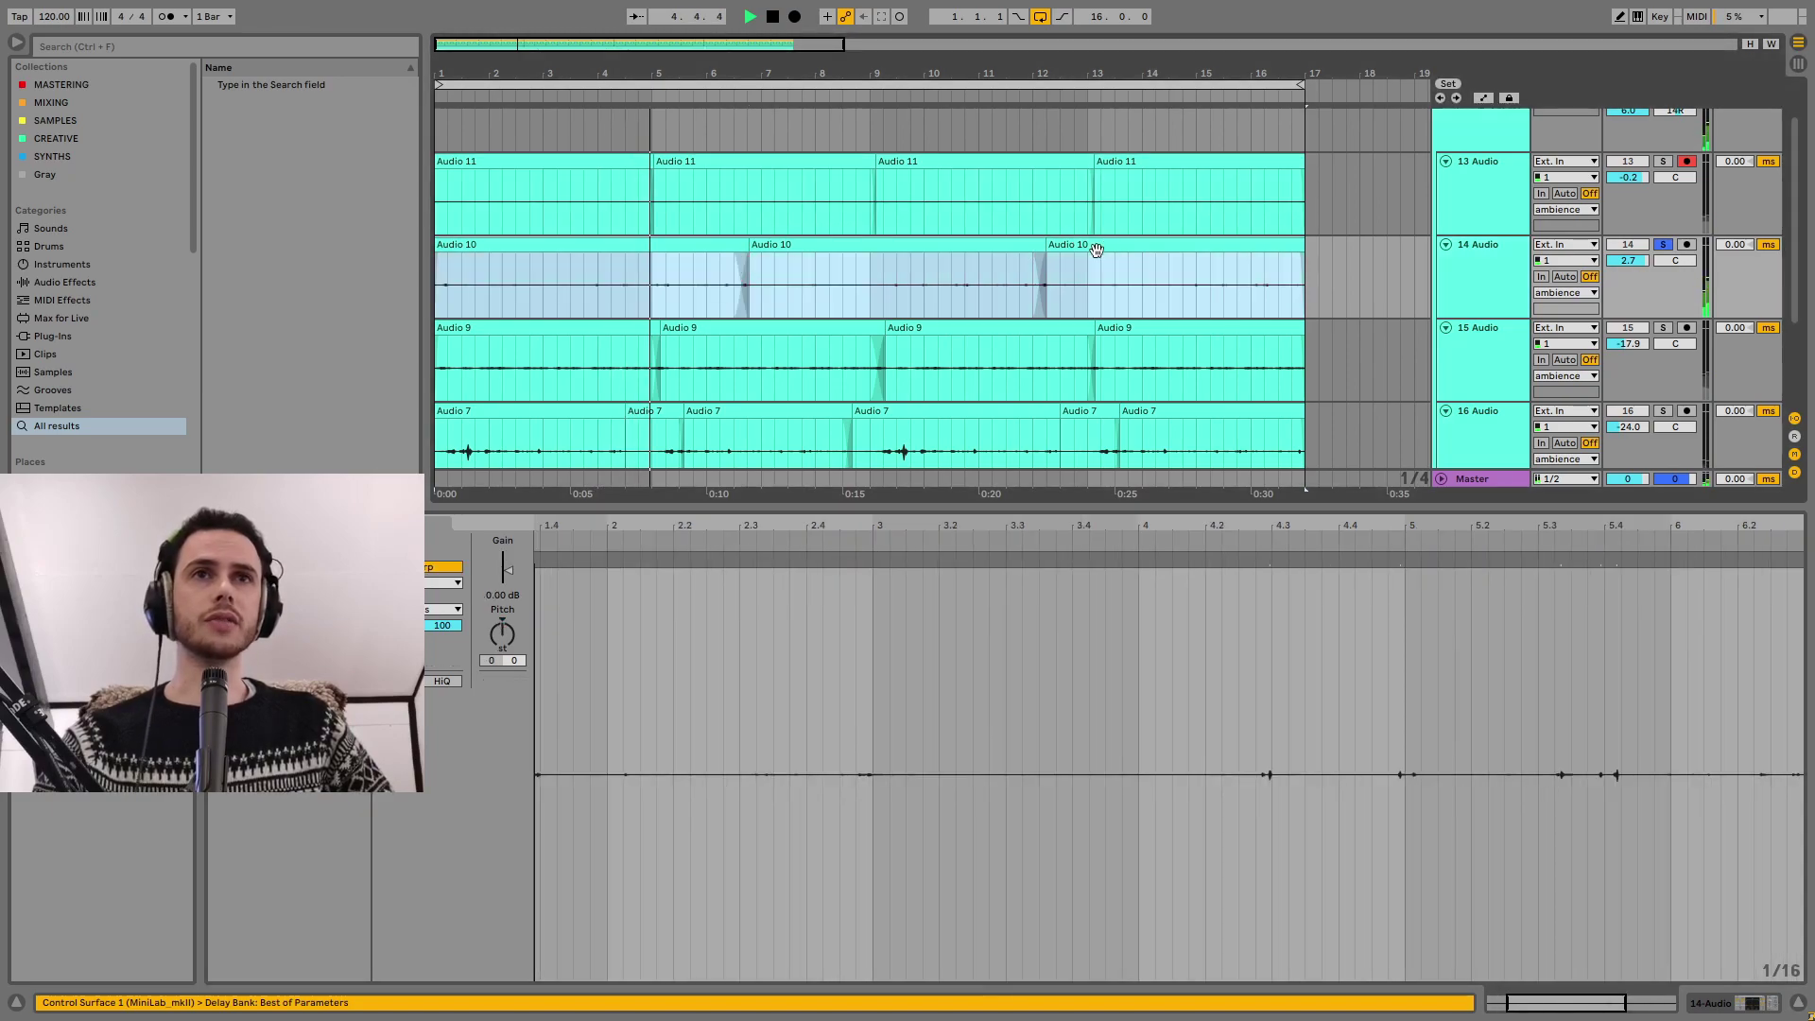
drag(510, 628, 511, 643)
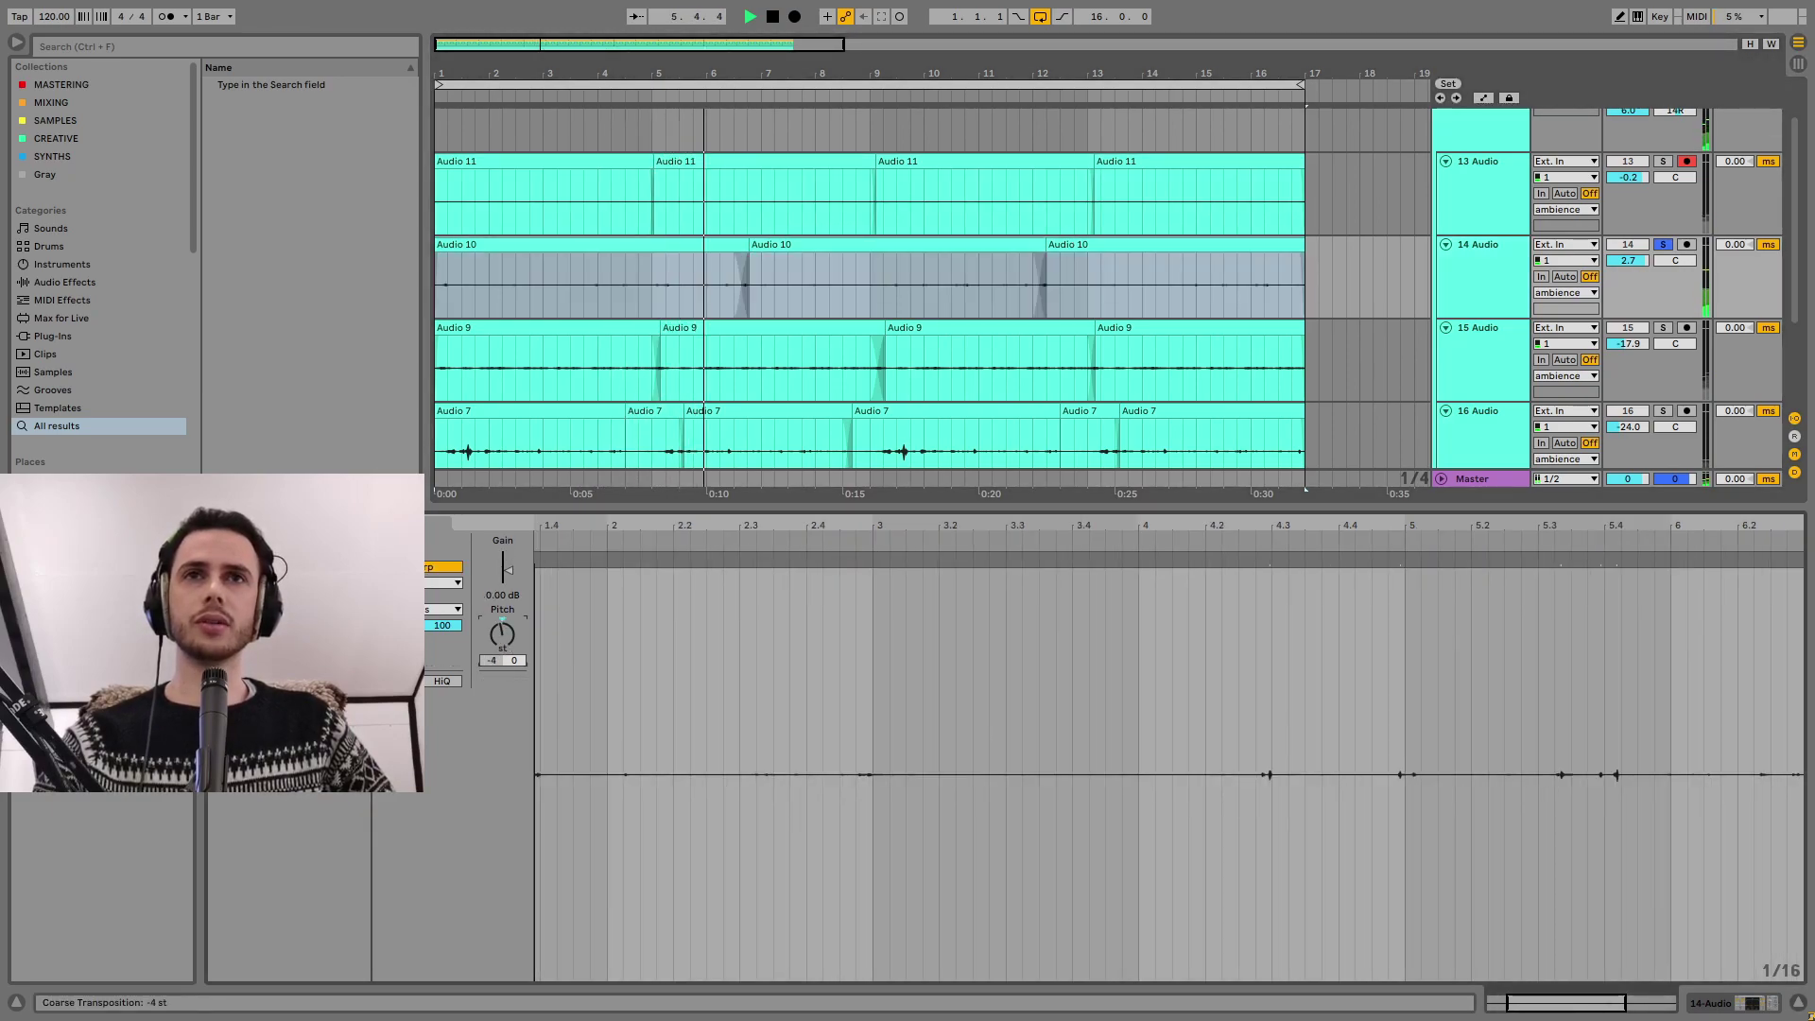
key(ctrl+a)
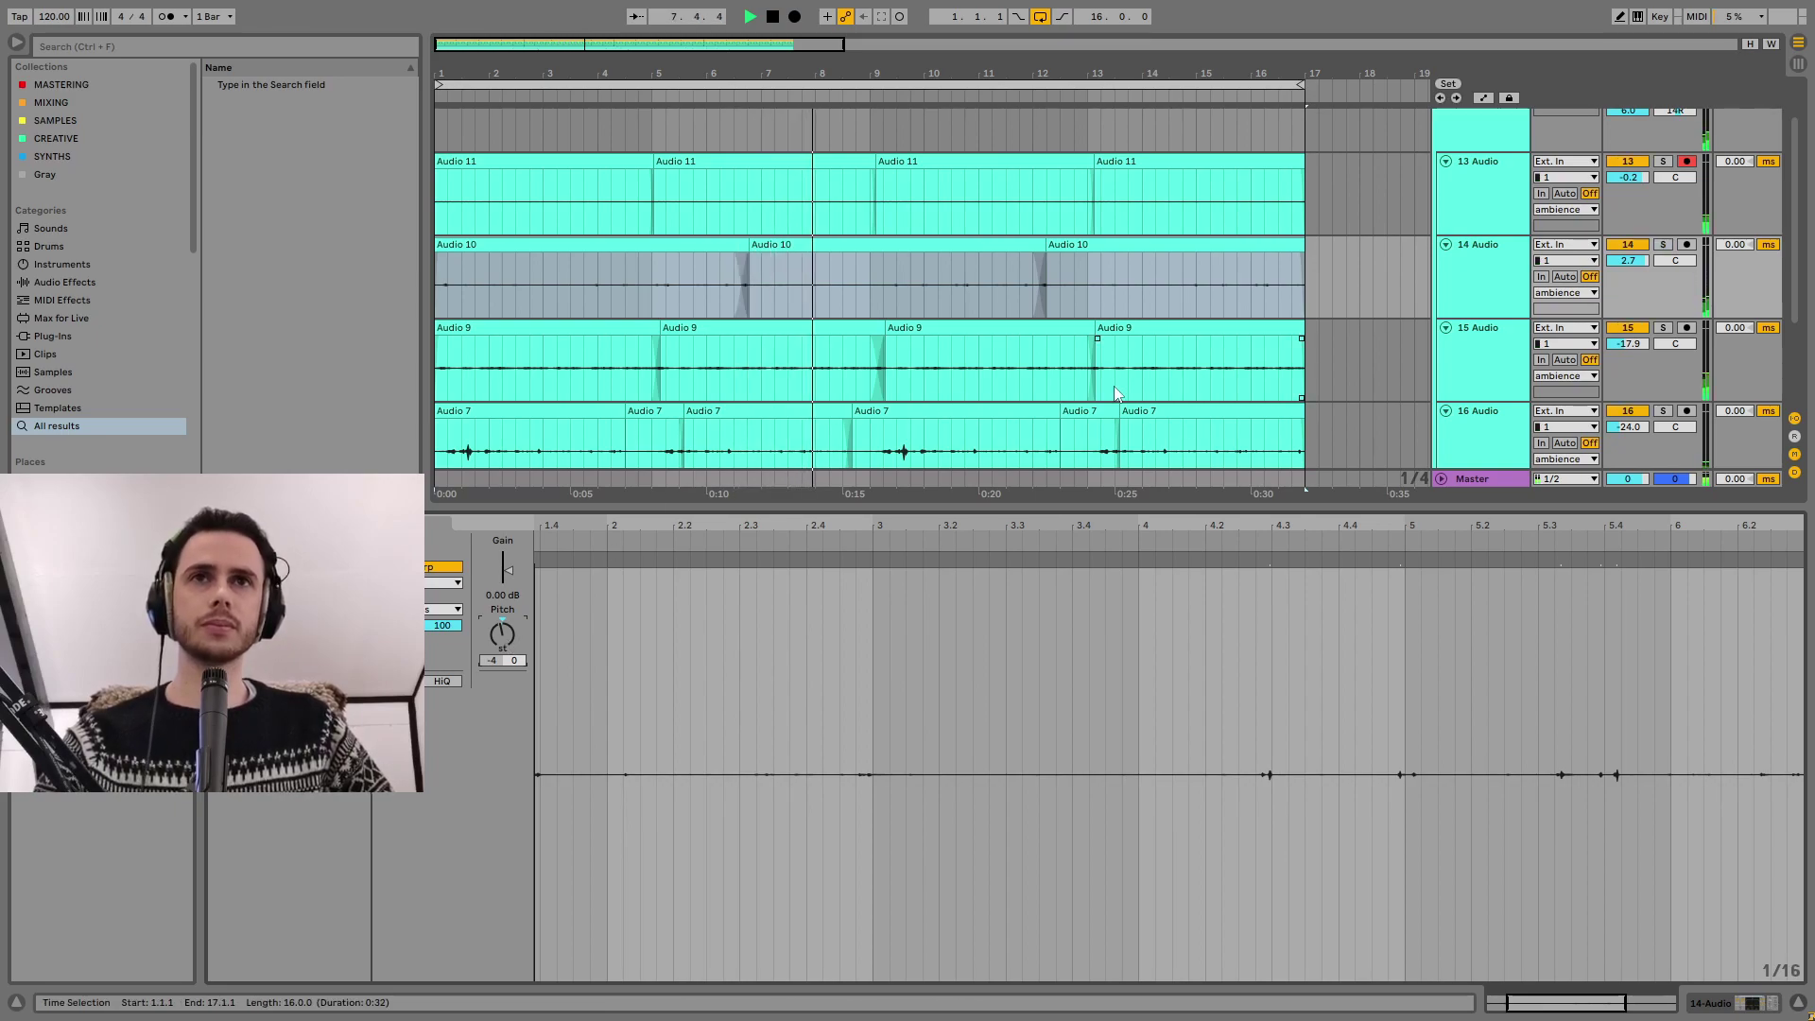
Close the clip settings and show the ambience group's device chain.
click(1794, 1004)
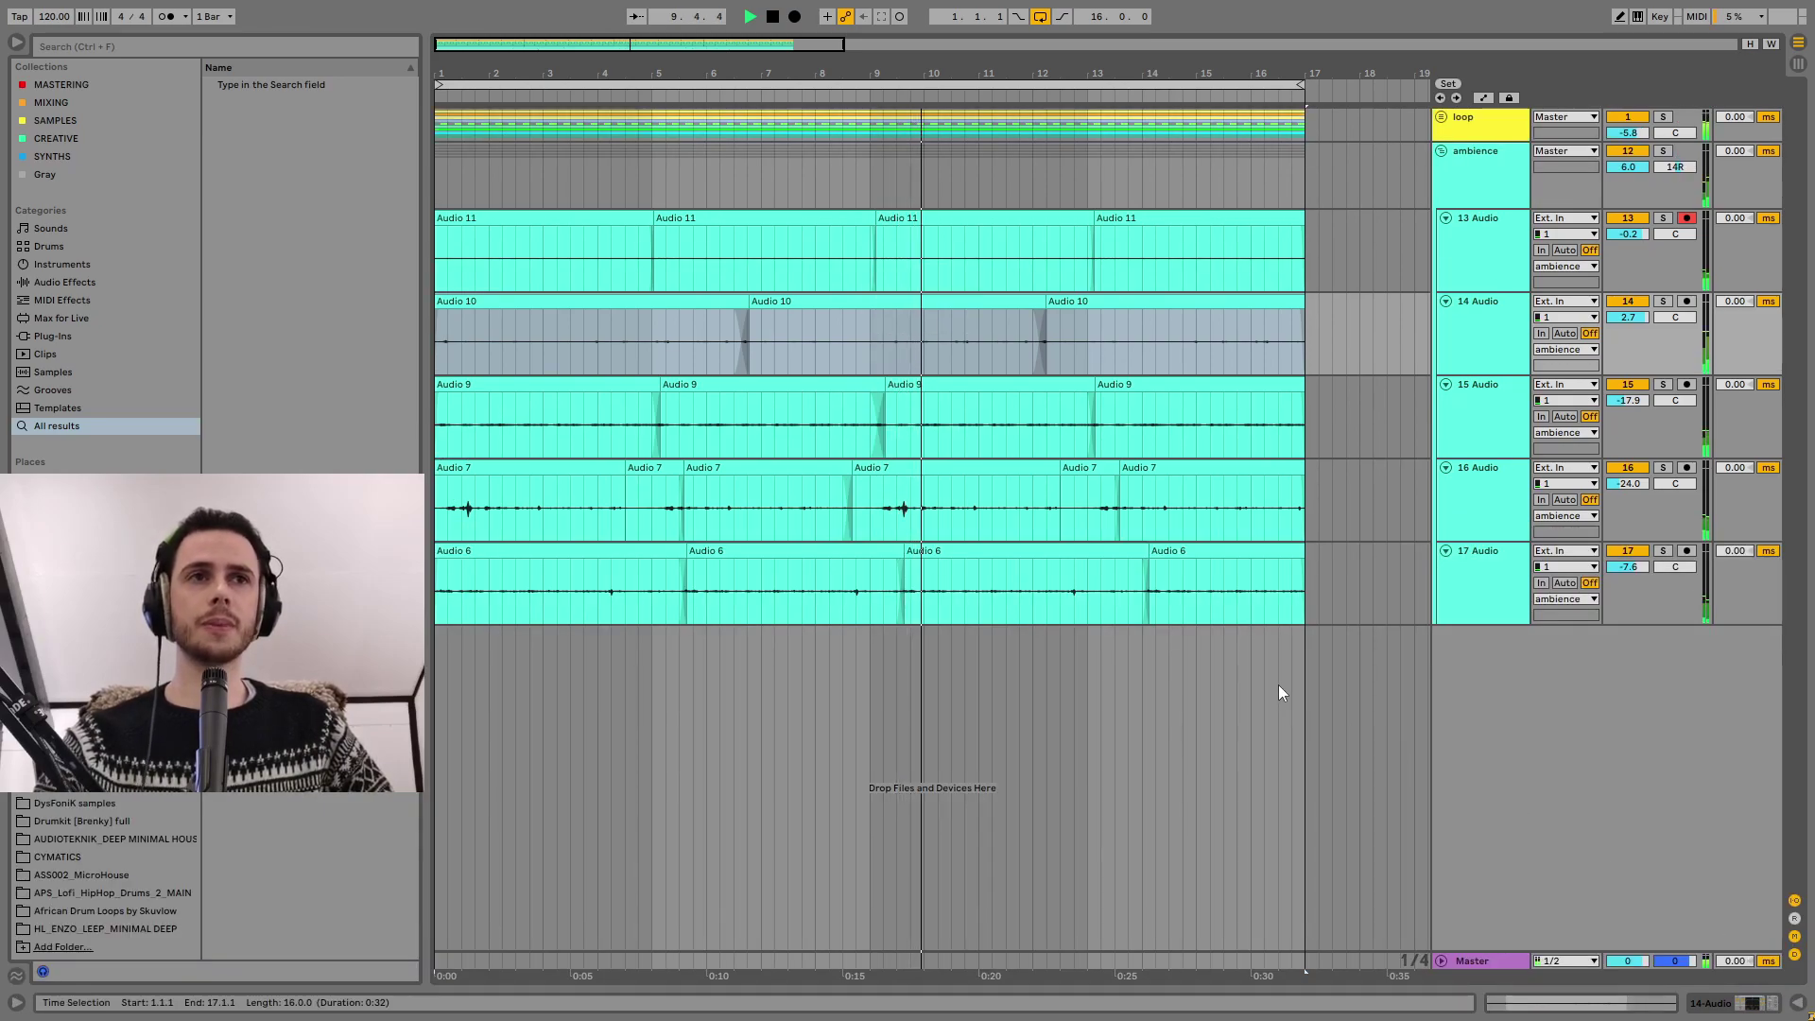
click(1460, 167)
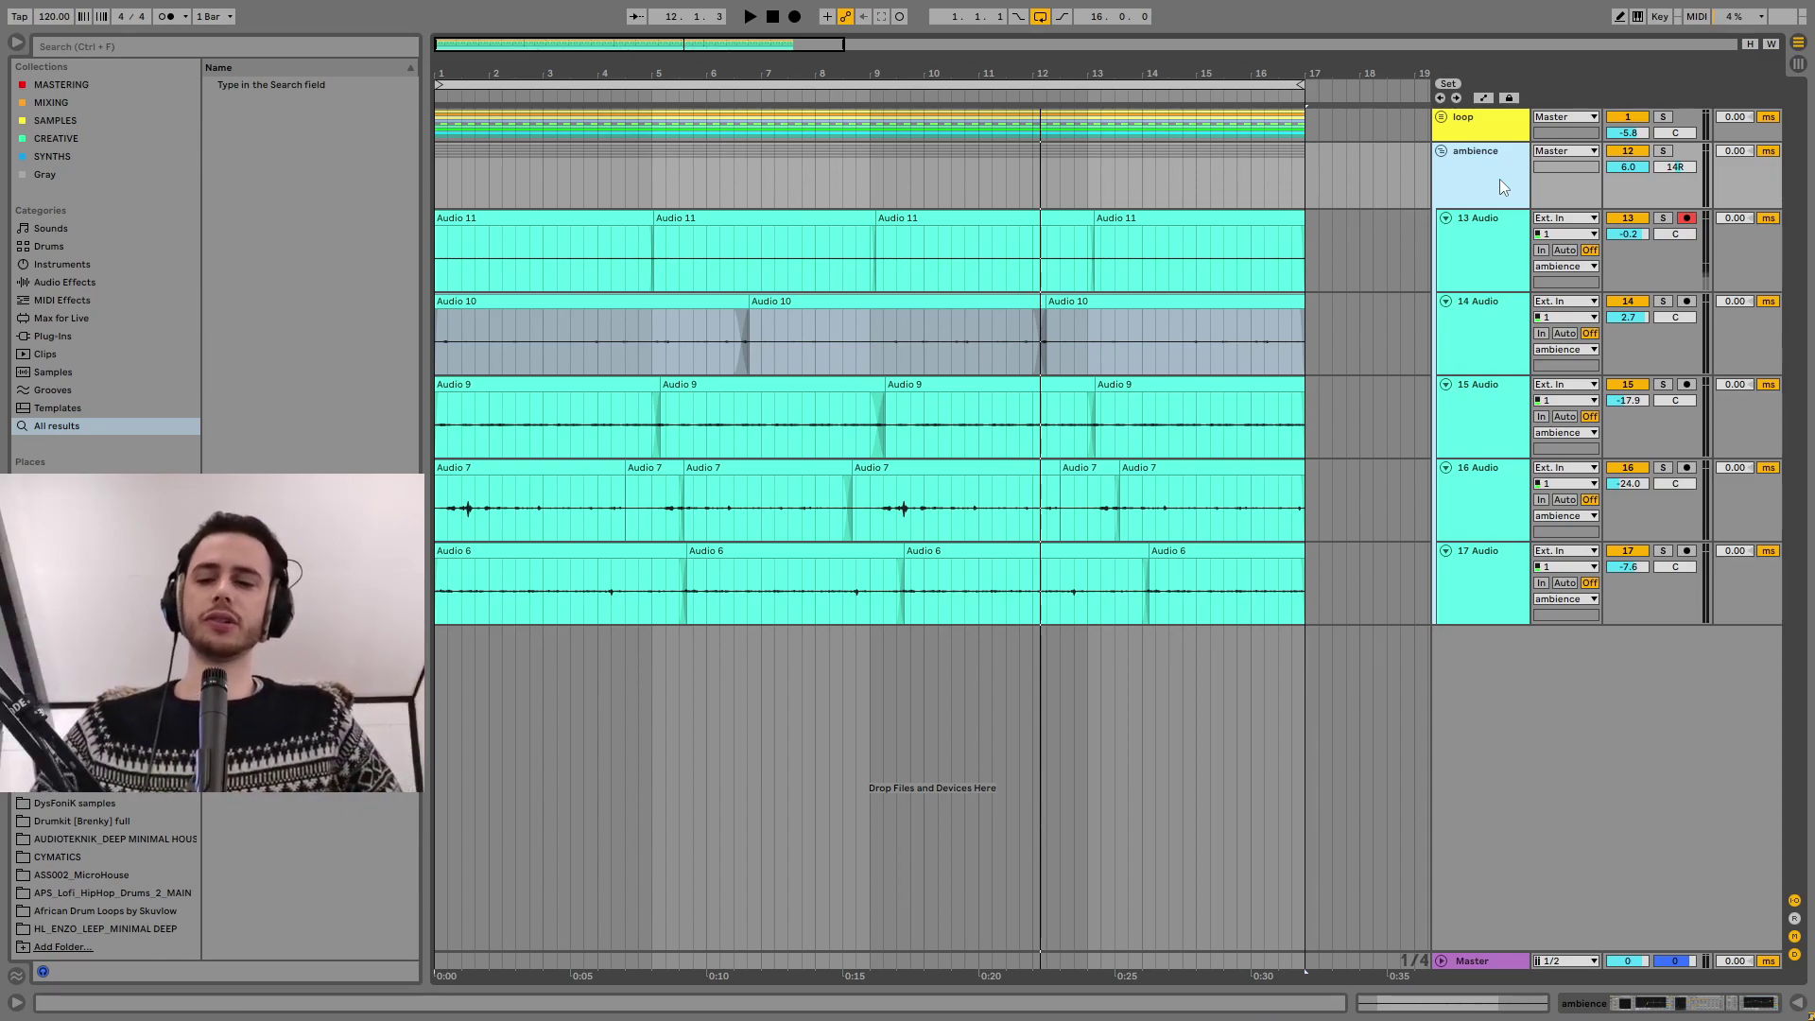
double_click(1503, 186)
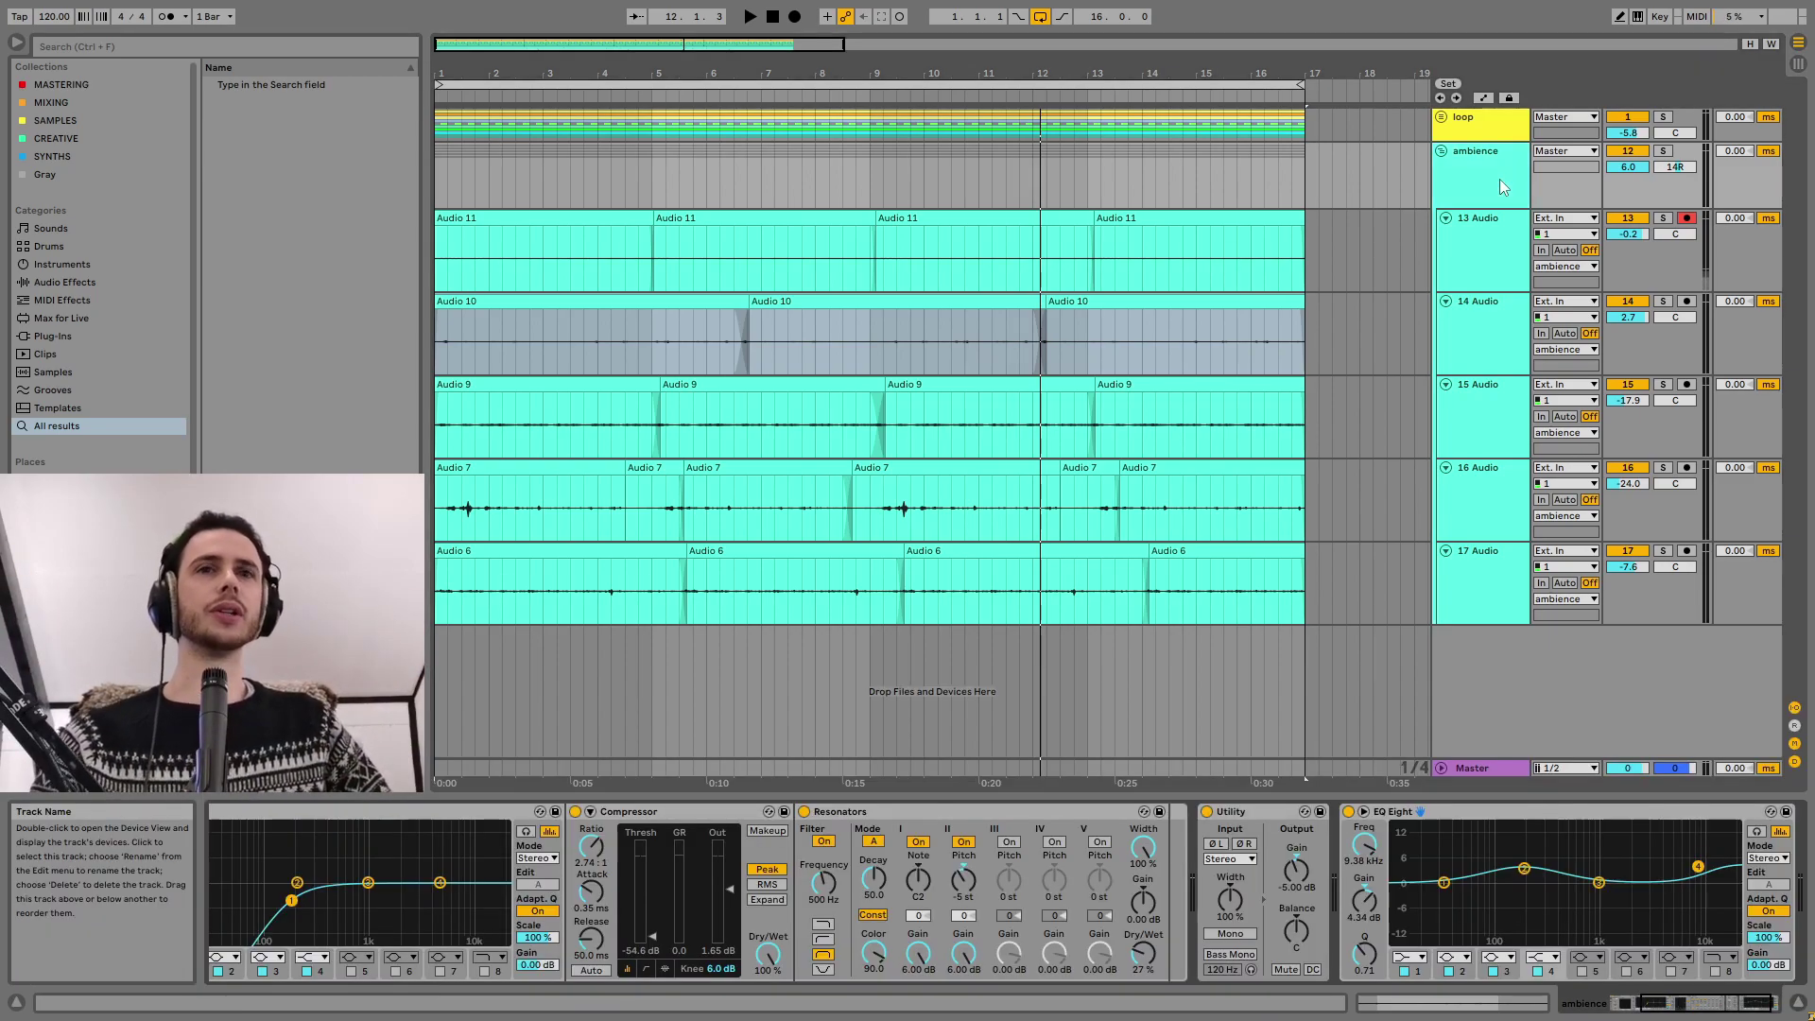